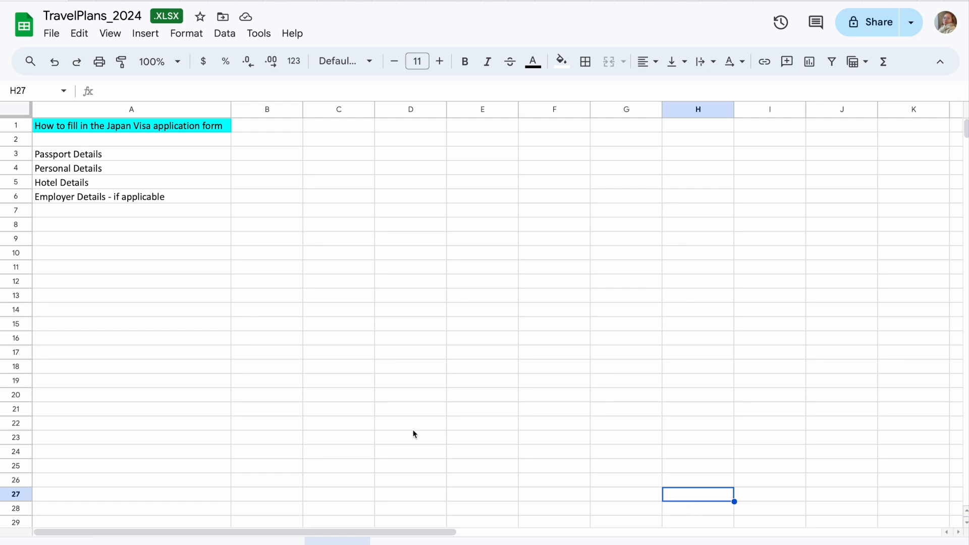
Select the Passport, Personal, Hotel and Employer Details headings in the spreadsheet.
left_click(103, 159)
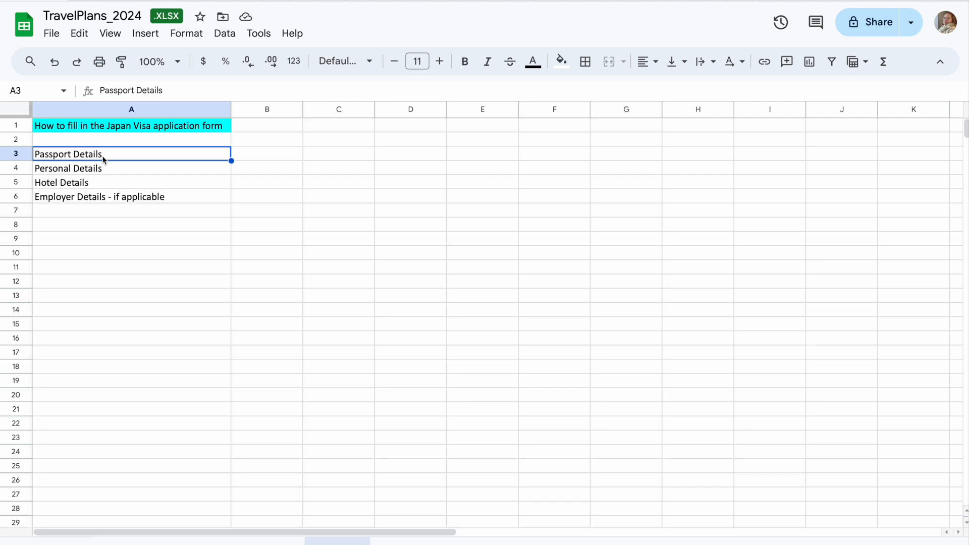
left_click(106, 174)
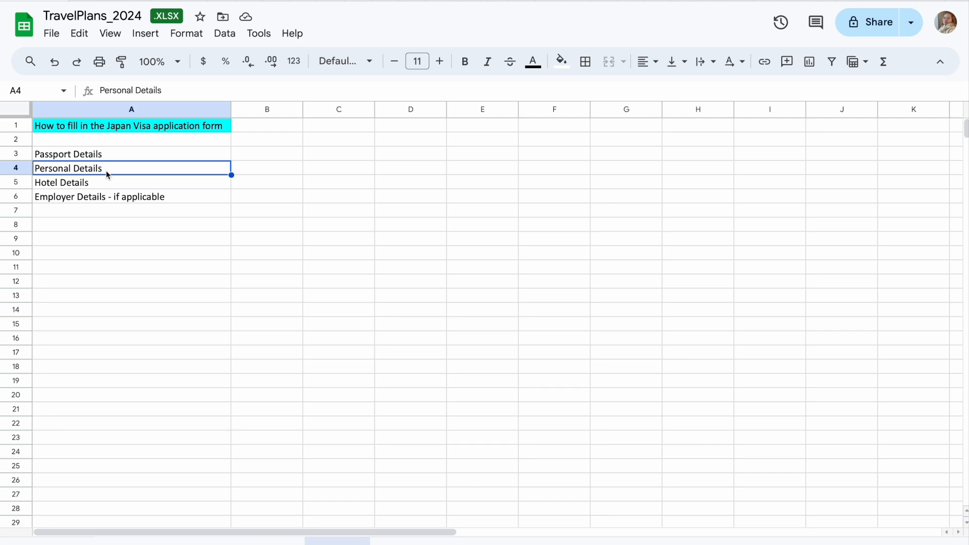
left_click(107, 185)
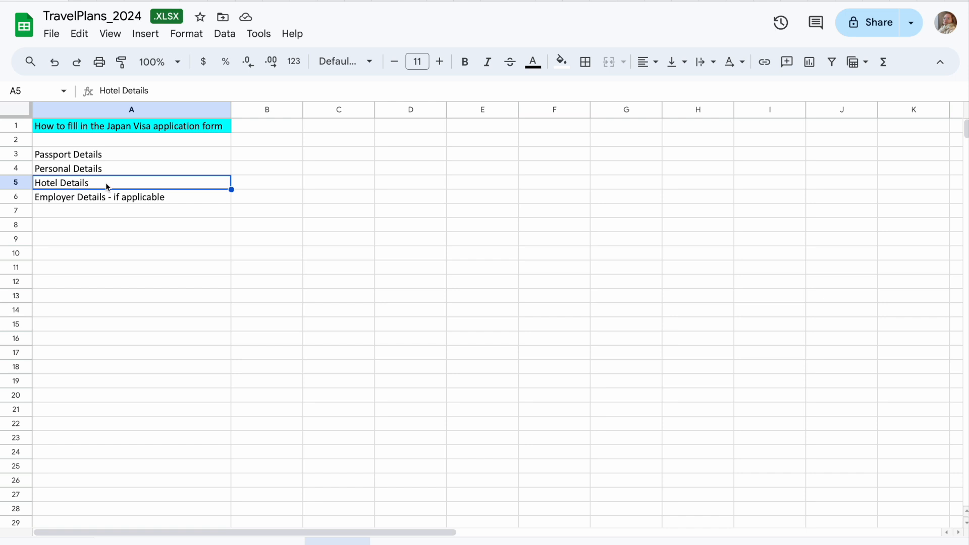
left_click(106, 200)
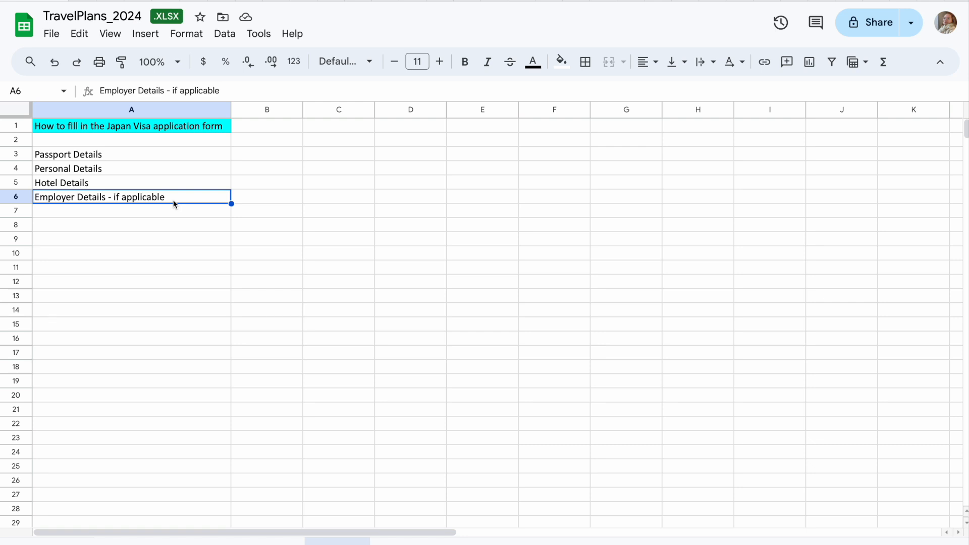
In the embassy tab, open Visa/Consular Services and scroll down to the visa types list.
mouse_move(82, 10)
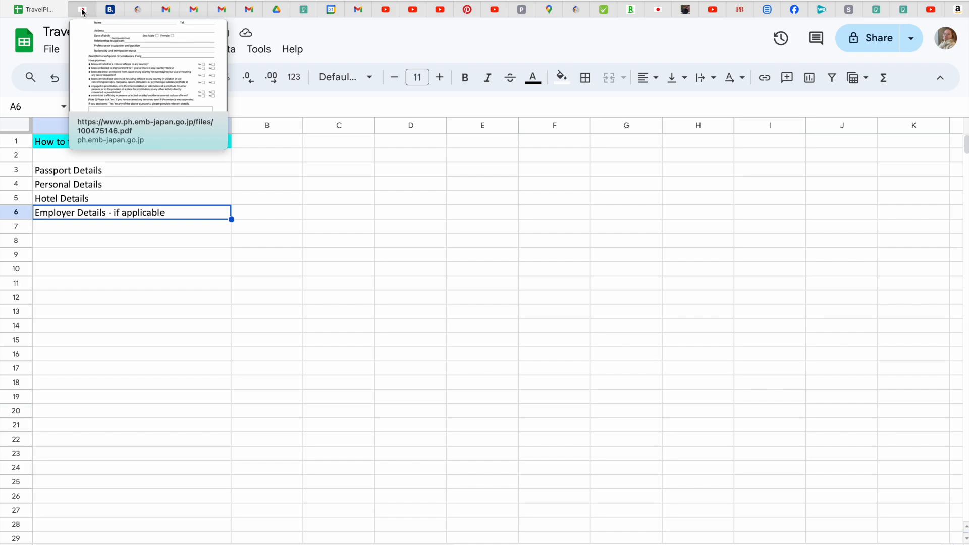
left_click(83, 10)
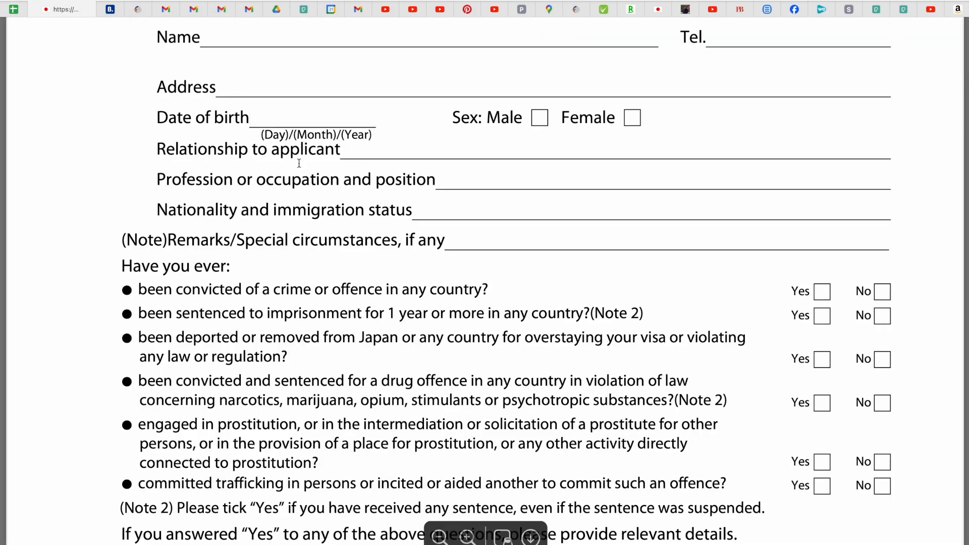
scroll(299, 163, "up", 15)
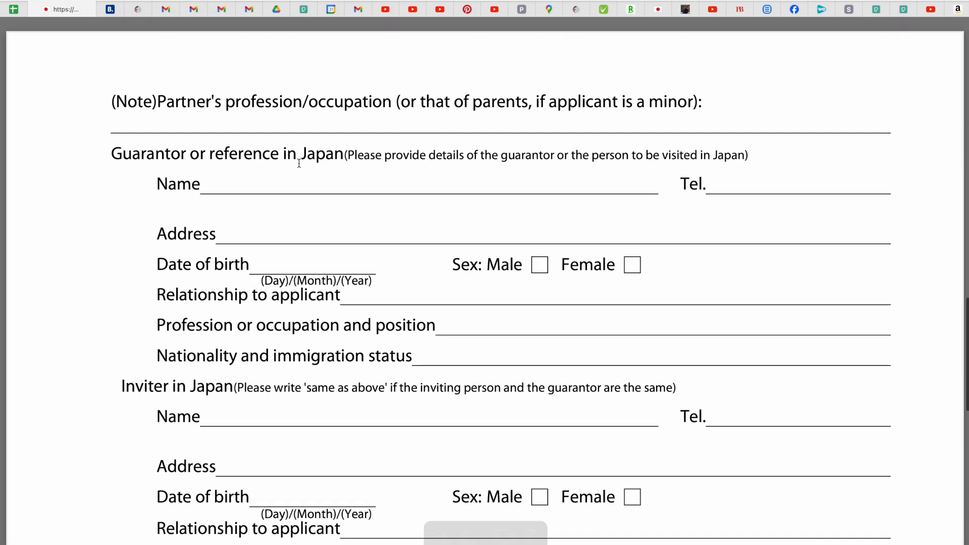
scroll(299, 163, "up", 4)
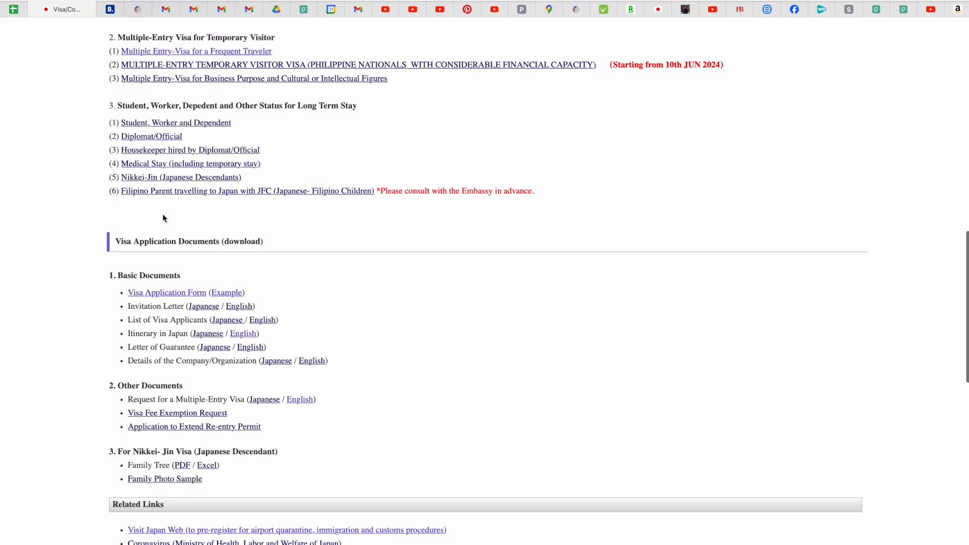
scroll(163, 218, "up", 15)
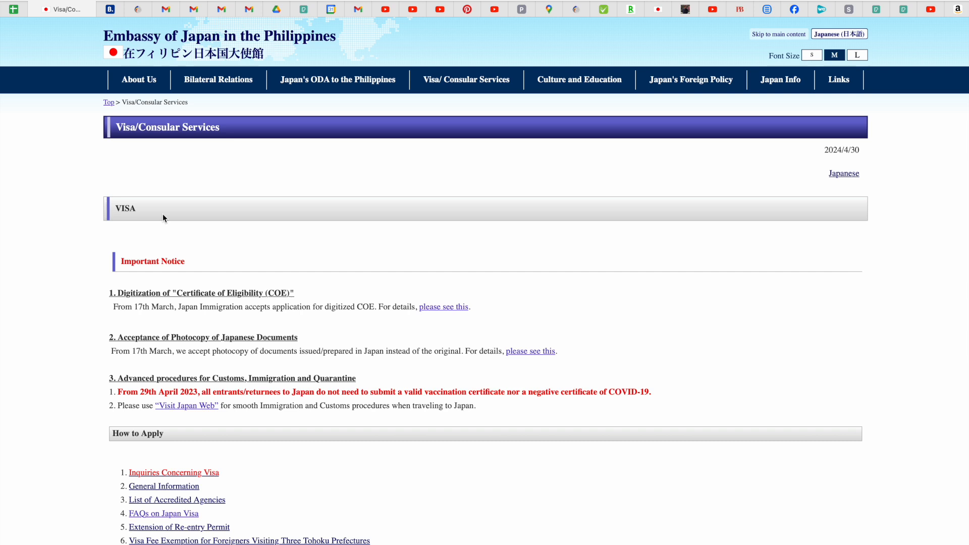
left_click(473, 86)
scroll(473, 87, "down", 3)
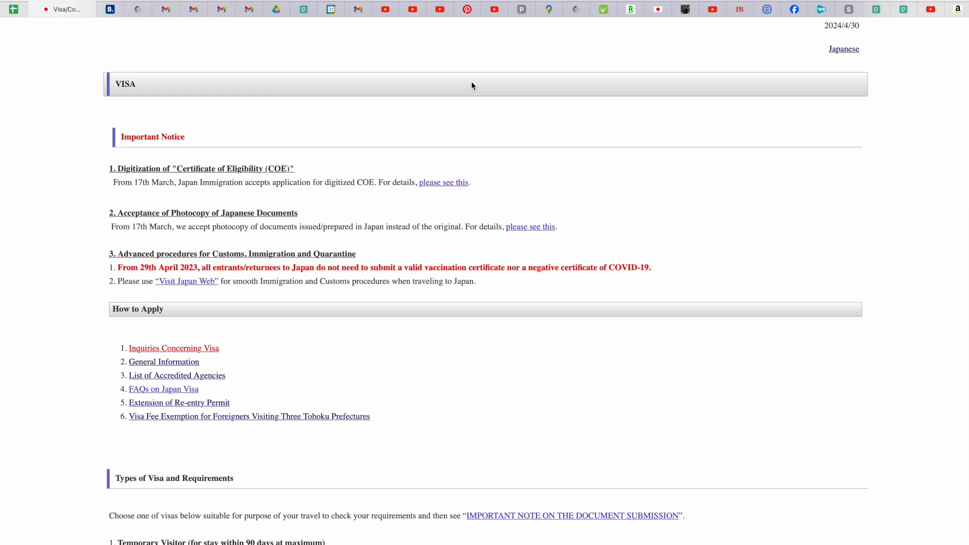
scroll(473, 87, "down", 2)
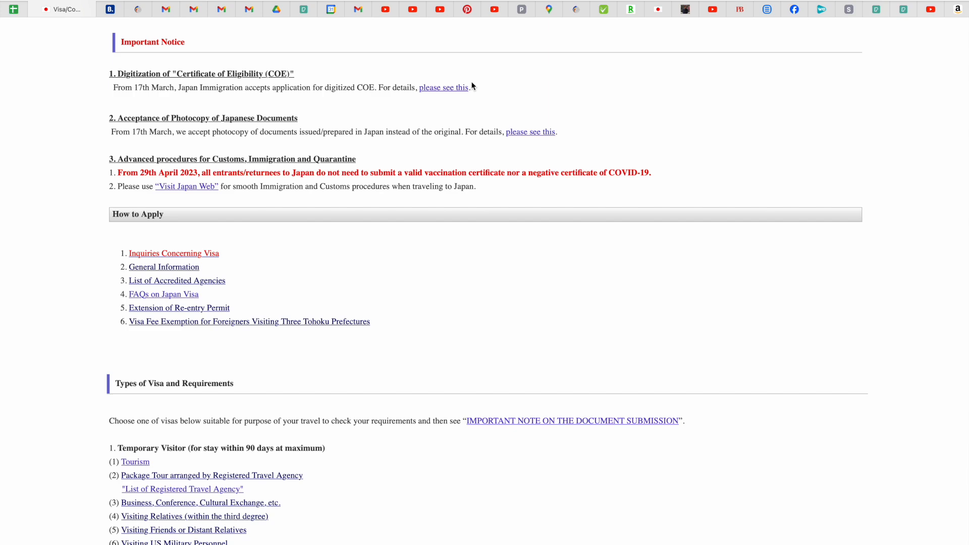
scroll(473, 86, "down", 5)
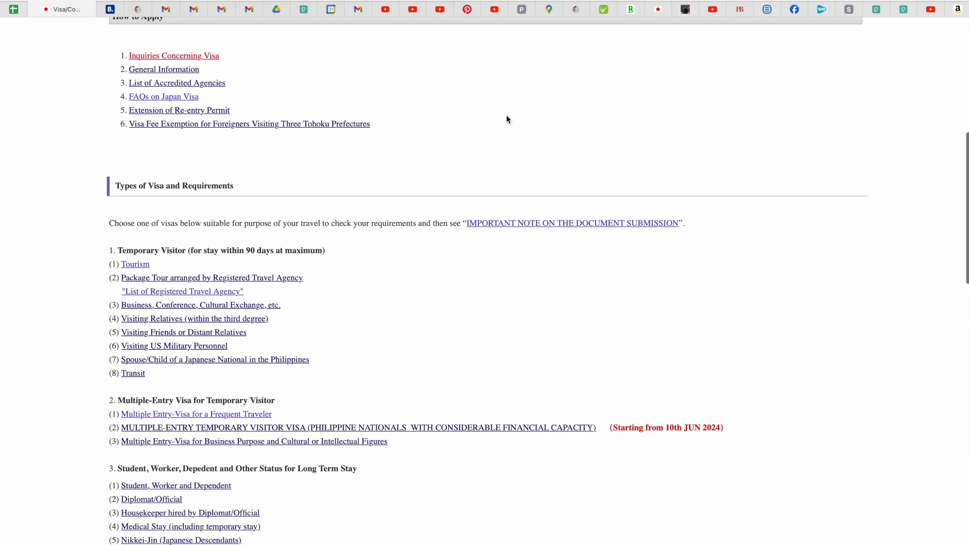
Open the Important Note on Document Submission and scroll to section 3, Visa Application Form.
left_click(551, 224)
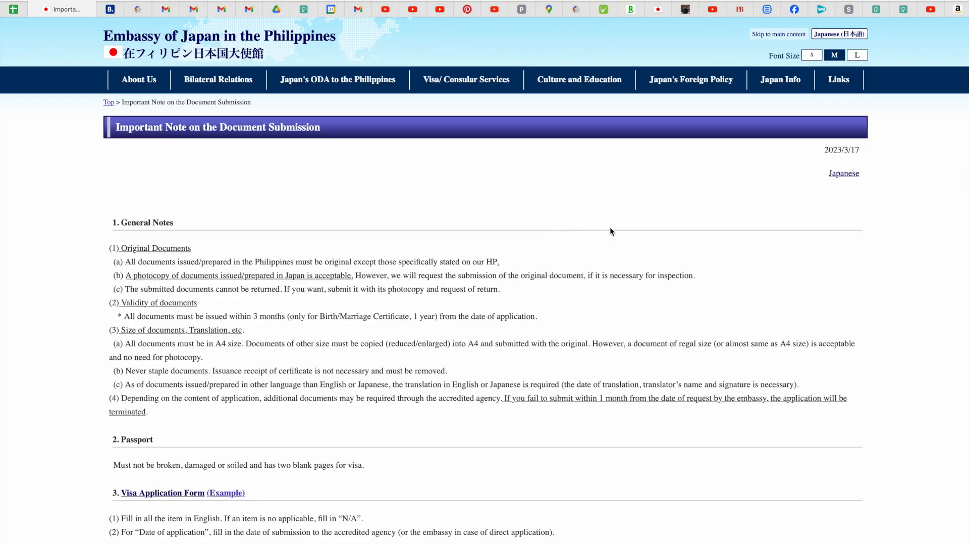
scroll(610, 231, "down", 3)
scroll(610, 228, "down", 5)
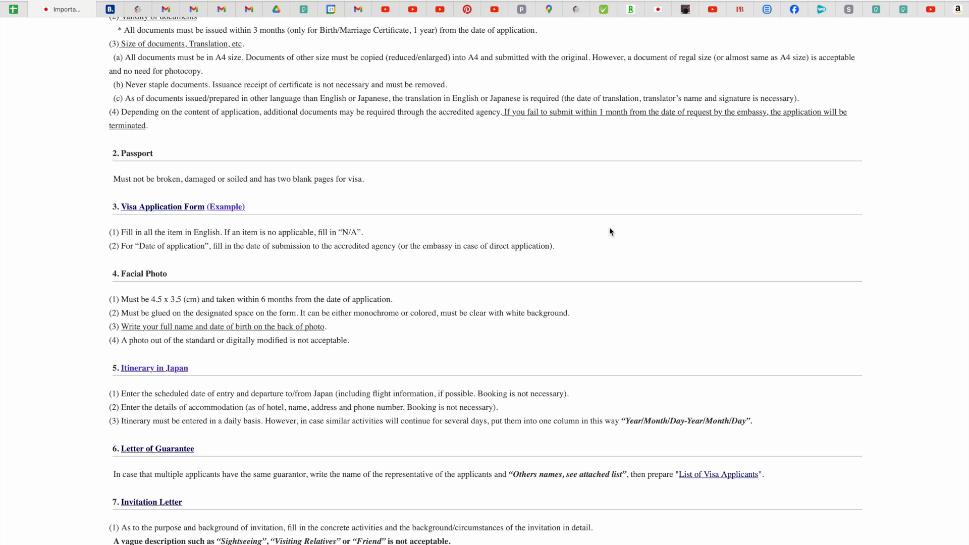
scroll(610, 232, "down", 6)
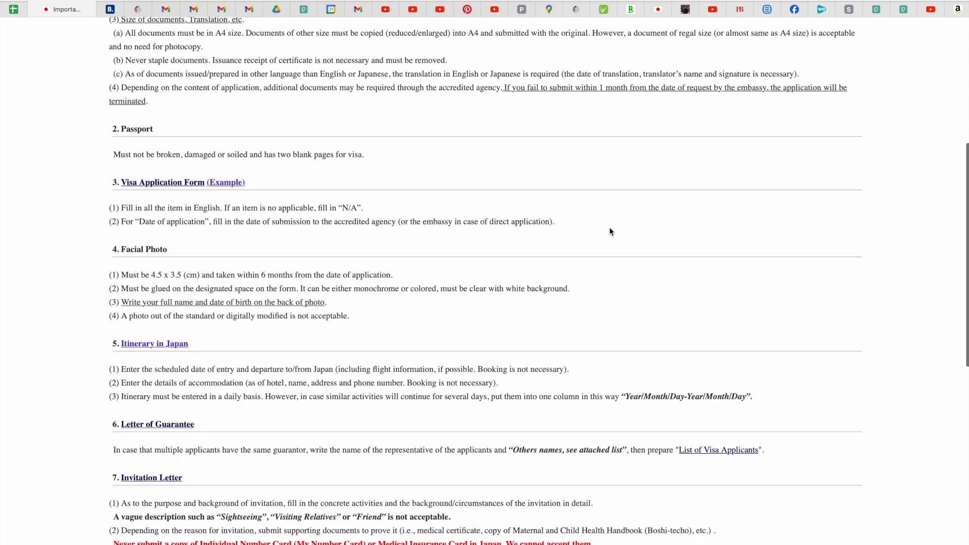
scroll(610, 232, "up", 4)
scroll(610, 231, "up", 2)
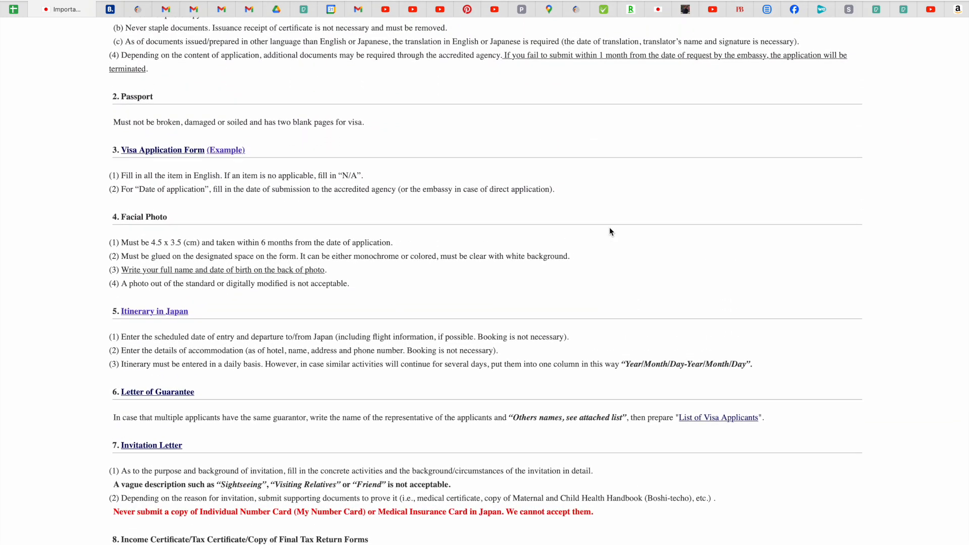
scroll(610, 231, "up", 2)
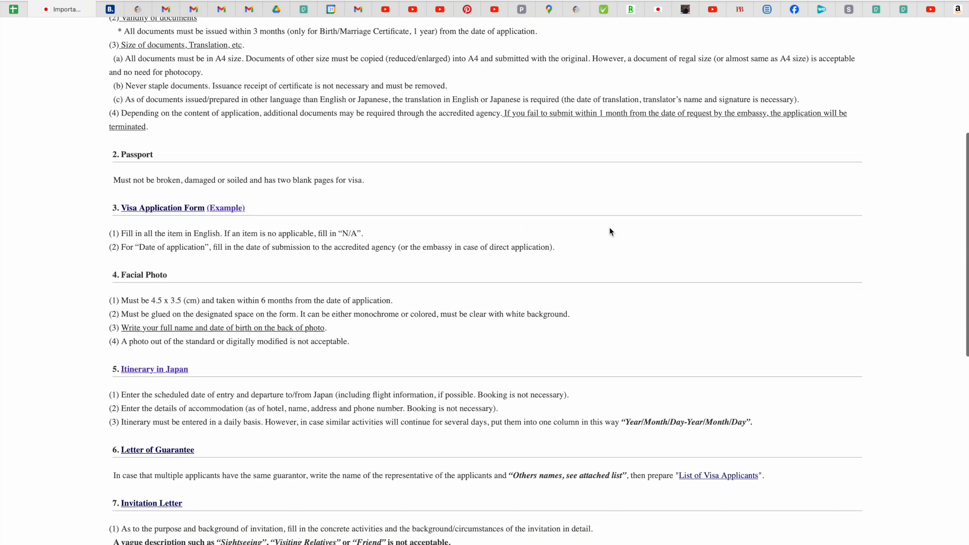
scroll(610, 232, "down", 1)
right_click(155, 175)
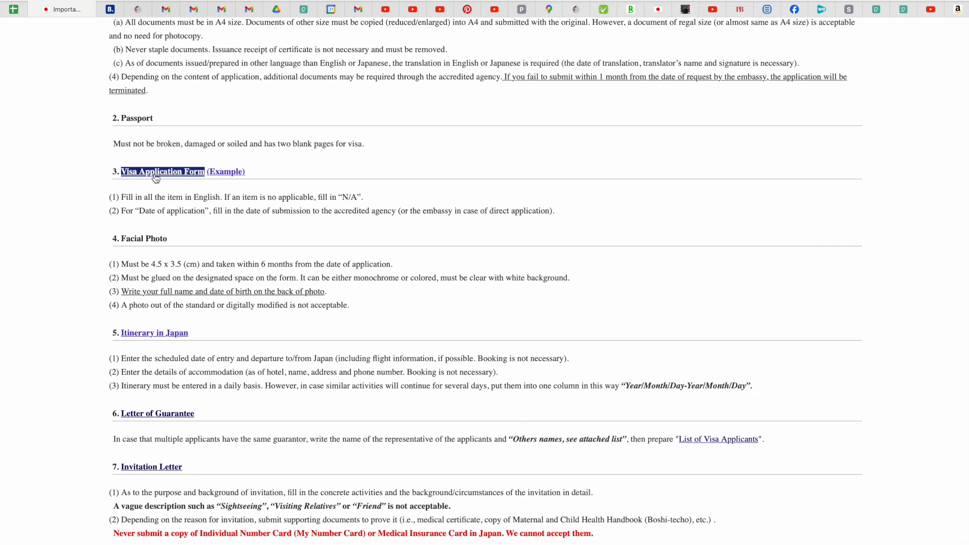
Review the filled-in example visa application form, then return to the document notes page.
left_click(240, 176)
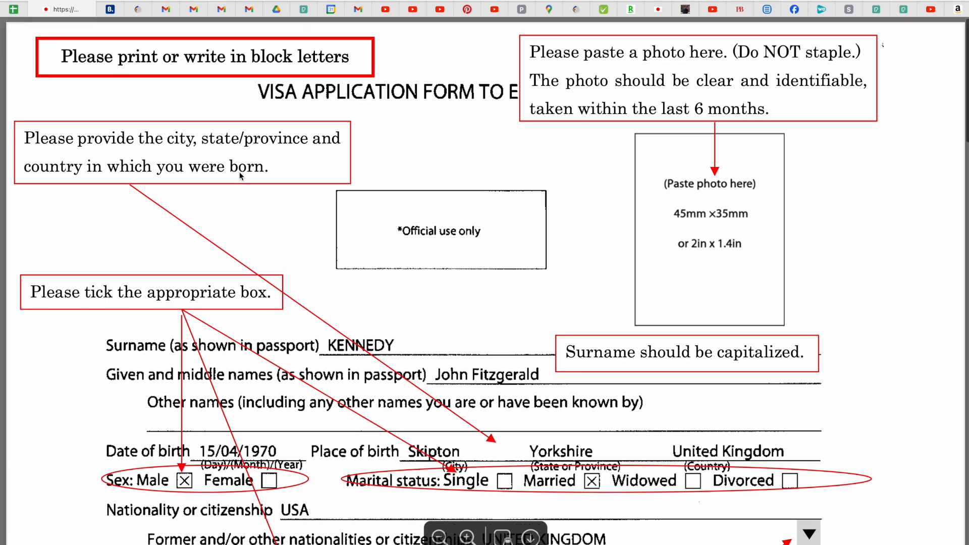
scroll(240, 175, "down", 5)
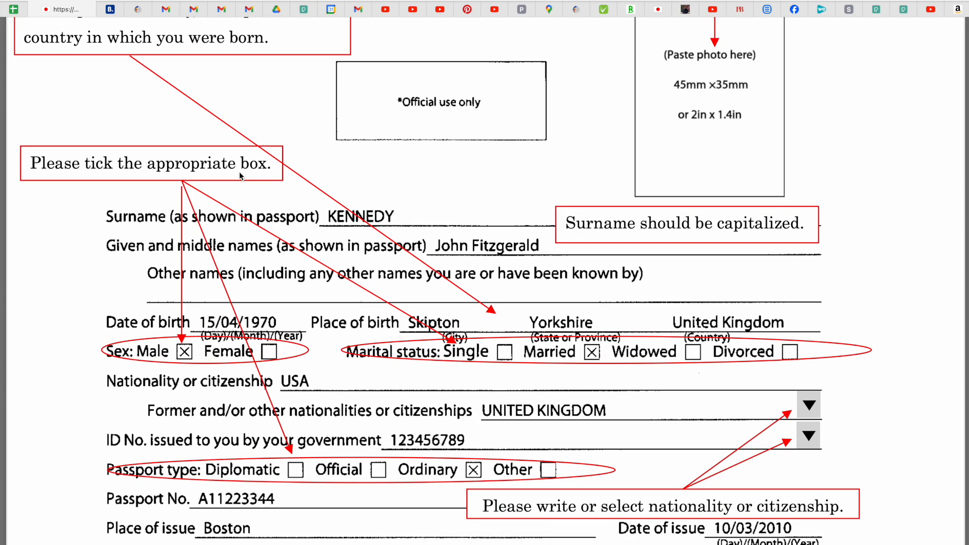
scroll(239, 171, "down", 3)
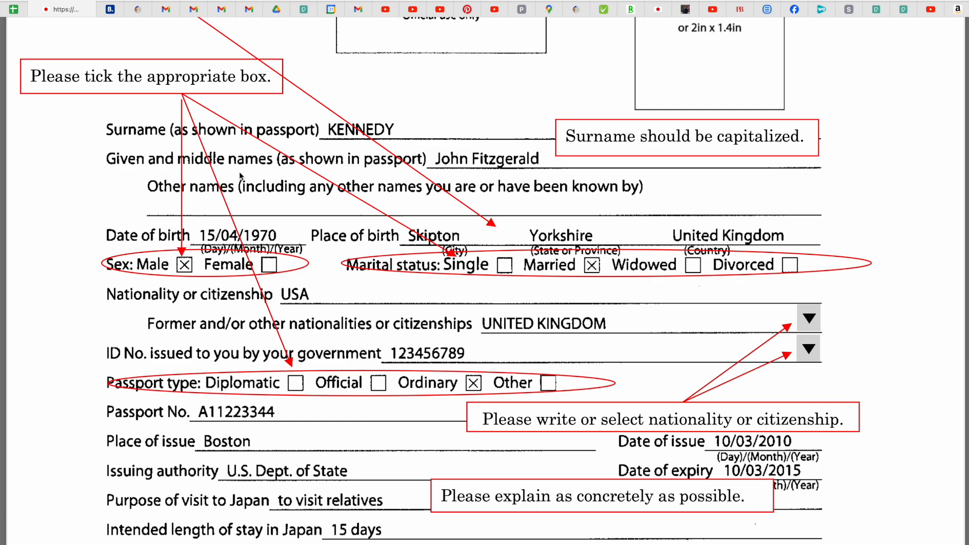
scroll(239, 172, "down", 5)
scroll(239, 171, "down", 5)
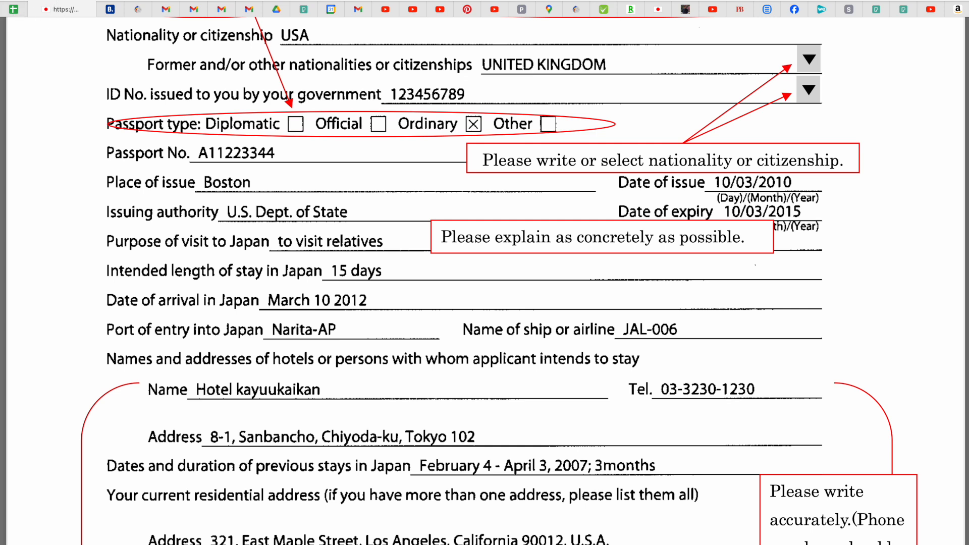
right_click(42, 1)
left_click(81, 1)
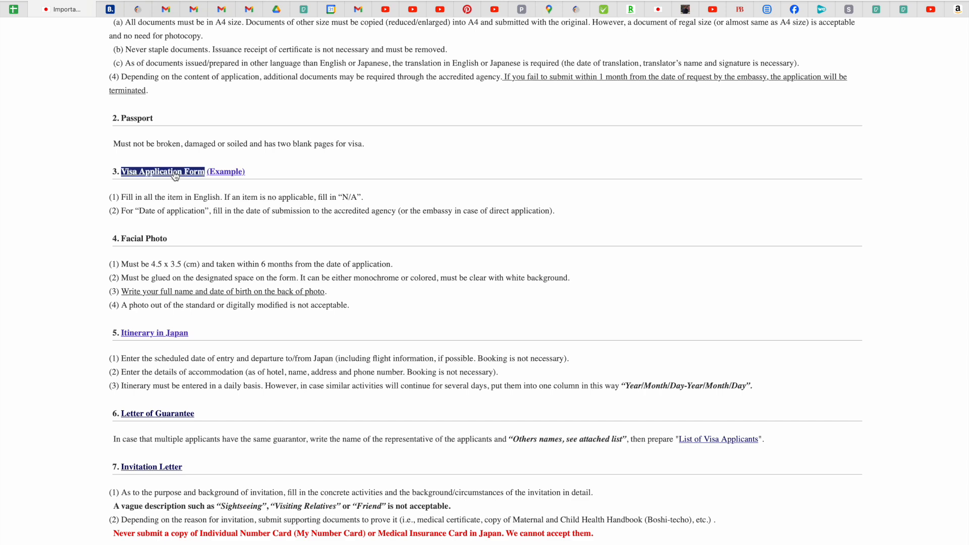
Return to Visa/Consular Services and open the blank Visa Application Form from the downloads list.
scroll(175, 175, "up", 6)
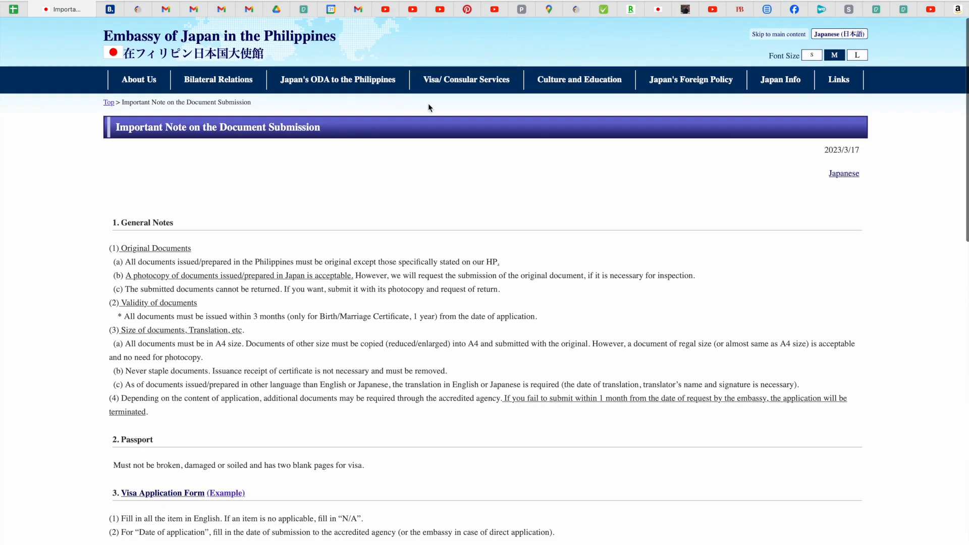
left_click(469, 89)
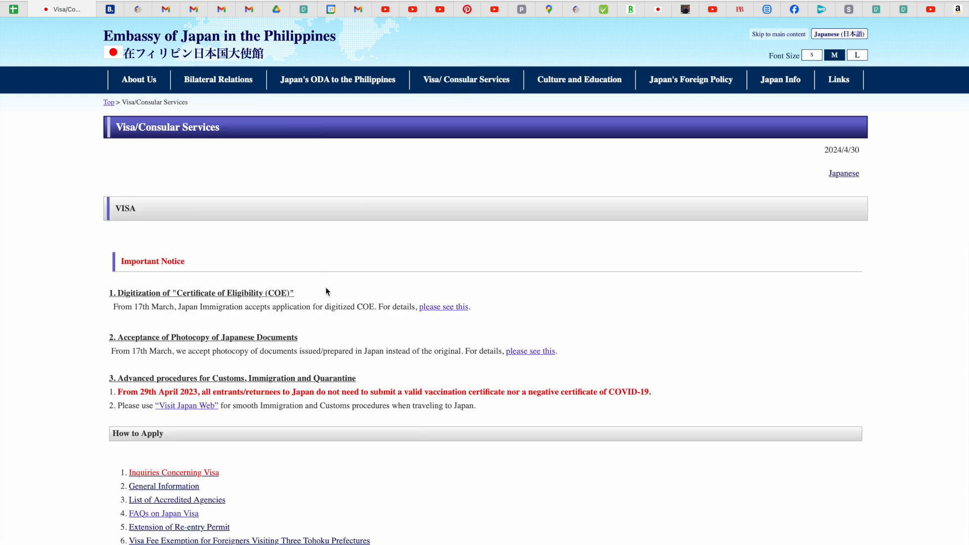
scroll(325, 292, "down", 12)
scroll(325, 292, "down", 2)
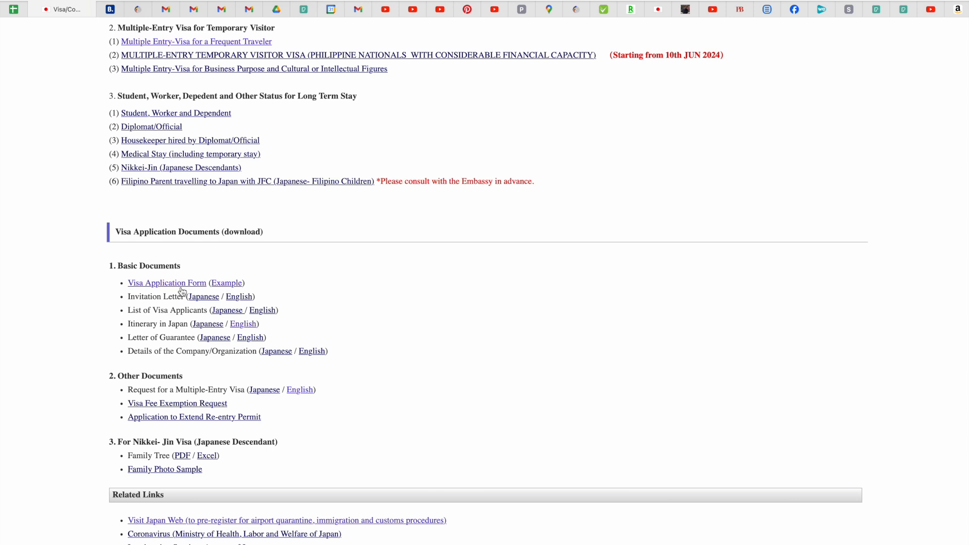
left_click(162, 284)
left_click(196, 288)
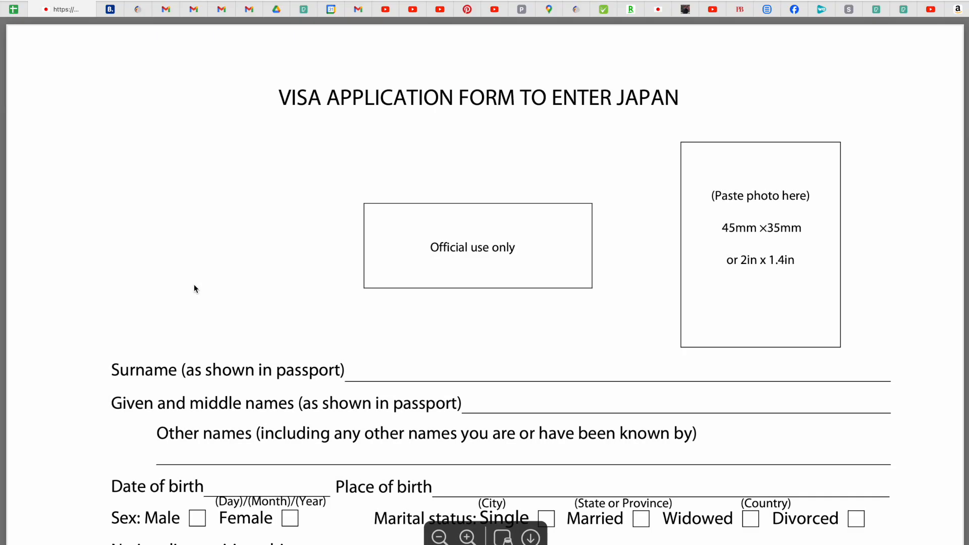
Scroll the blank visa form PDF to the 45mm × 35mm photo box and name fields.
scroll(195, 287, "down", 4)
scroll(194, 286, "up", 4)
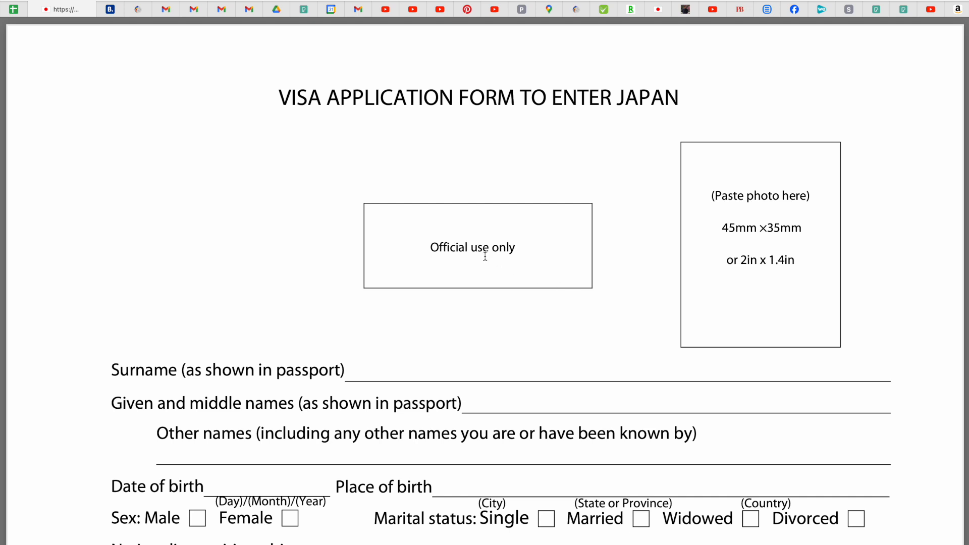
scroll(803, 247, "down", 1)
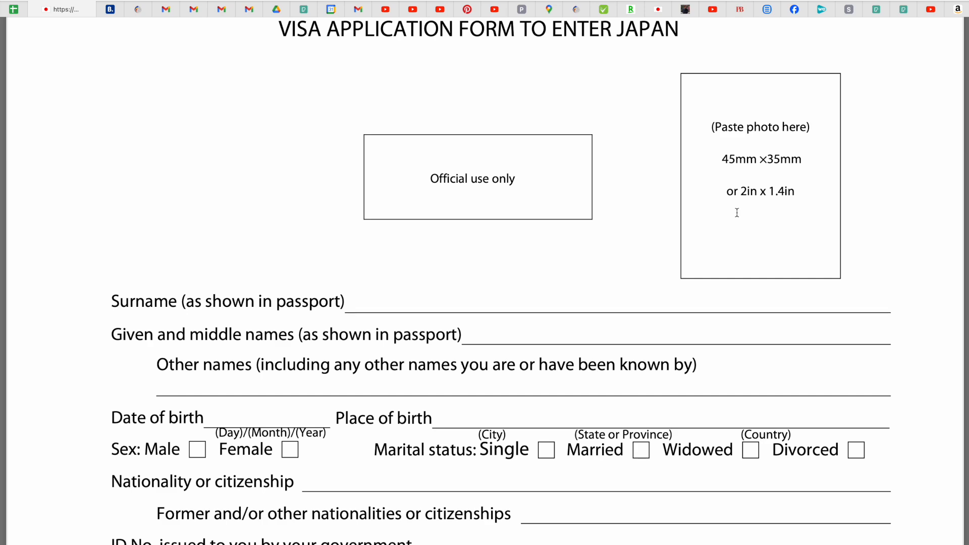
scroll(737, 212, "down", 3)
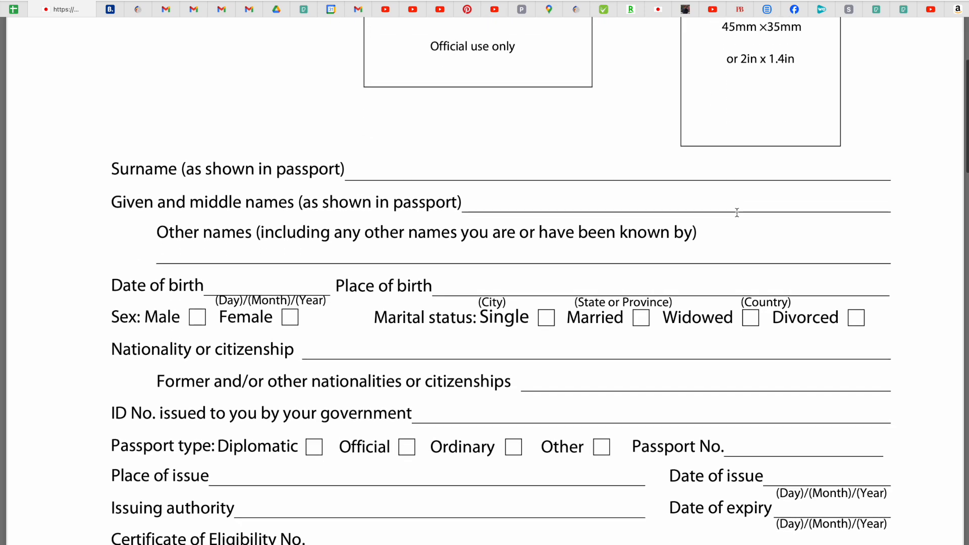
Enter the applicant's surname and their given and middle names on the form.
left_click(370, 172)
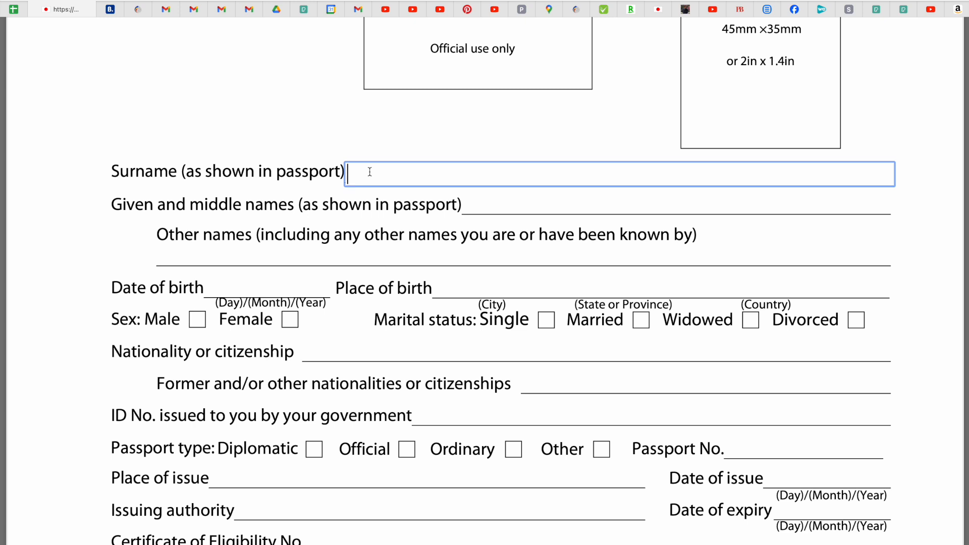
type("CRUZ")
left_click(496, 207)
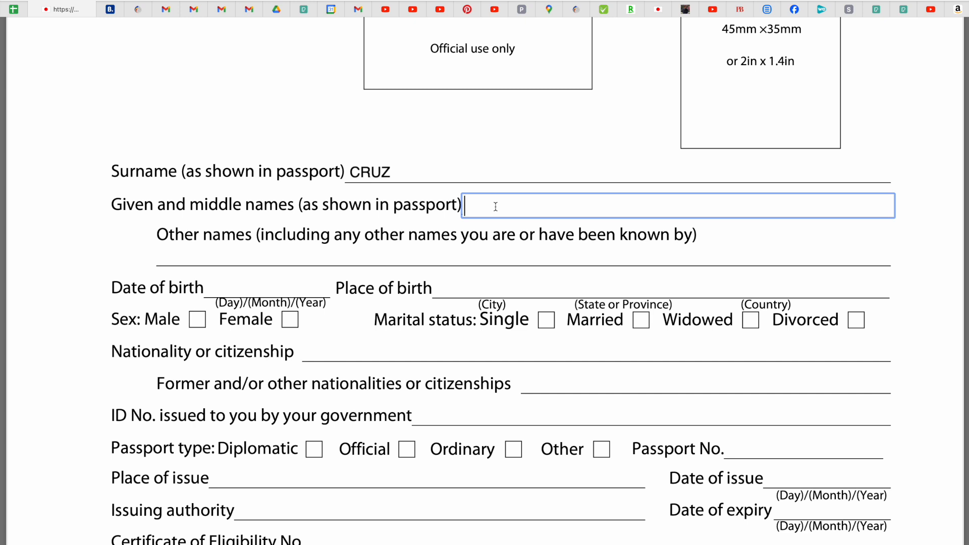
type("JUAN")
type("DELOS SANT")
key("BackSpace")
key("BackSpace")
type("ANTOS")
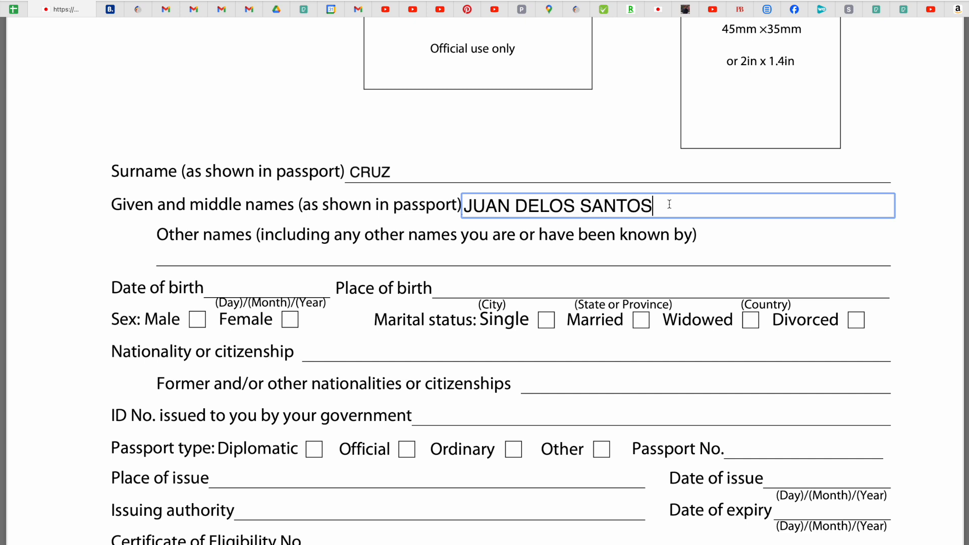
Fill the Other names field with N/A.
left_click(189, 260)
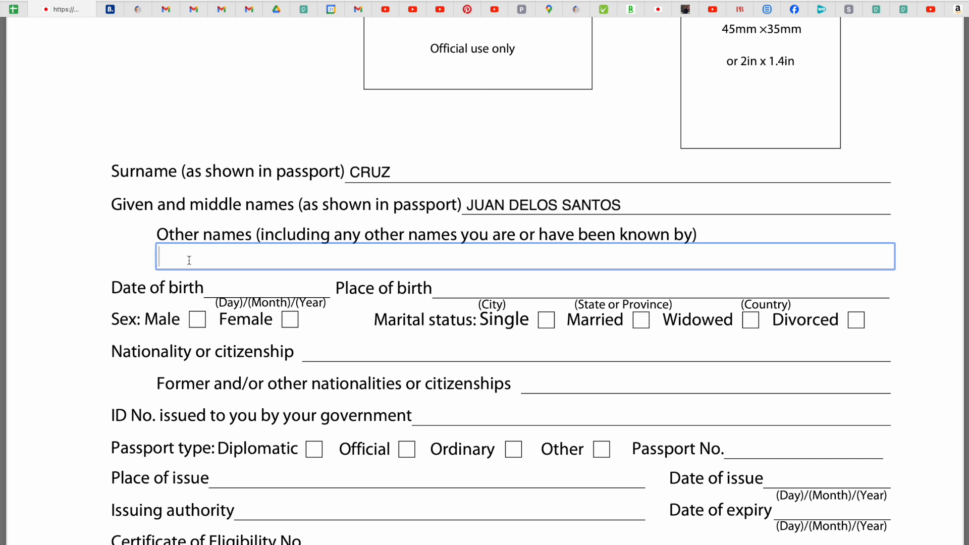
type("n")
key("BackSpace")
type("N/A")
left_click(228, 288)
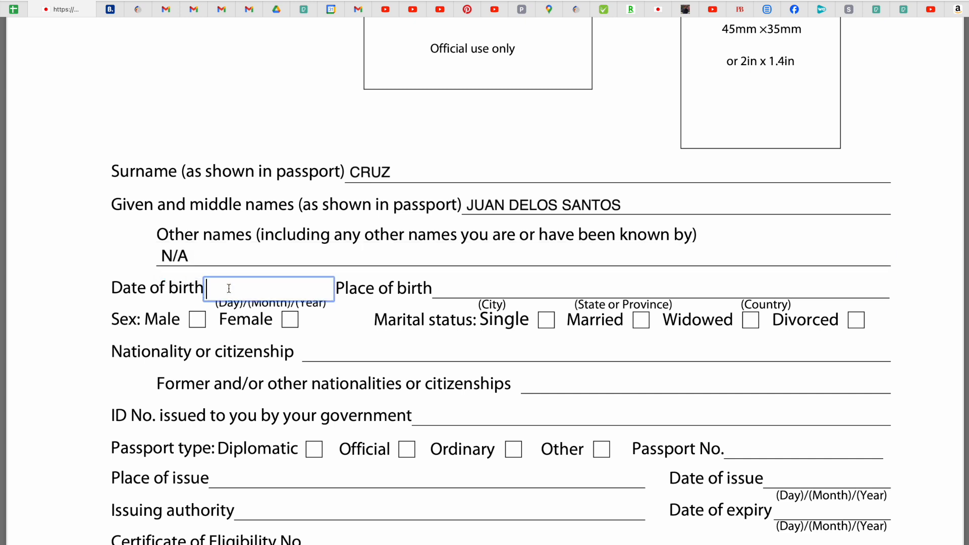
Enter 11/12/1999 as the date of birth in day/month/year format.
left_click(64, 258)
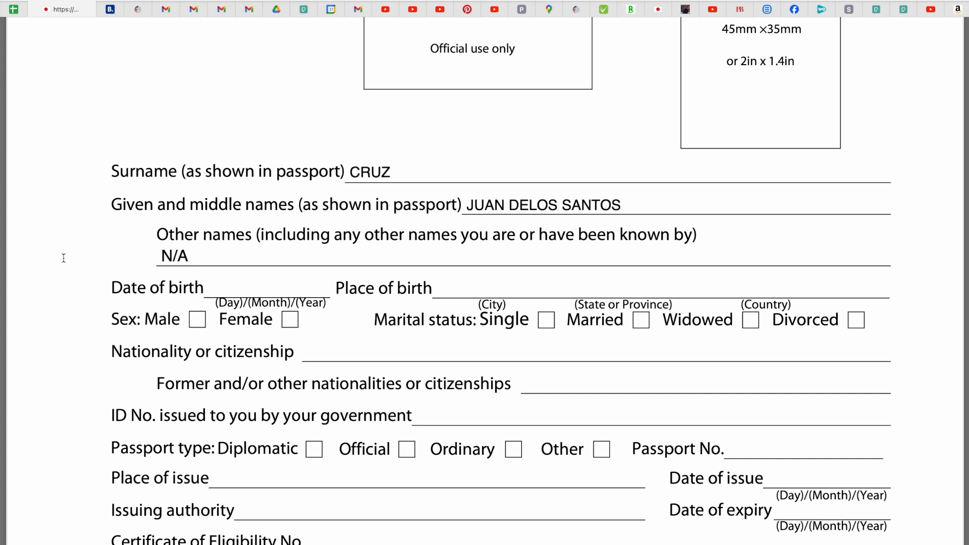
left_click(217, 291)
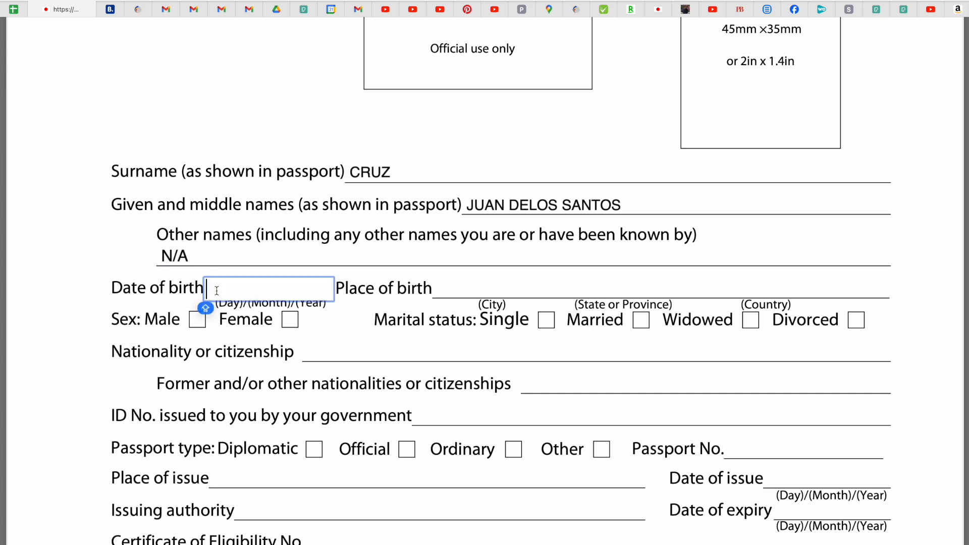
left_click(121, 275)
left_click(222, 286)
type("11")
type("/")
type("DECE")
key("BackSpace")
key("BackSpace")
key("BackSpace")
key("BackSpace")
type("12")
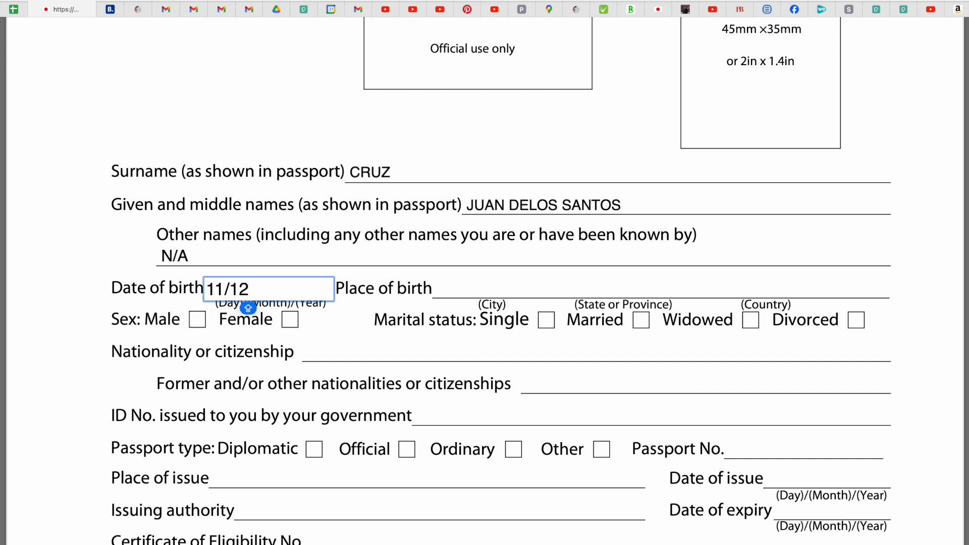
type("/1999")
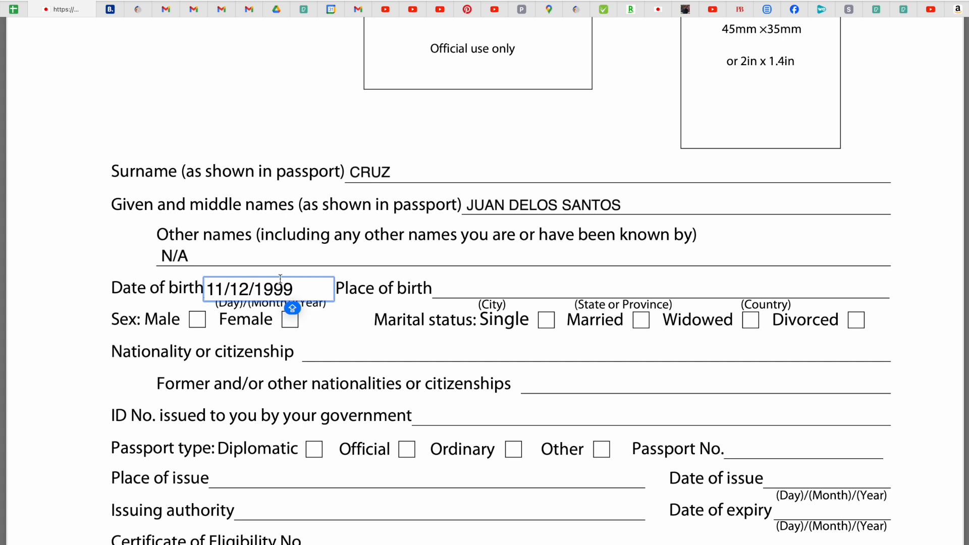
left_click(87, 214)
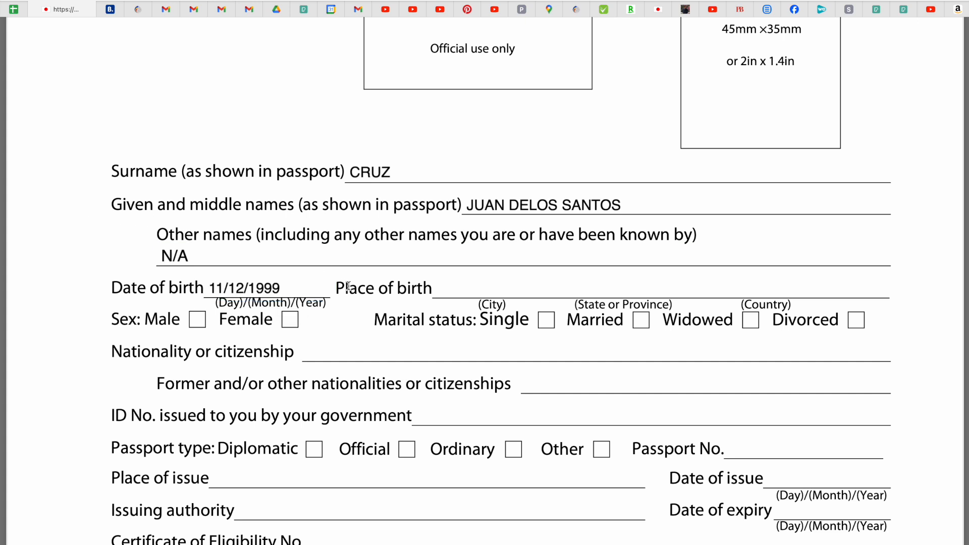
Type QUEZON CITY, METRO MANILA and PHILIPPINES under the city, province and country labels.
left_click(444, 288)
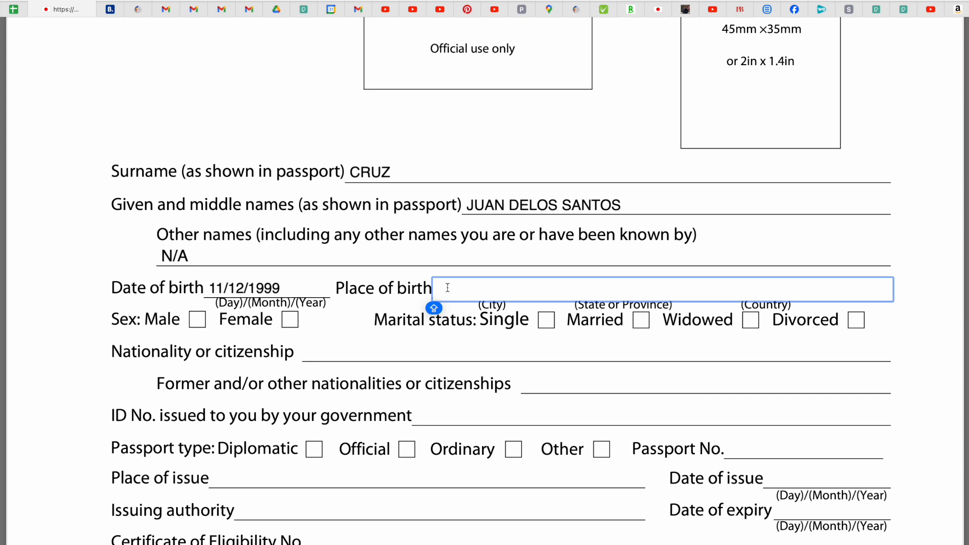
type("METRO")
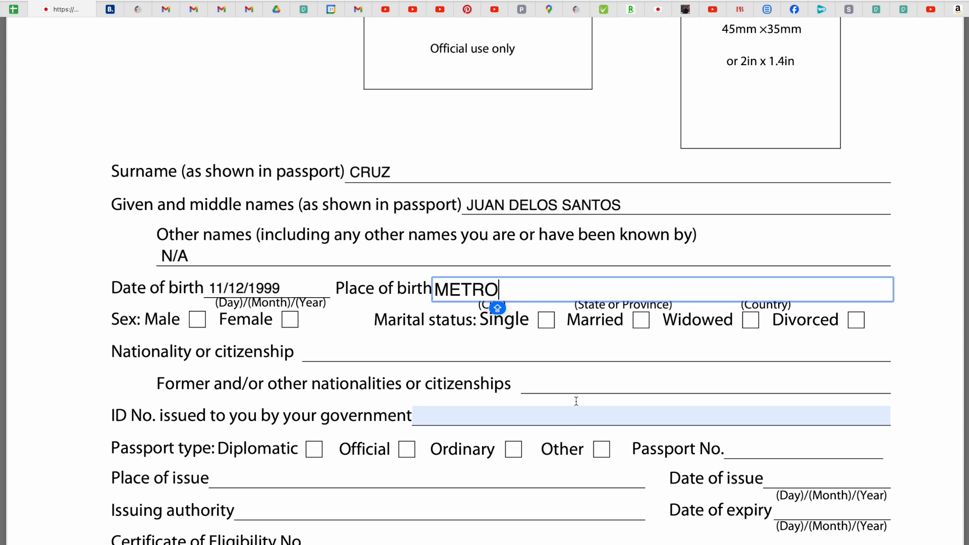
left_click(89, 220)
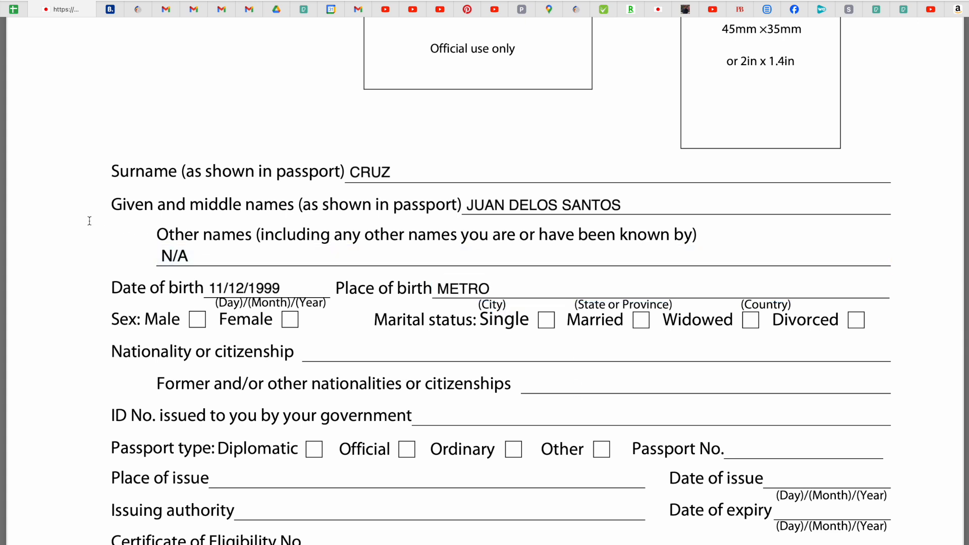
left_click(487, 286)
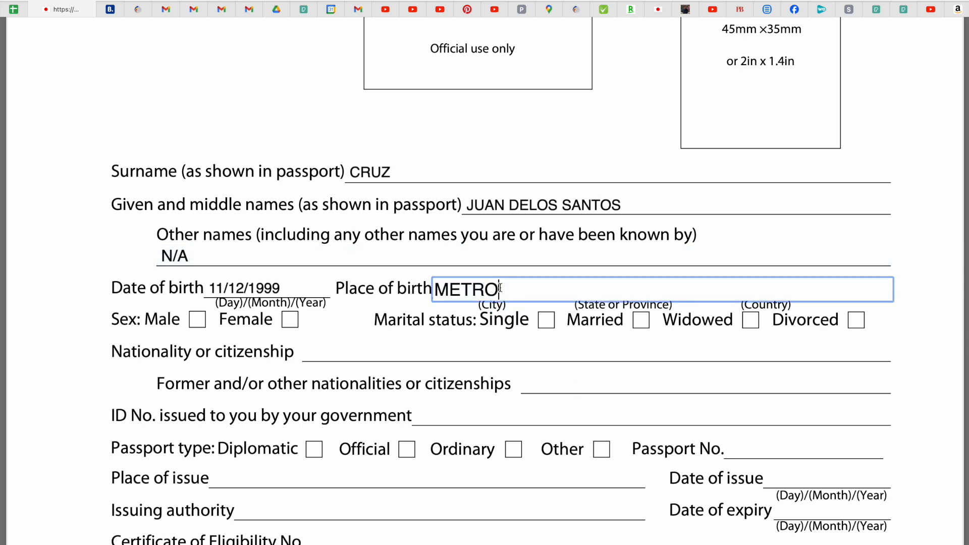
key("BackSpace")
key("BackSpace")
key("BackSpace")
key("BackSpace")
key("BackSpace")
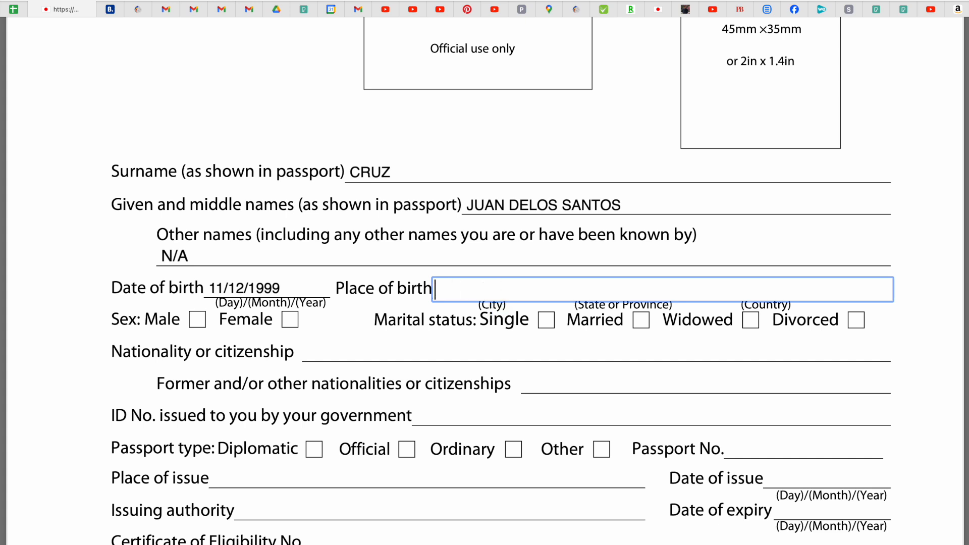
type("QUEZON CITY")
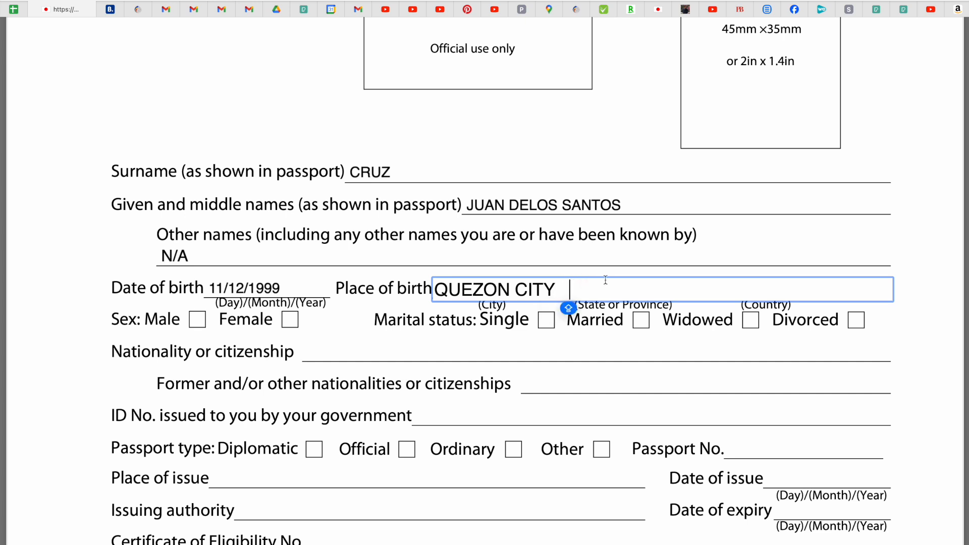
key("BackSpace")
type("METRO ")
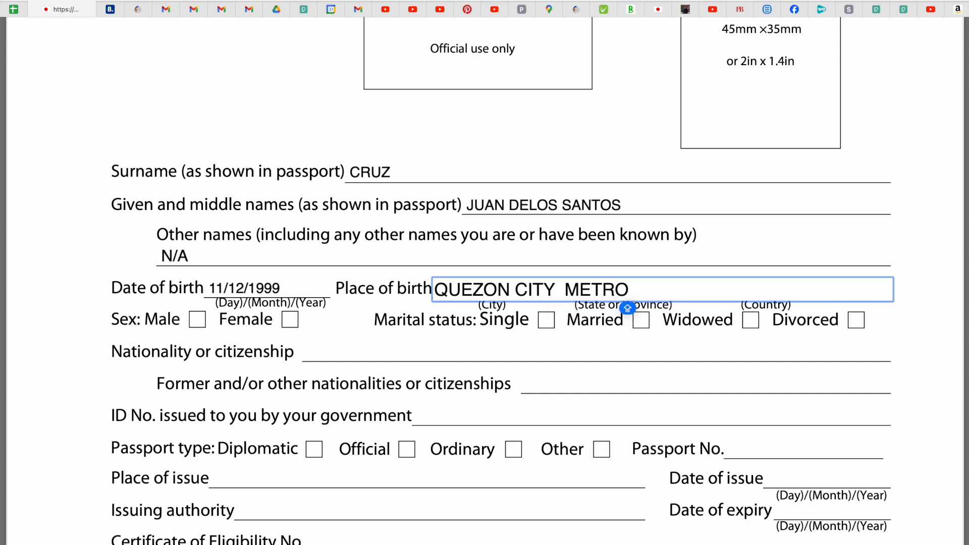
type("MANI")
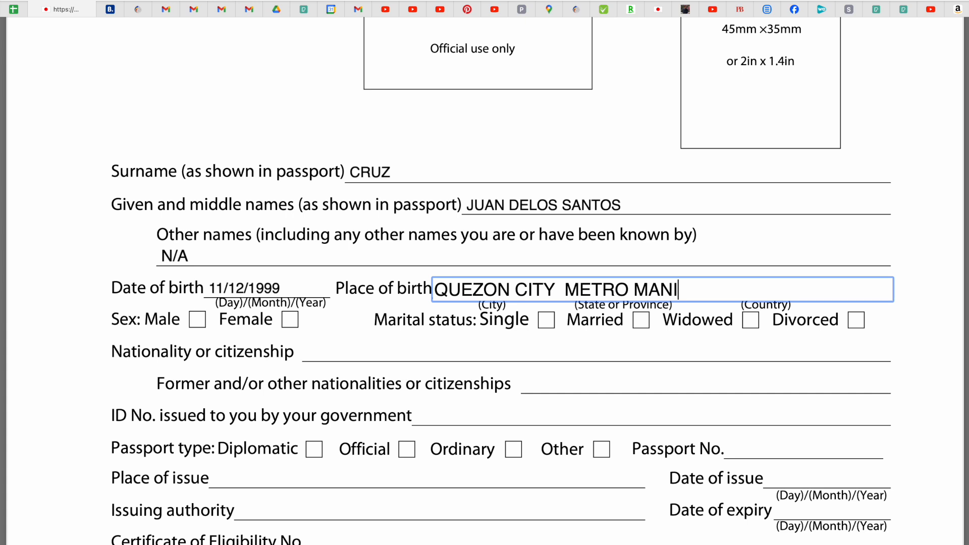
type("LA.")
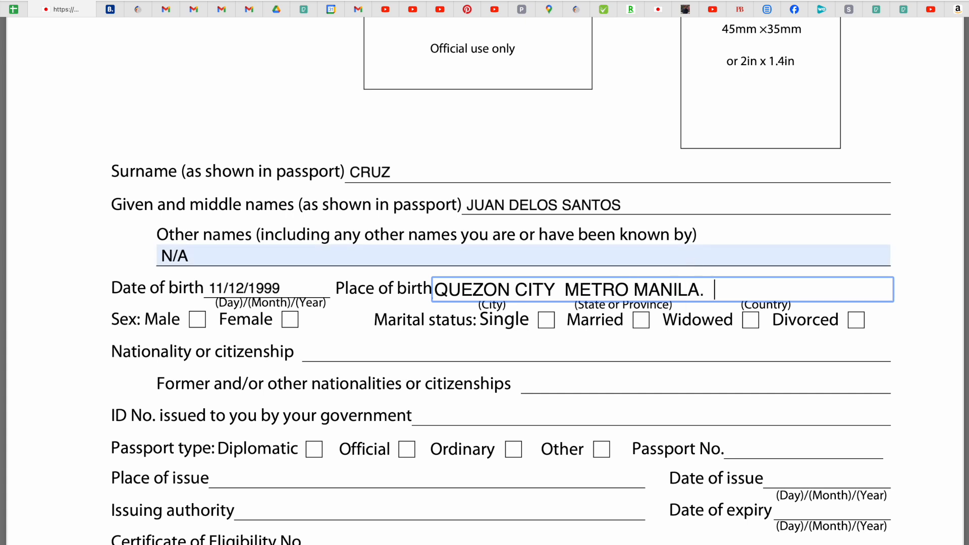
key("BackSpace")
key("BackSpace")
key("BackSpace")
key("BackSpace")
key("BackSpace")
type("PHILIPPINES")
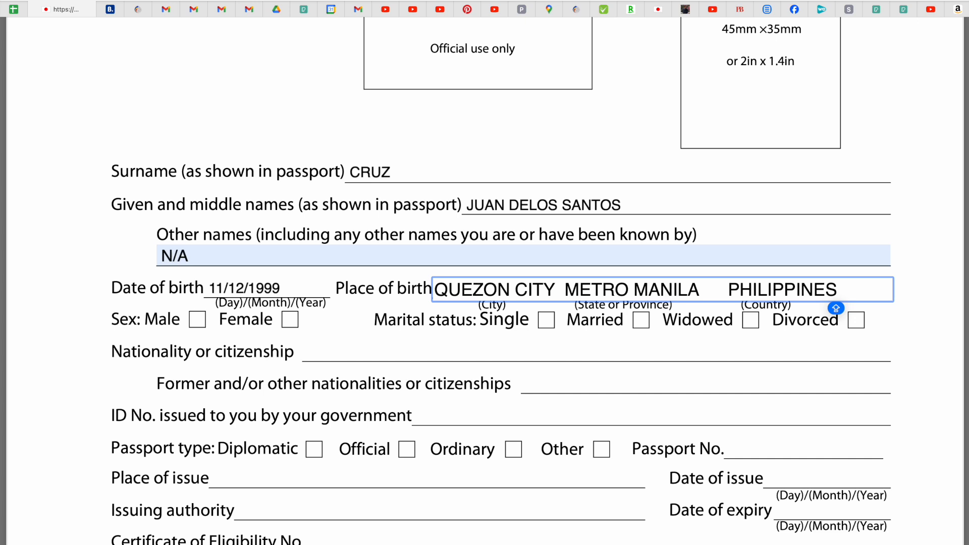
left_click(85, 218)
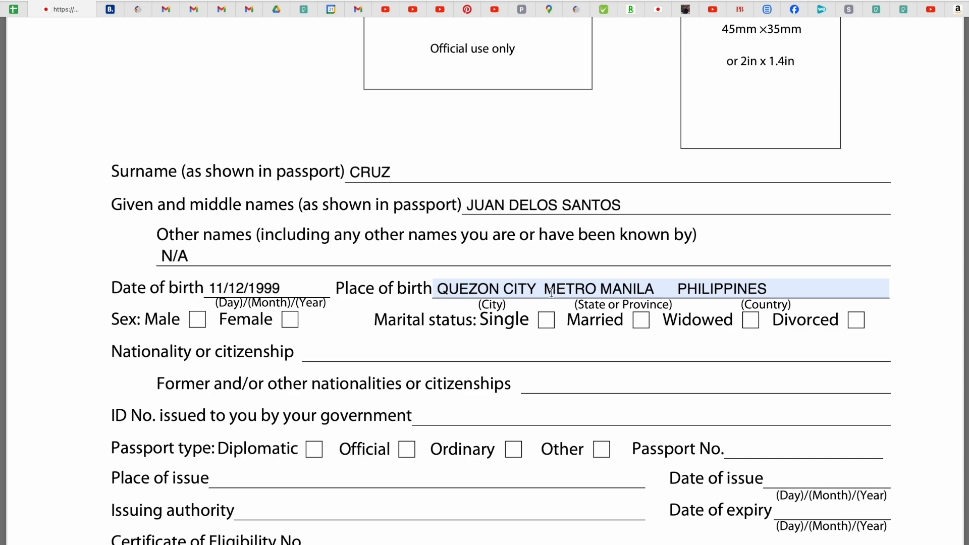
Tick Female for sex and Single for marital status.
scroll(552, 292, "down", 3)
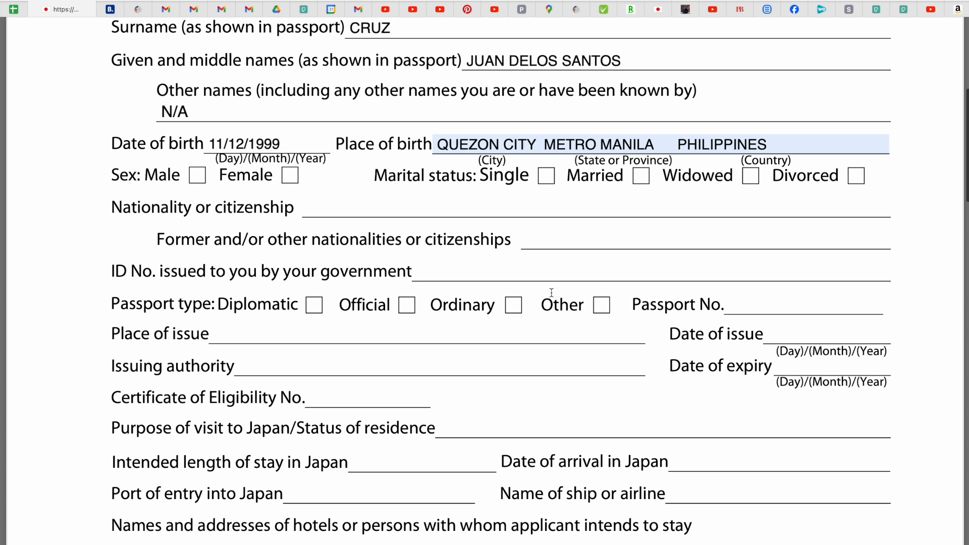
left_click(292, 177)
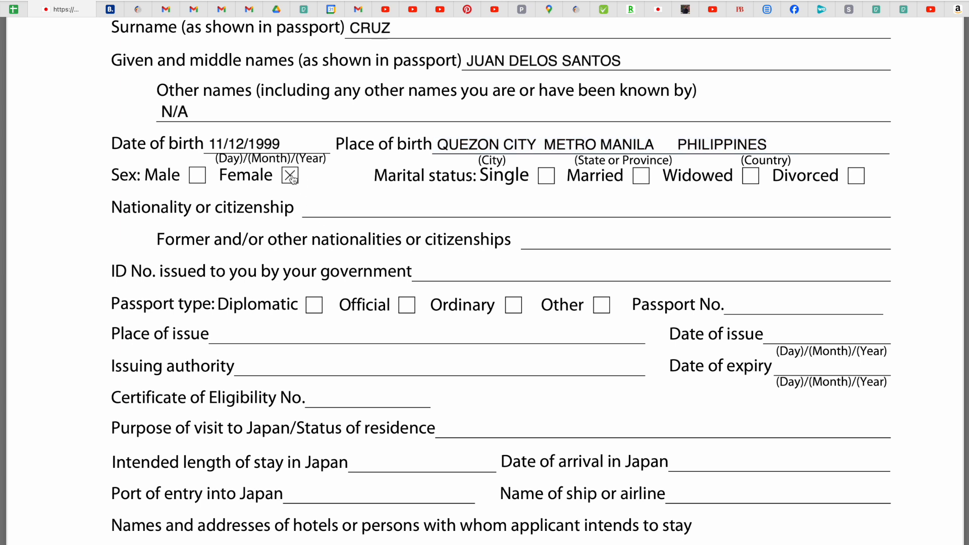
left_click(545, 177)
Choose PHILIPPINES from the Nationality dropdown list.
scroll(546, 179, "down", 1)
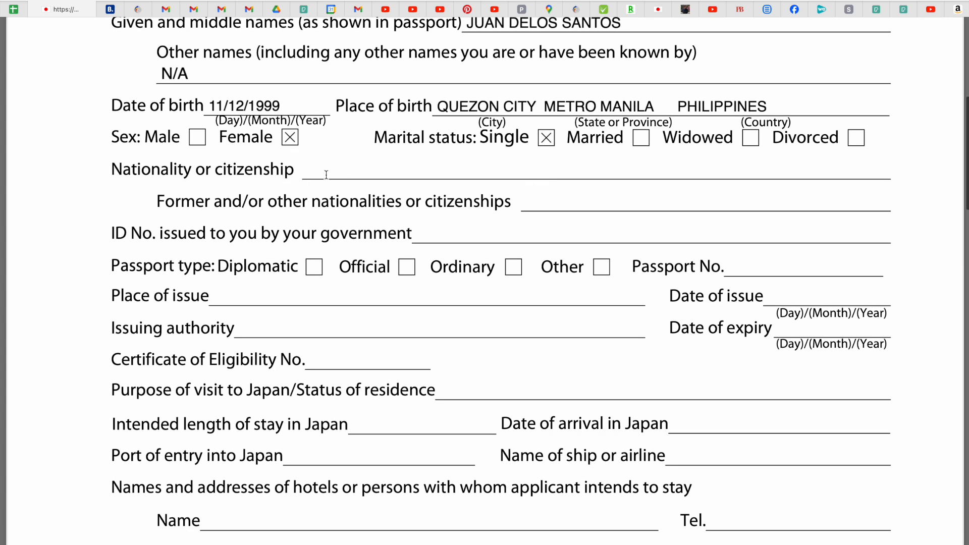
left_click(339, 170)
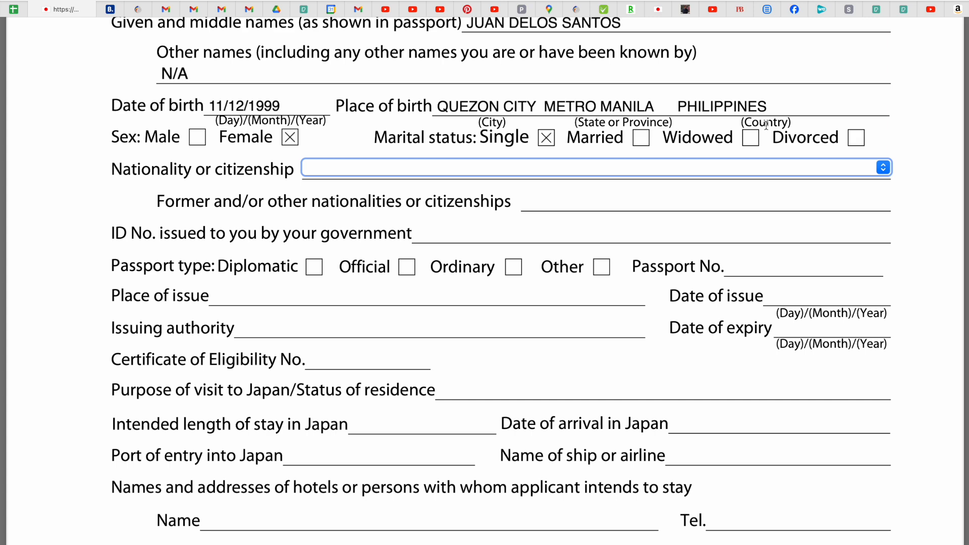
left_click(883, 169)
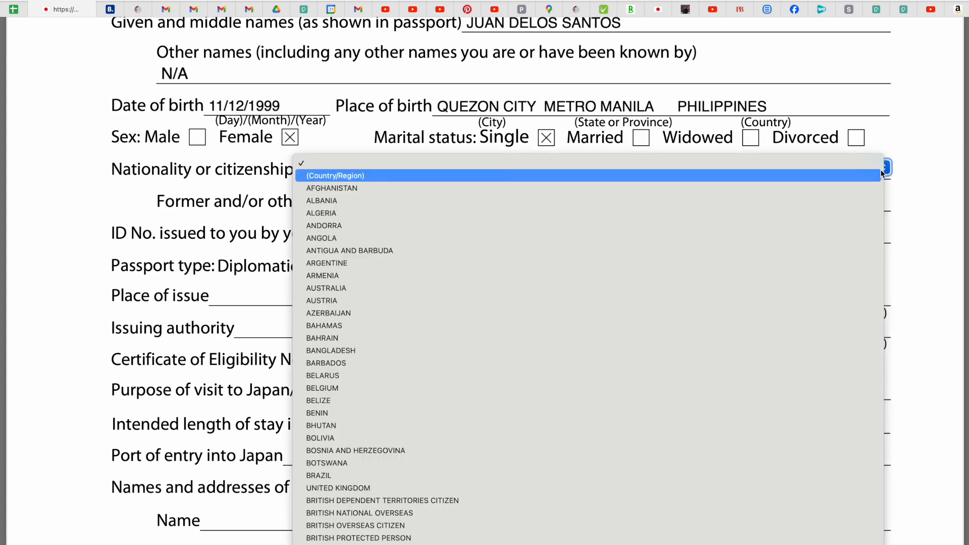
scroll(685, 303, "down", 15)
scroll(684, 304, "down", 9)
scroll(683, 301, "up", 10)
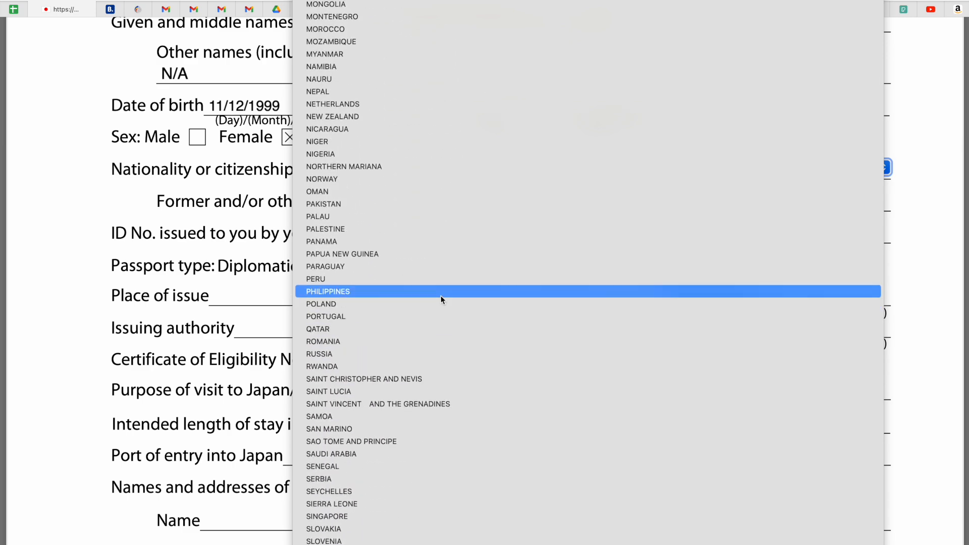
left_click(440, 295)
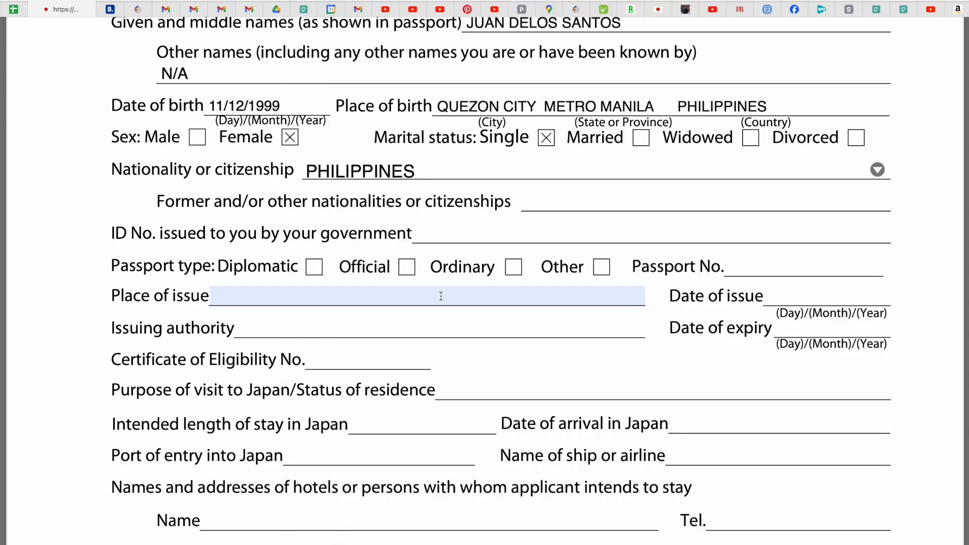
left_click(556, 207)
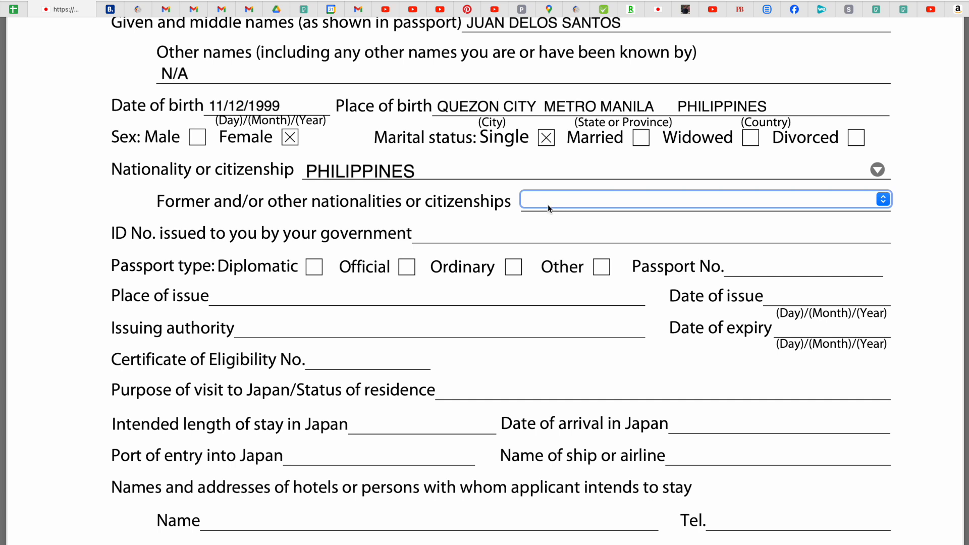
left_click(542, 199)
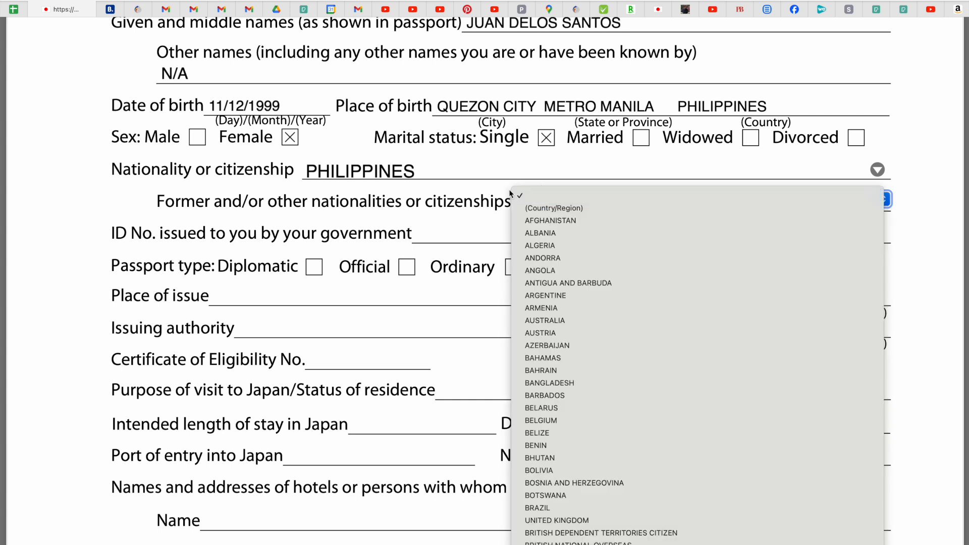
left_click(79, 201)
left_click(568, 200)
left_click(921, 278)
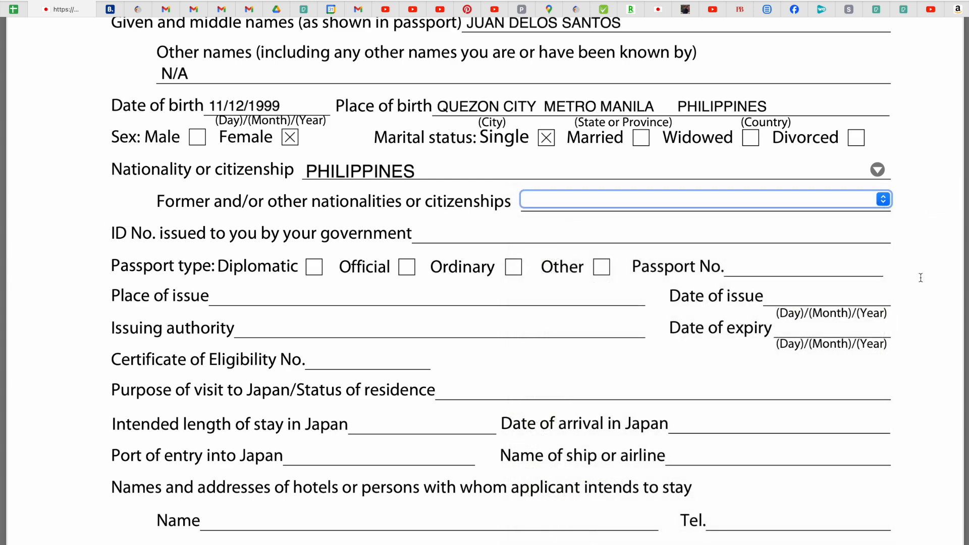
left_click(607, 201)
scroll(607, 201, "down", 20)
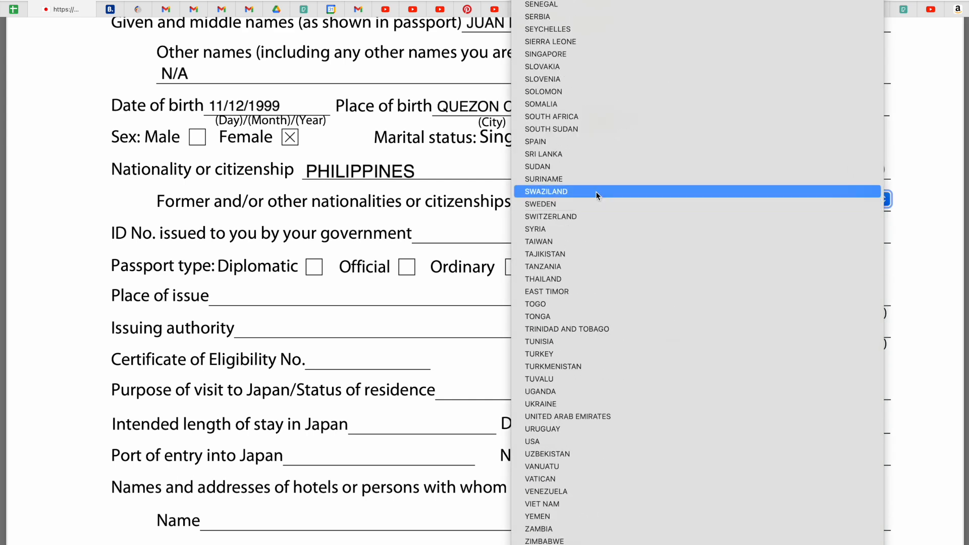
left_click(36, 230)
left_click(531, 197)
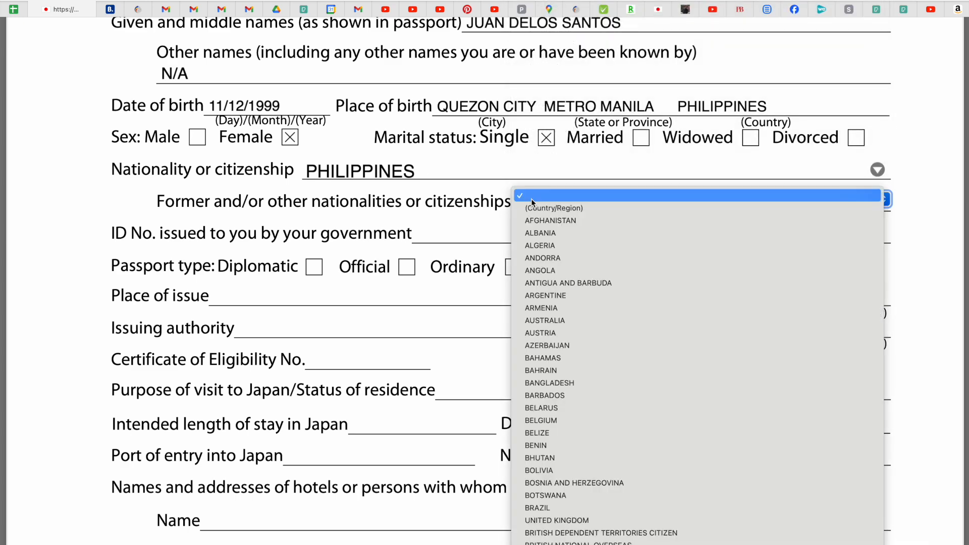
scroll(531, 202, "down", 15)
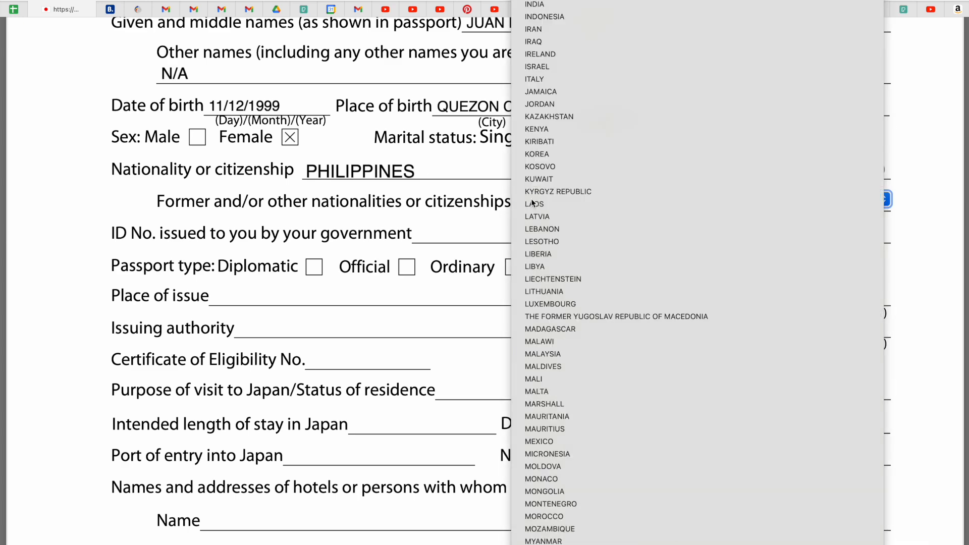
scroll(532, 203, "down", 5)
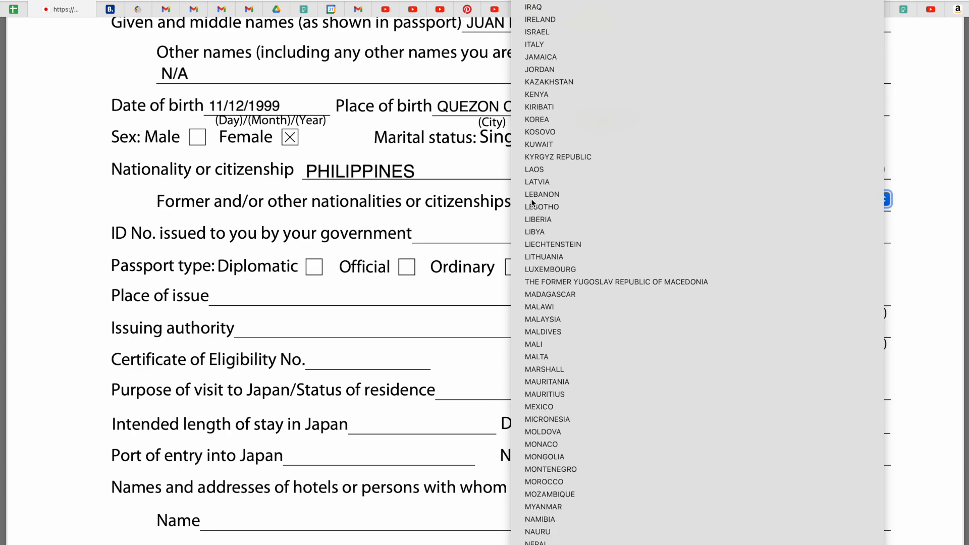
left_click(76, 385)
scroll(76, 384, "up", 3)
scroll(76, 379, "down", 2)
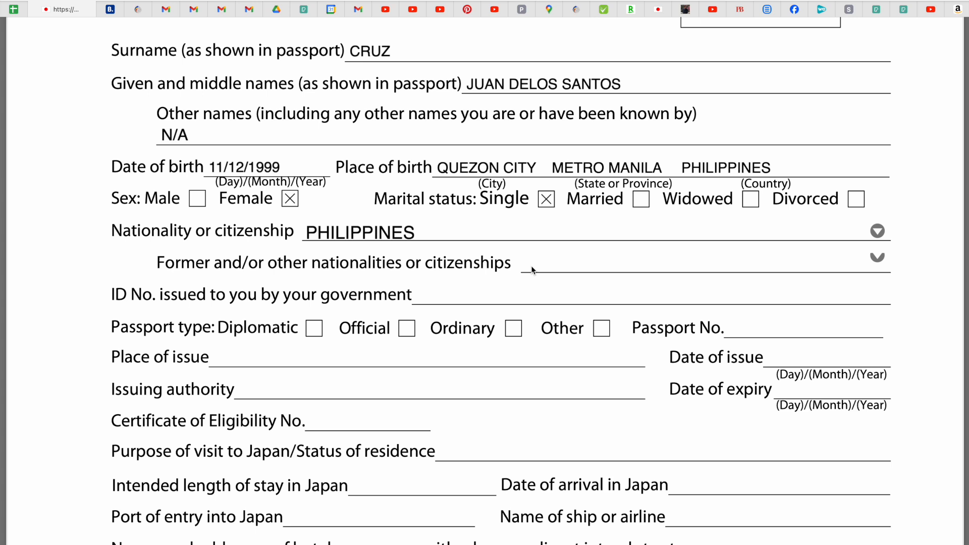
left_click(633, 269)
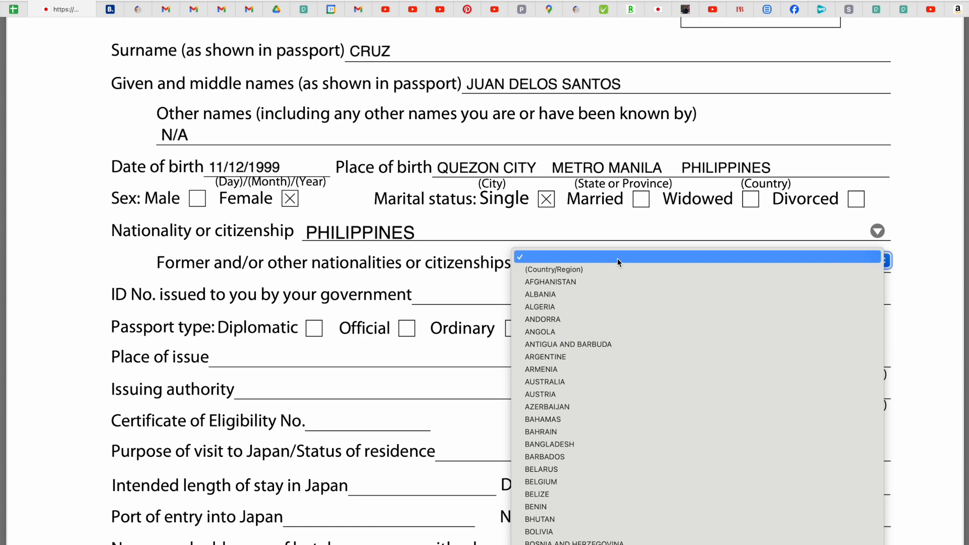
left_click(42, 256)
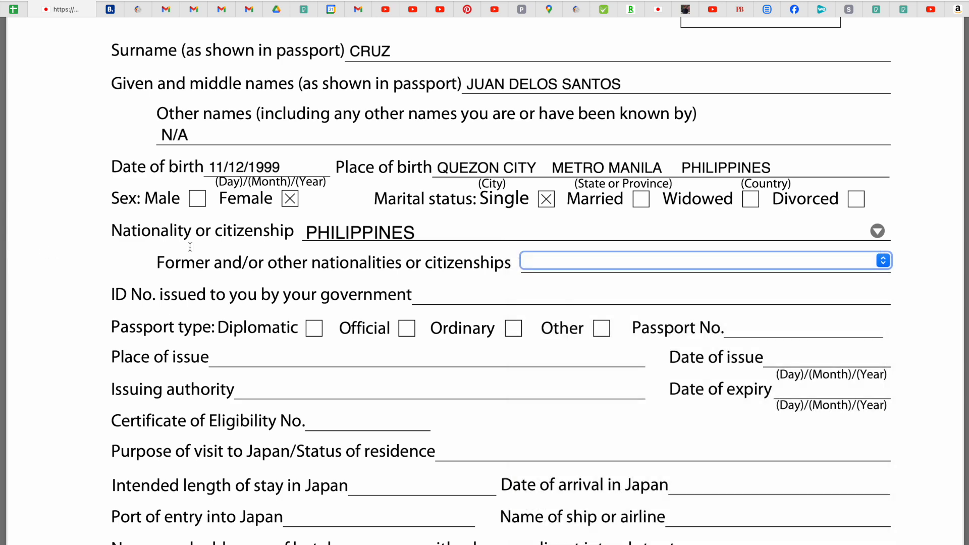
scroll(337, 299, "down", 1)
scroll(336, 298, "down", 2)
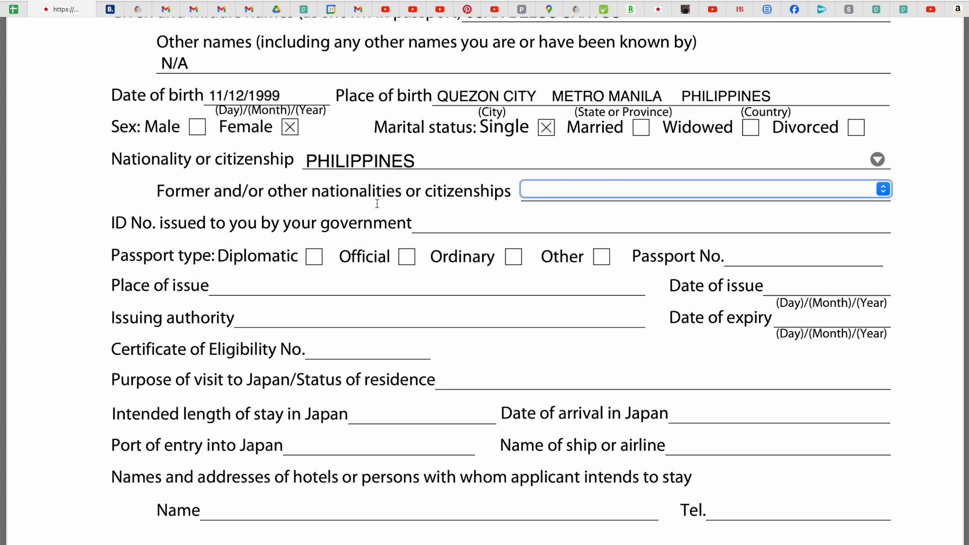
Enter the applicant's TIN in the ID No. field and tick Ordinary as passport type.
left_click(434, 225)
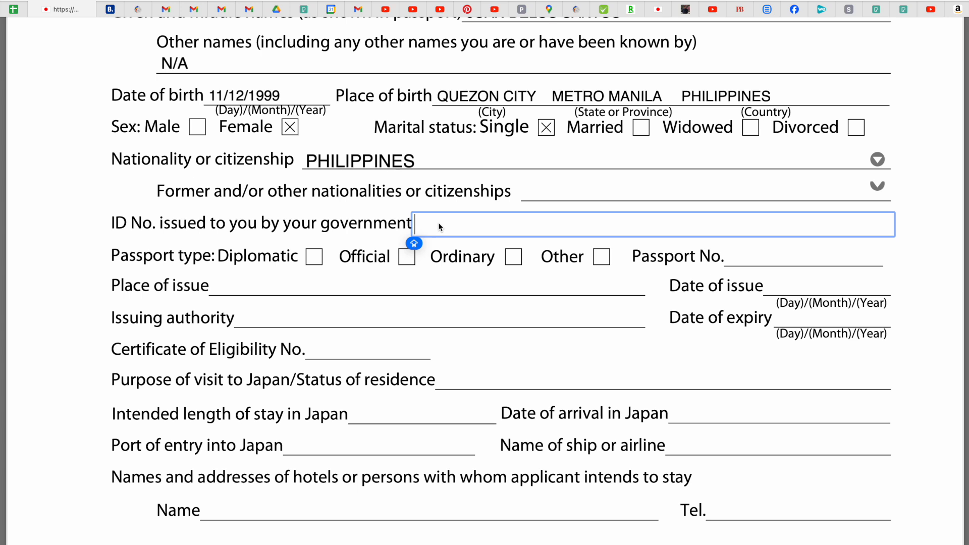
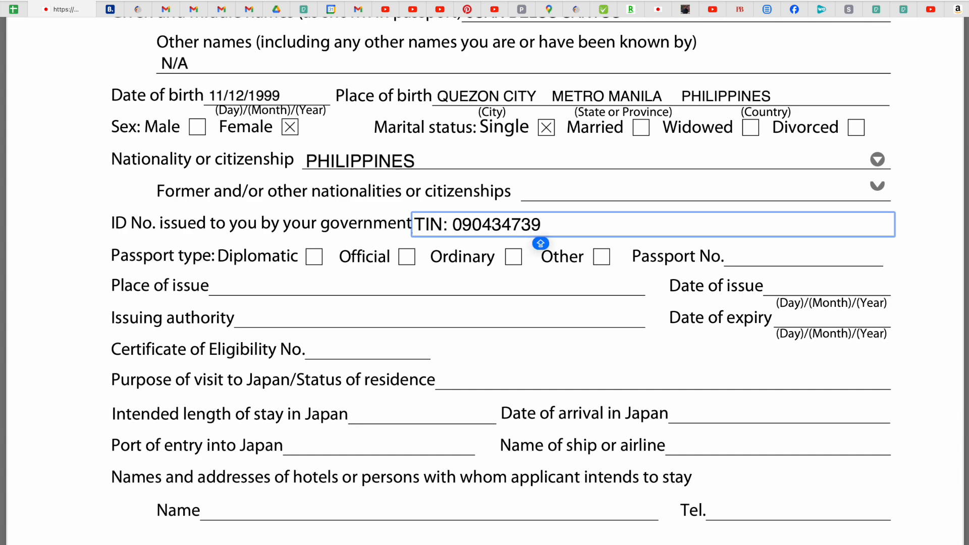
left_click(95, 195)
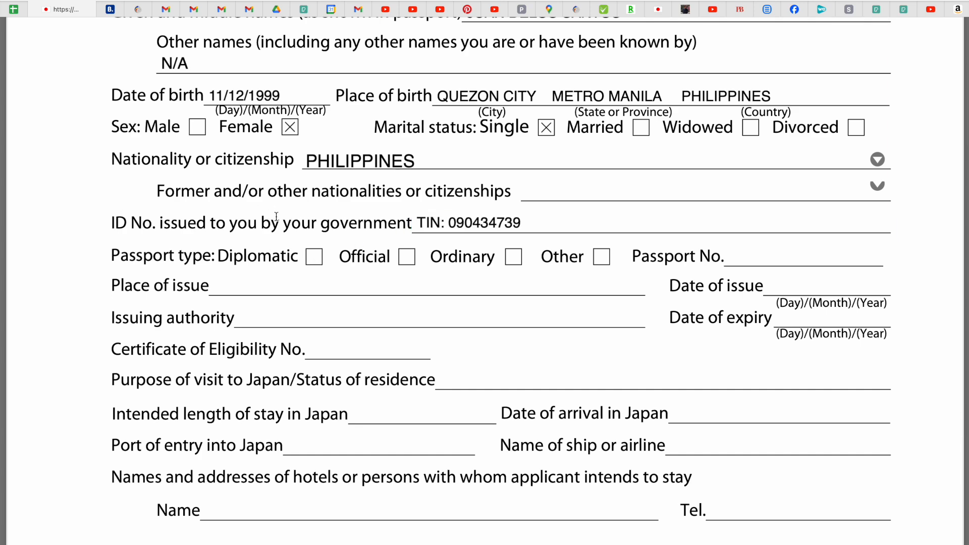
scroll(277, 217, "down", 1)
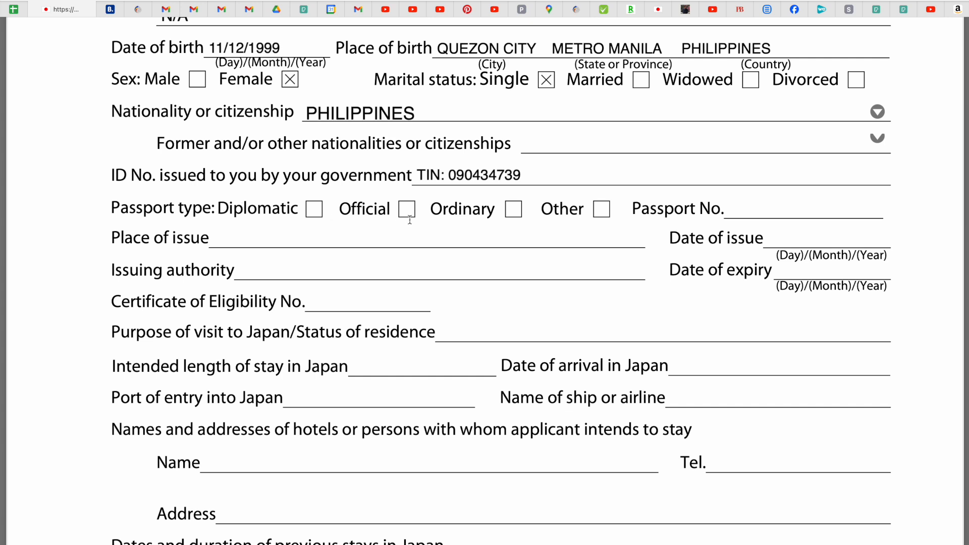
left_click(515, 212)
Enter the passport number, place of issue DFA MANILA and issuing authority DFA.
scroll(515, 212, "down", 1)
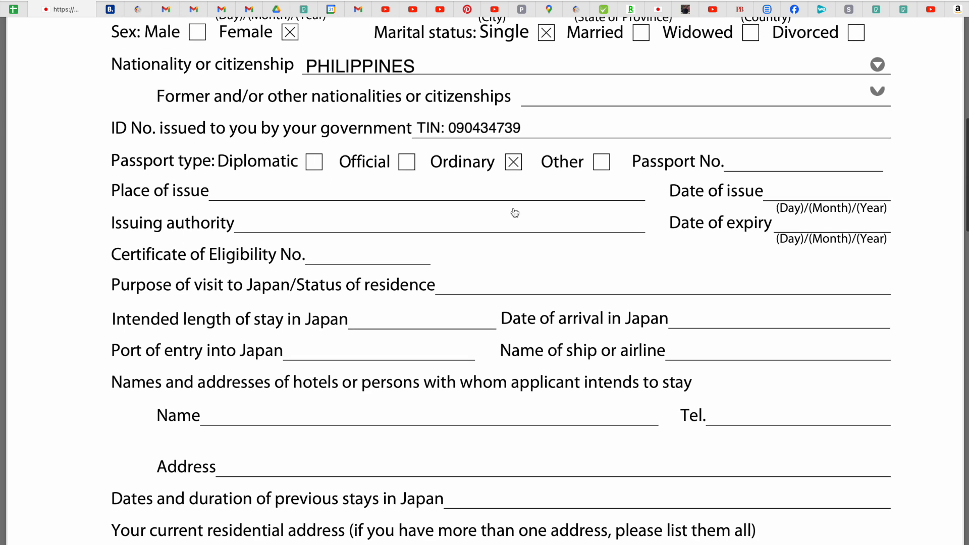
left_click(742, 162)
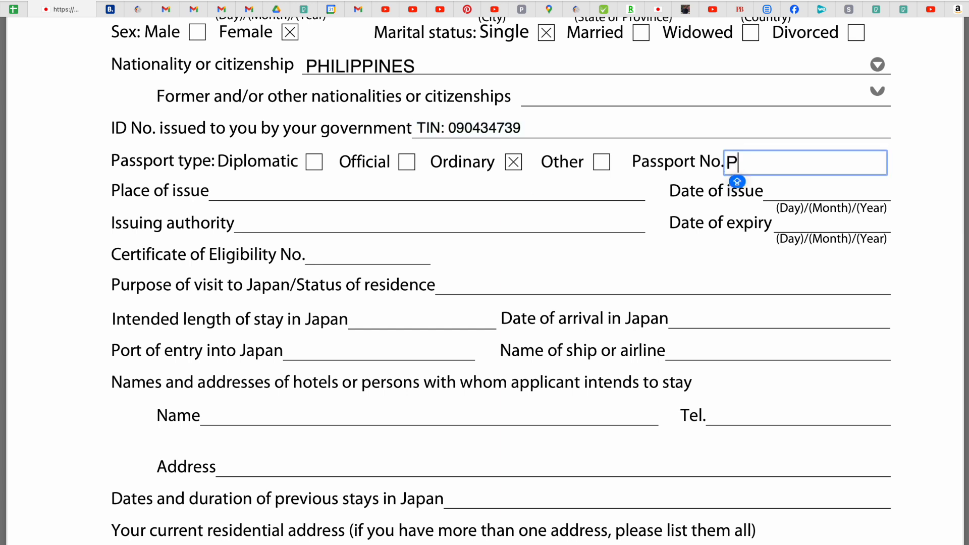
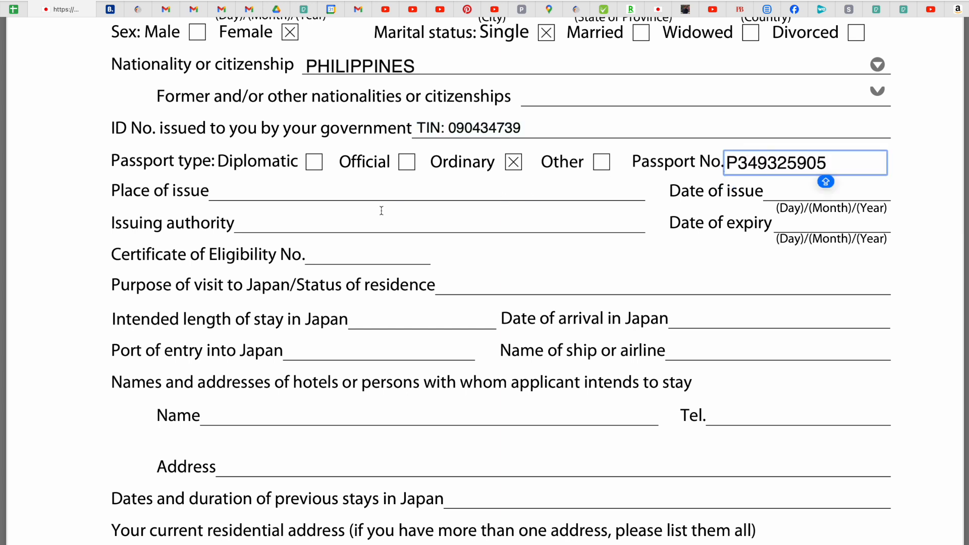
left_click(296, 191)
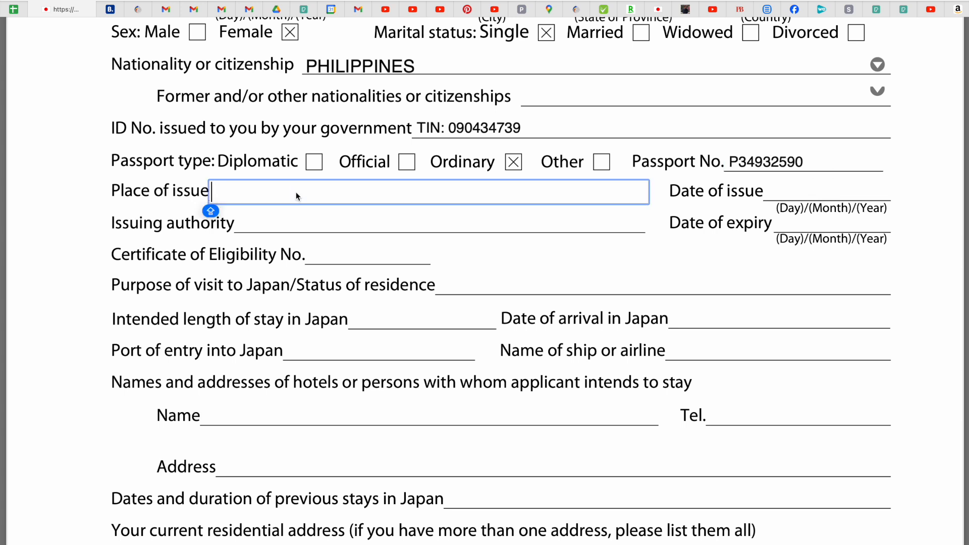
type("D")
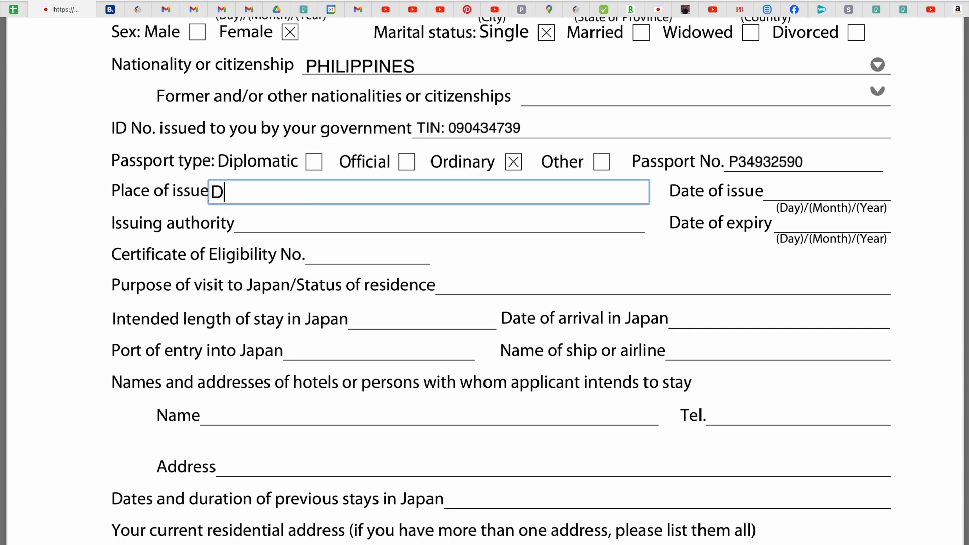
type("FA MANILA")
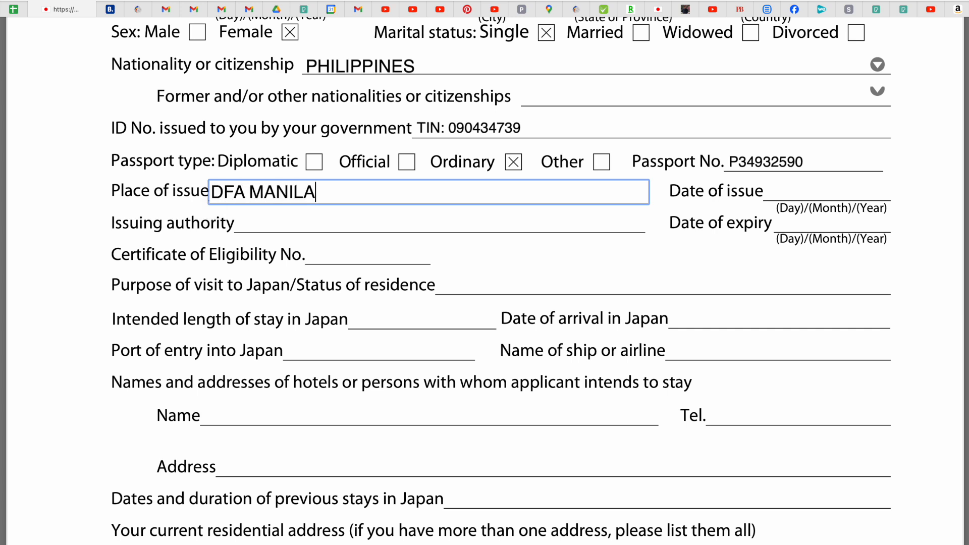
left_click(260, 222)
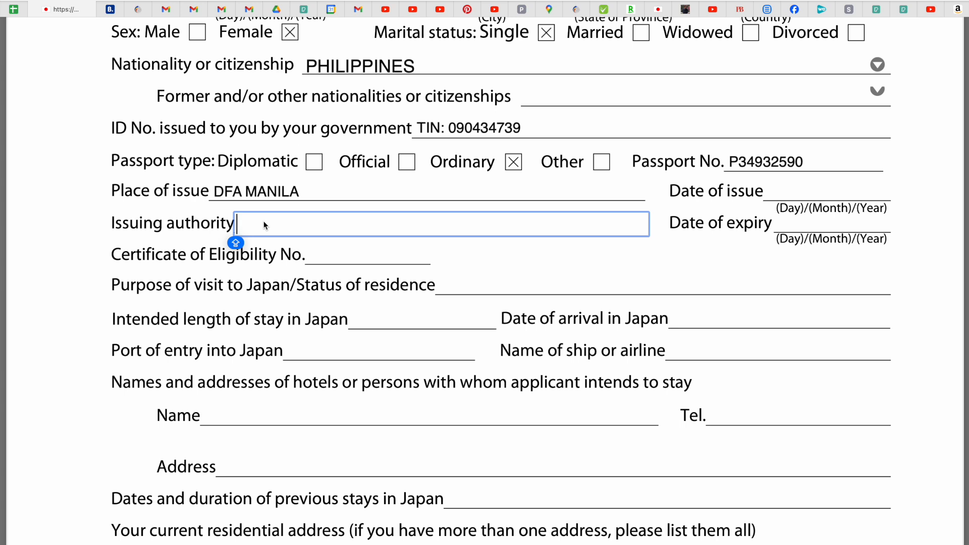
type("DFA")
Enter the passport's date of issue 21/09/2020 and expiry date 20/09/2030.
left_click(774, 192)
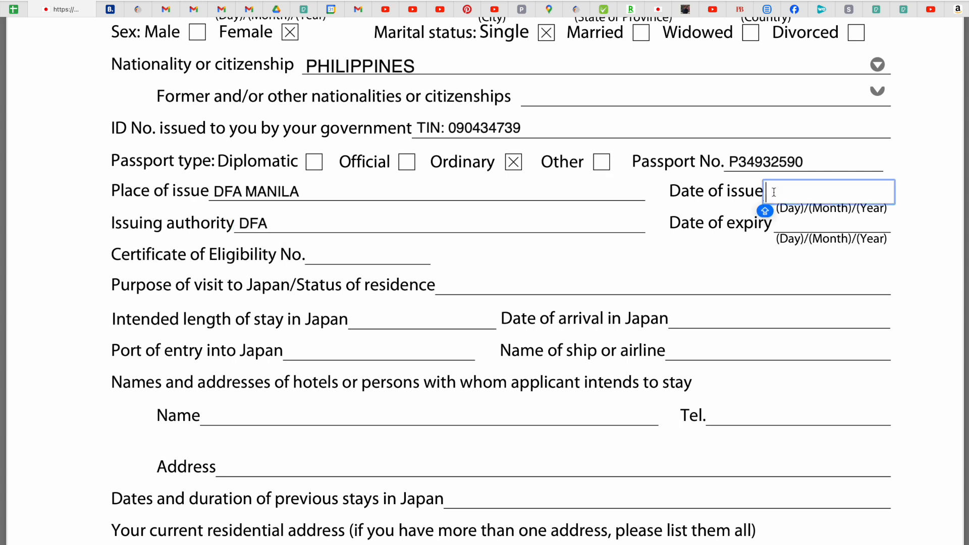
type("21")
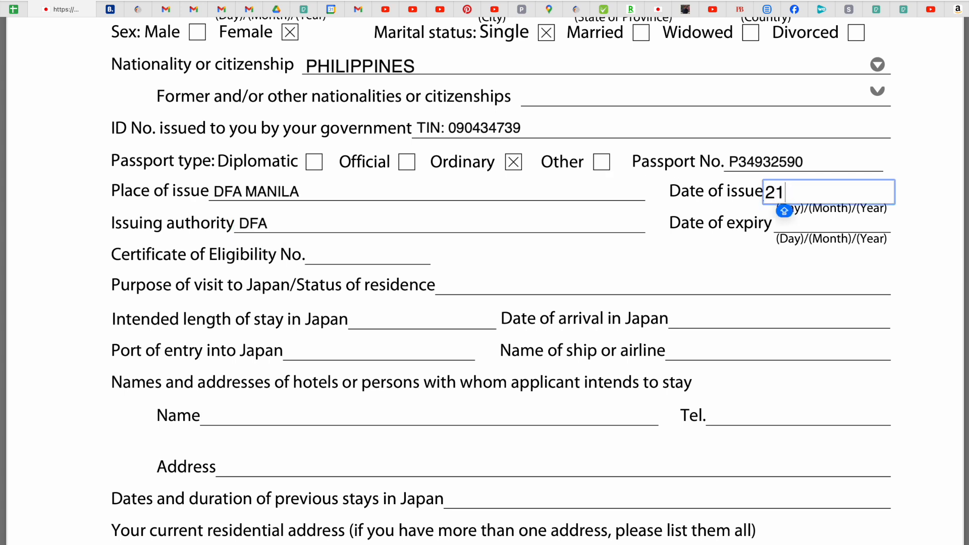
type("/09")
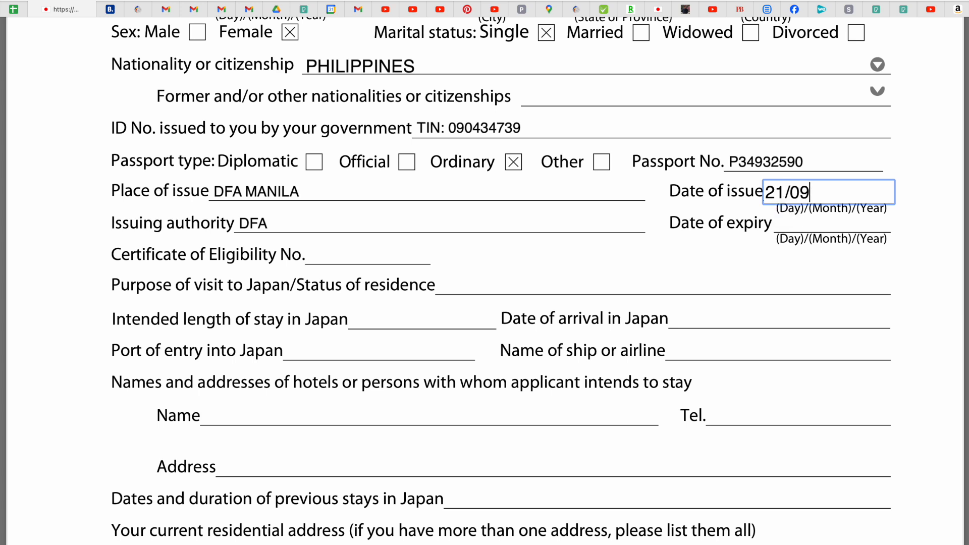
type("/2020")
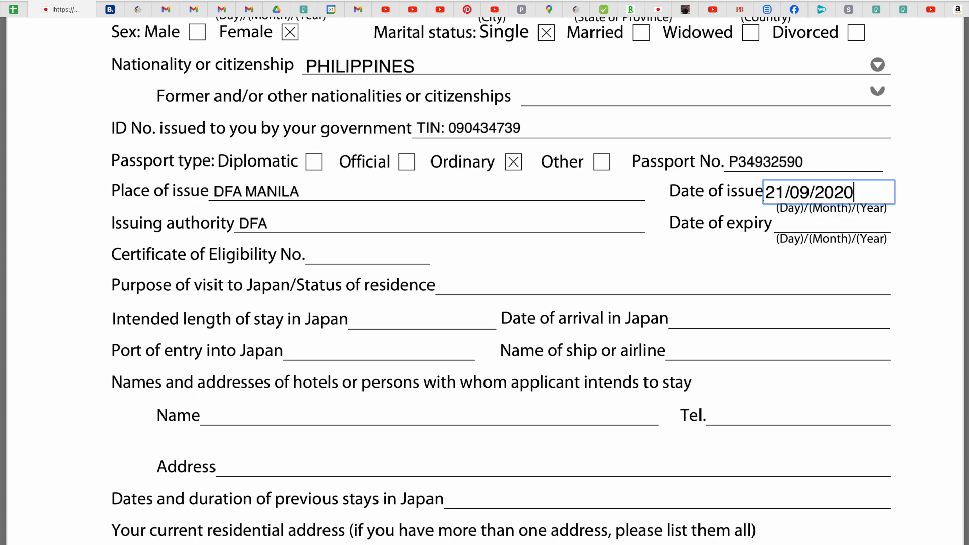
left_click(791, 225)
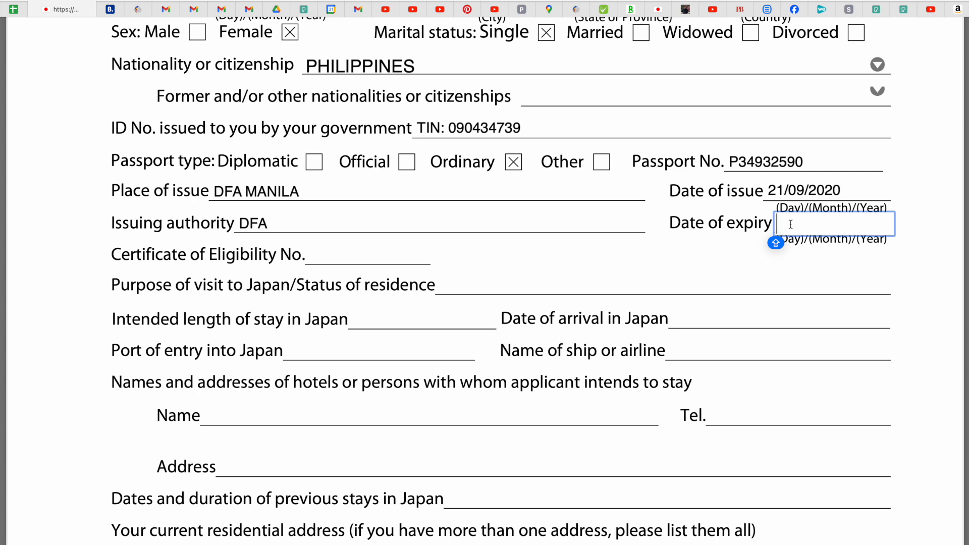
type("20/09")
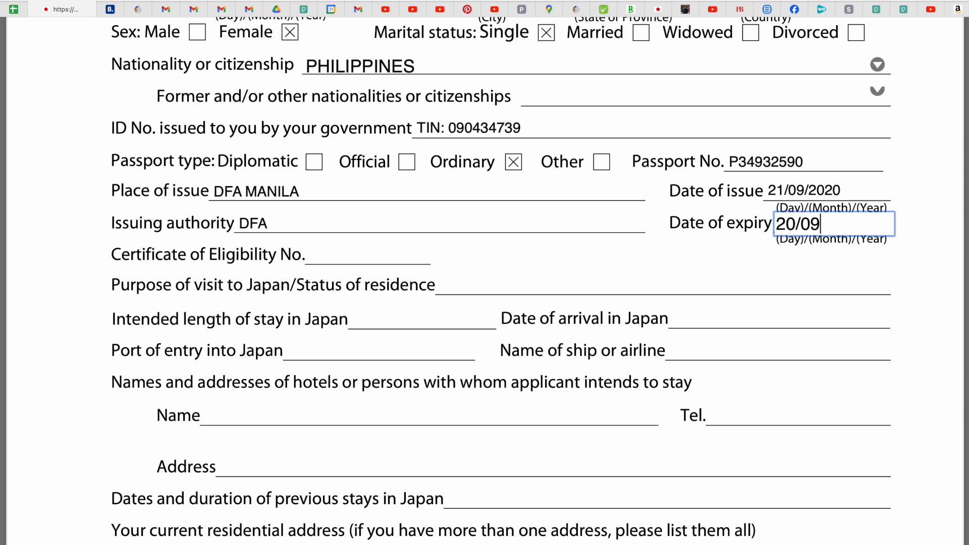
type("/2030")
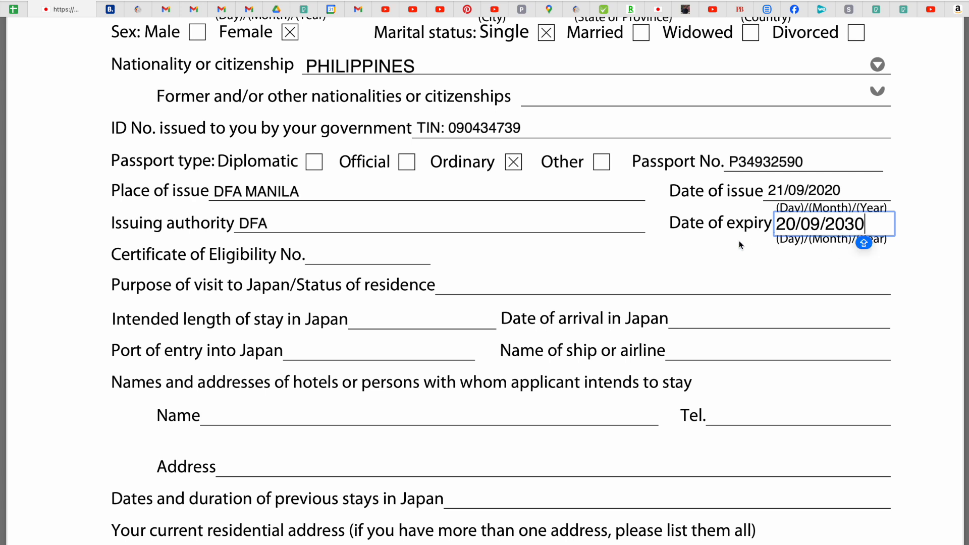
Fill the Certificate of Eligibility No. with N/A, correcting a mistyped Q.
left_click(730, 268)
key("Caps_Lock")
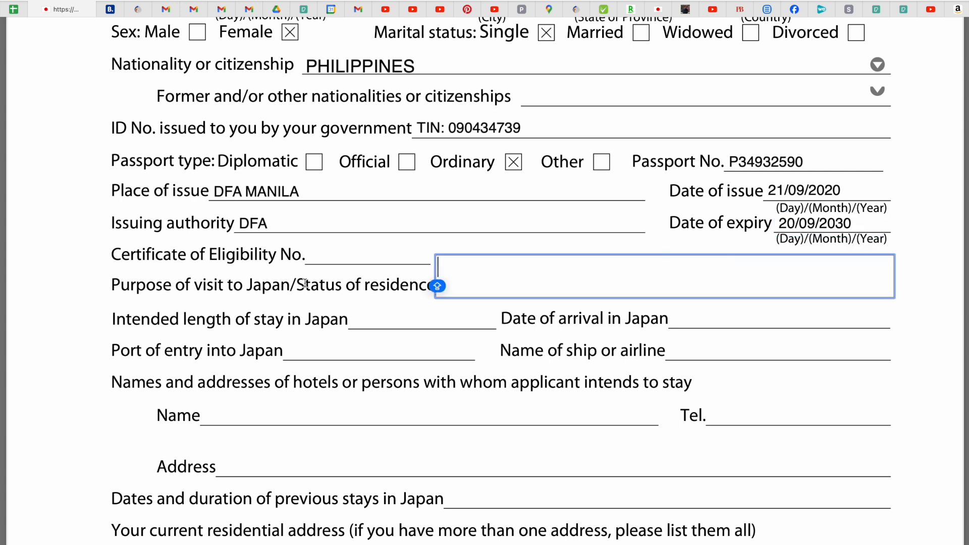
left_click(334, 264)
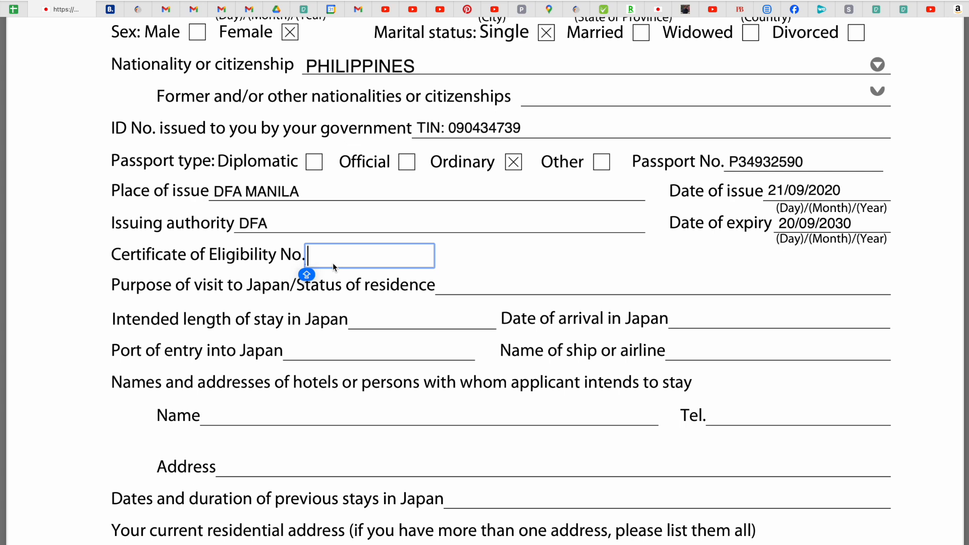
type("N/Q")
key("BackSpace")
type("A")
key("Caps_Lock")
left_click(169, 294)
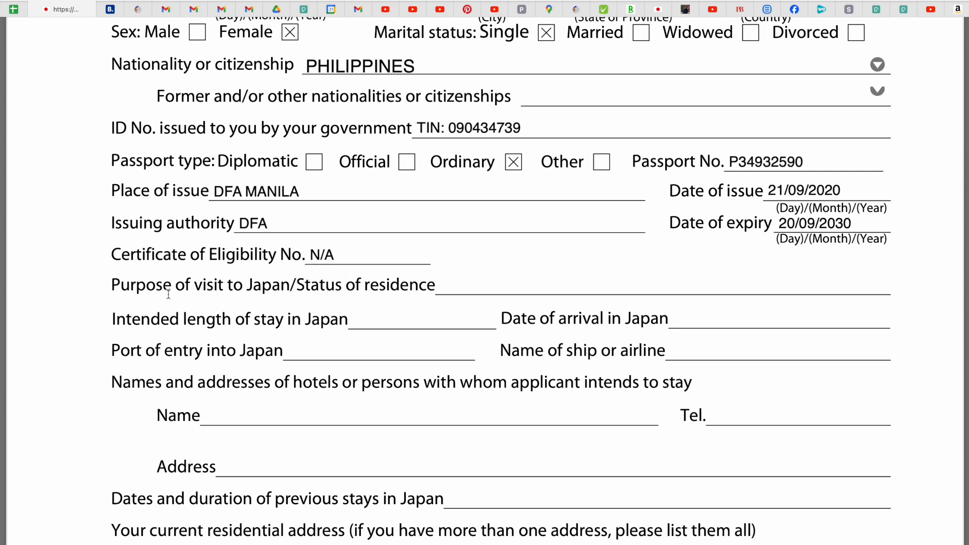
scroll(169, 295, "down", 3)
left_click(476, 207)
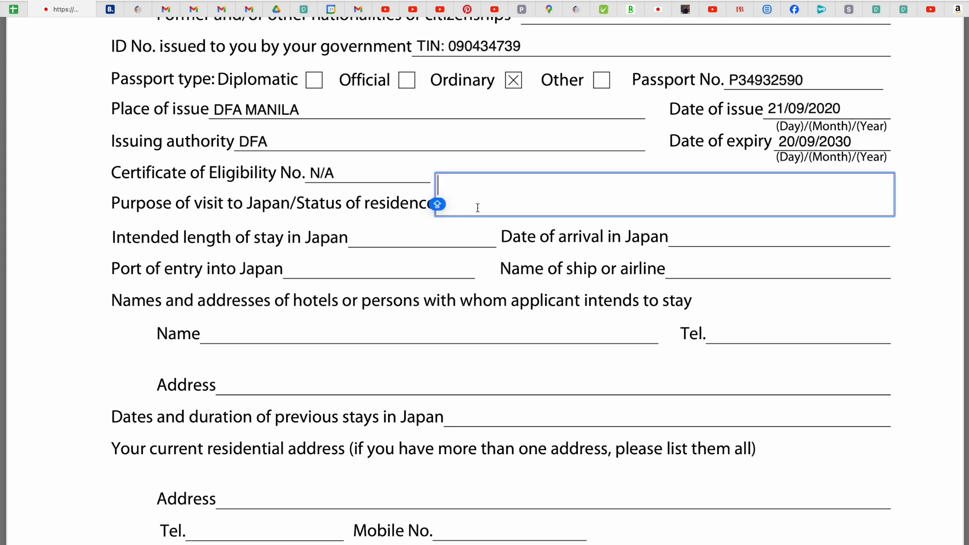
Enter TOURISM as purpose of visit and 5 DAYS as intended length of stay.
type("TOURISM")
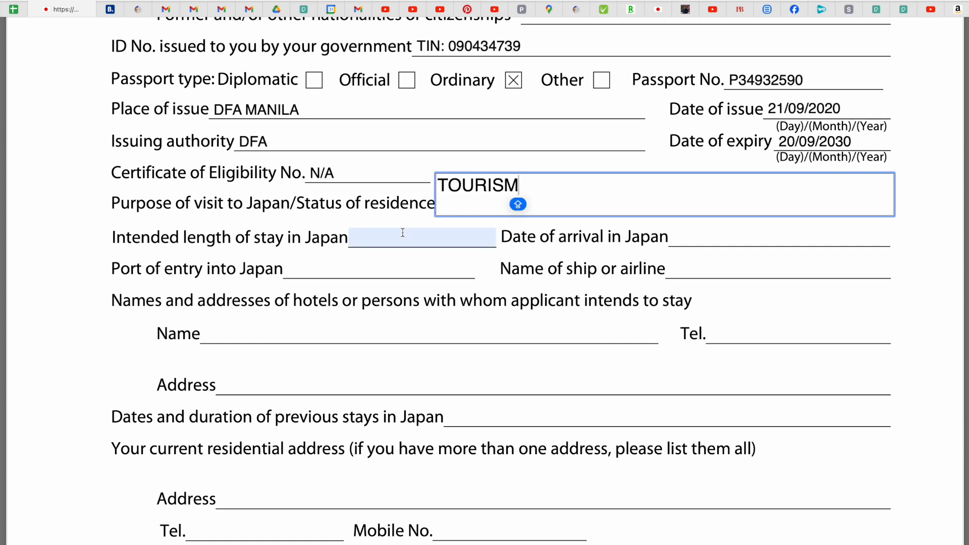
left_click(72, 214)
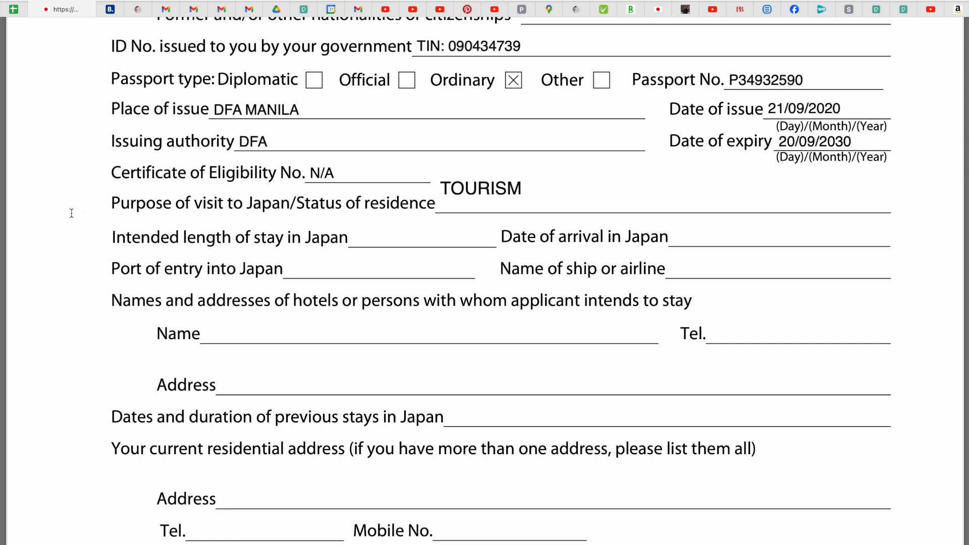
left_click(384, 244)
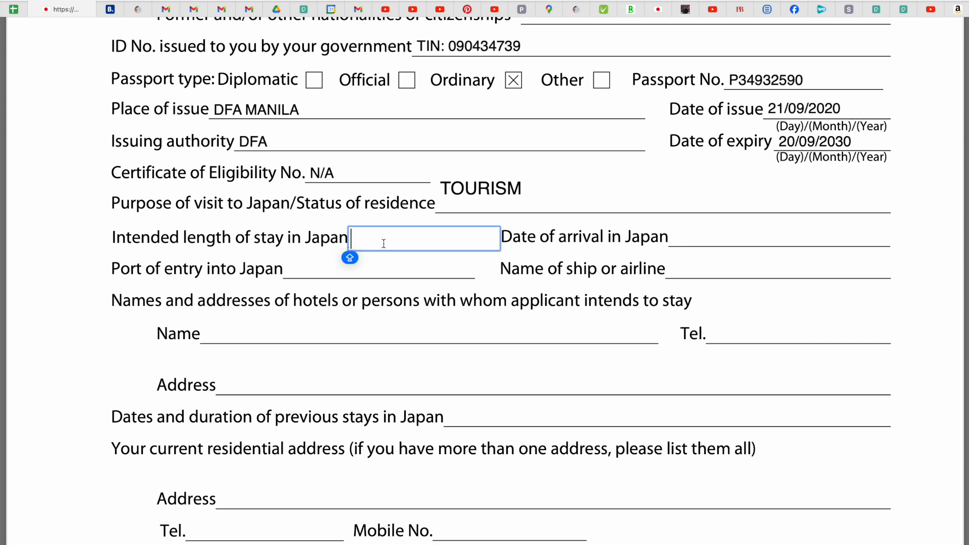
type("5")
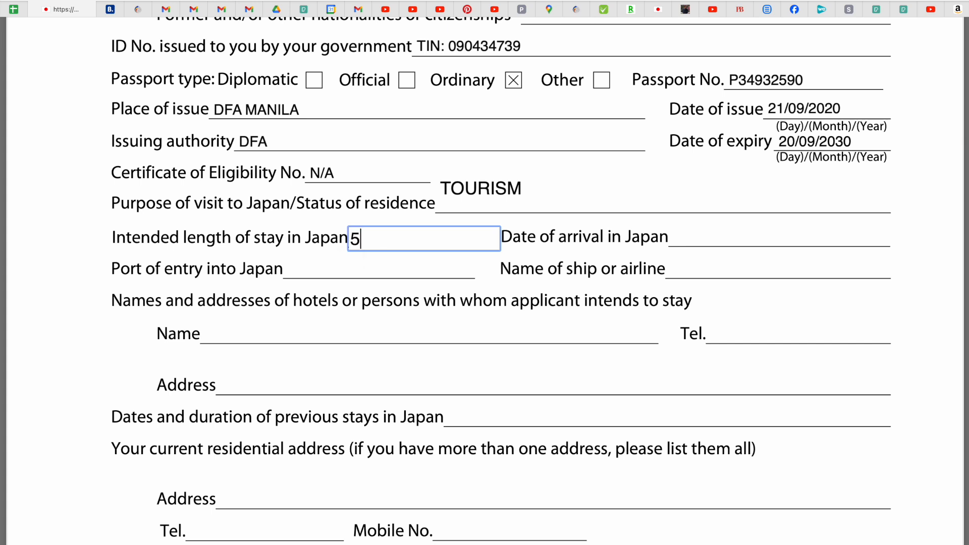
type(" DAYS")
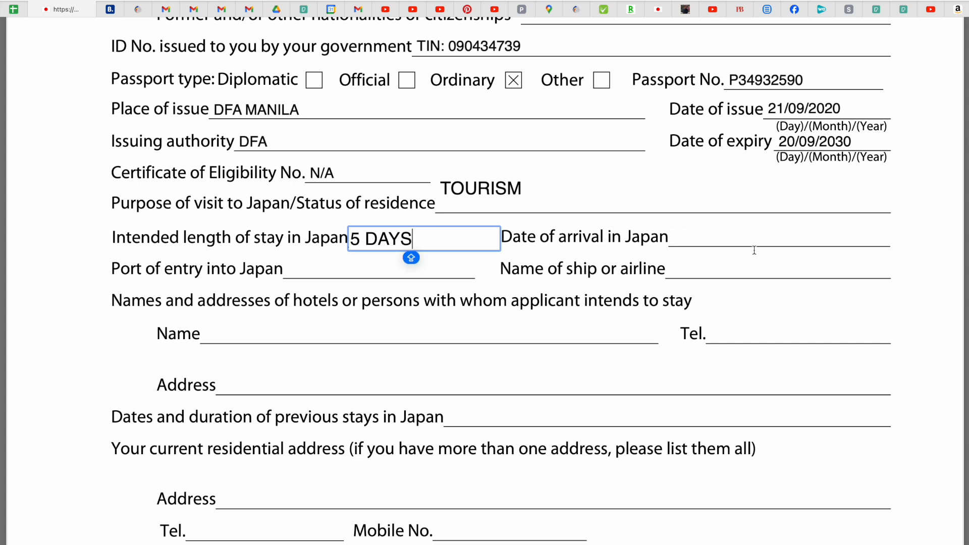
left_click(726, 240)
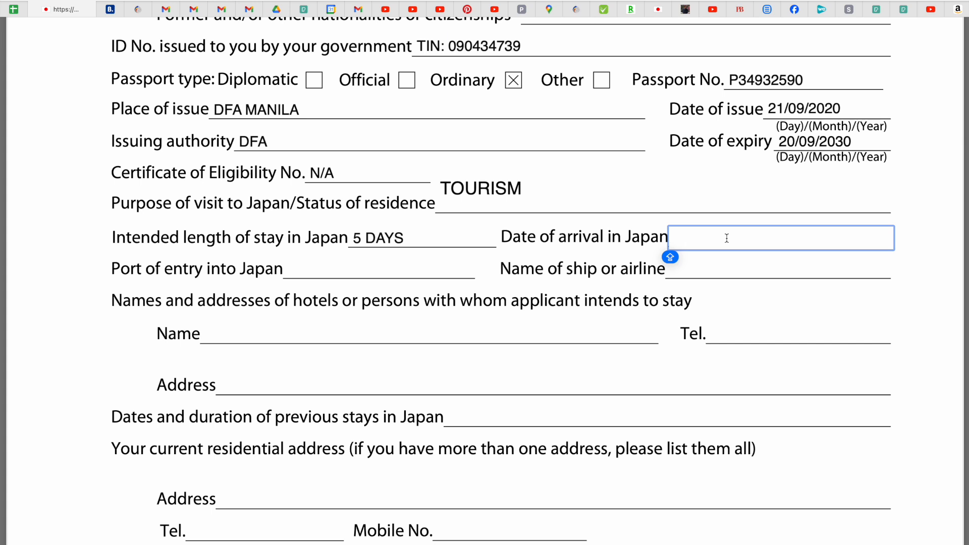
Enter arrival 22-SEP-2024, port of entry HANEDA AIRPORT and airline ALL NIPPON AIRWAYS.
type("22")
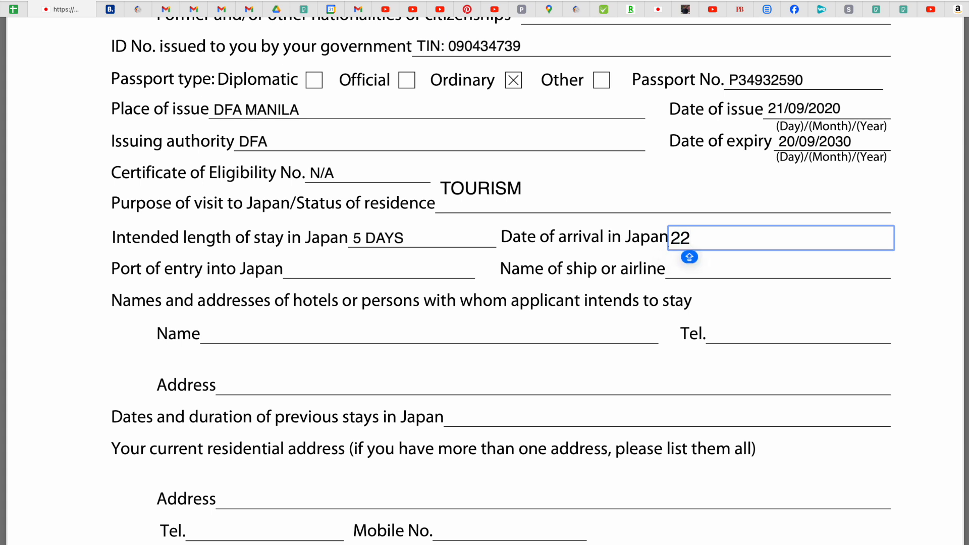
type("-SEP")
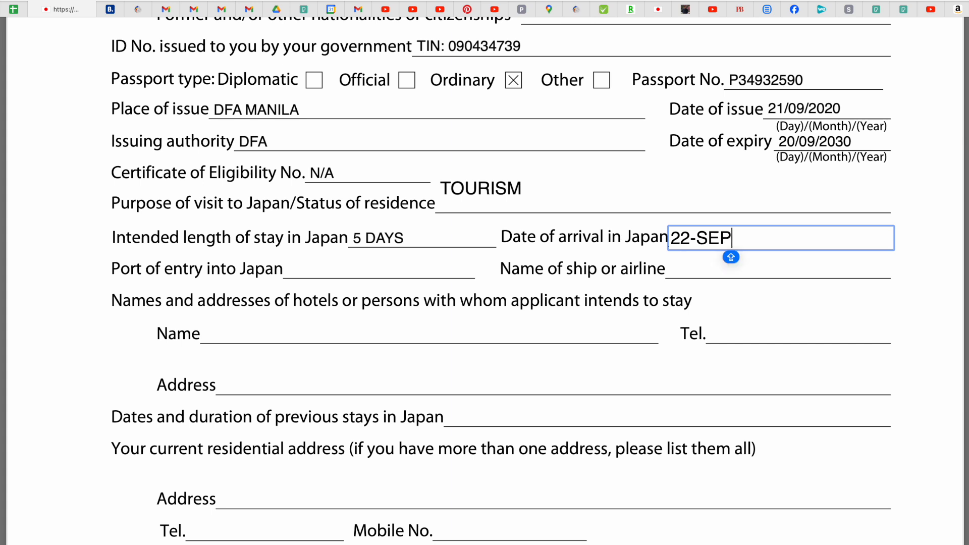
type("-2024")
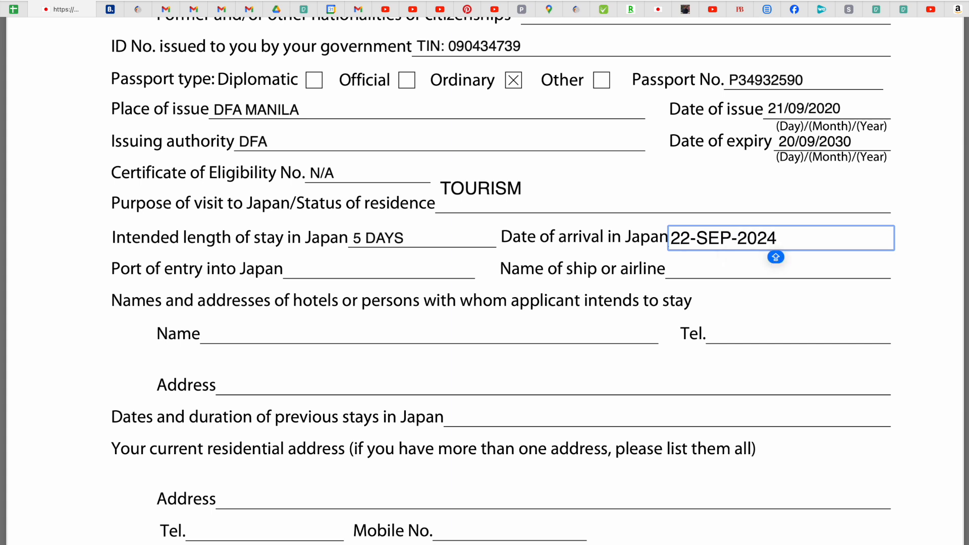
left_click(693, 272)
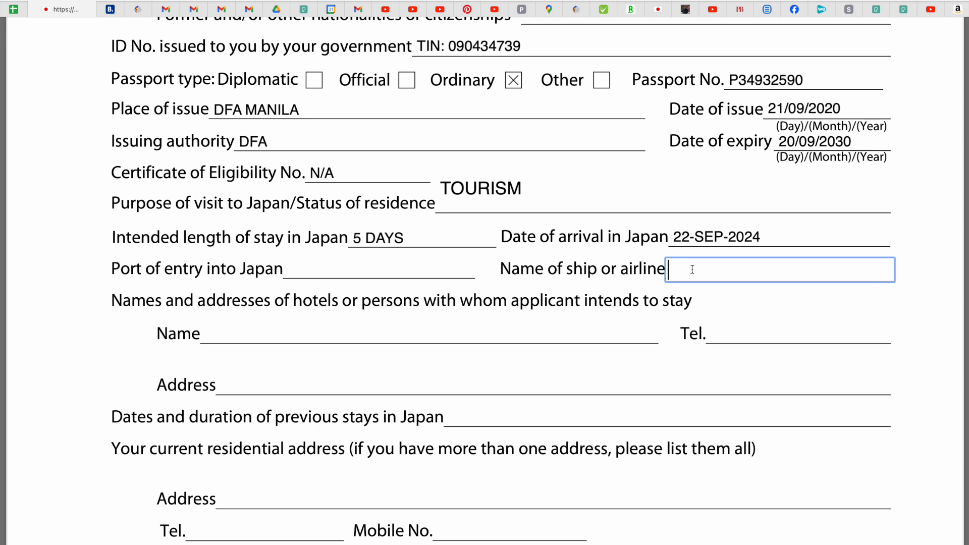
left_click(309, 272)
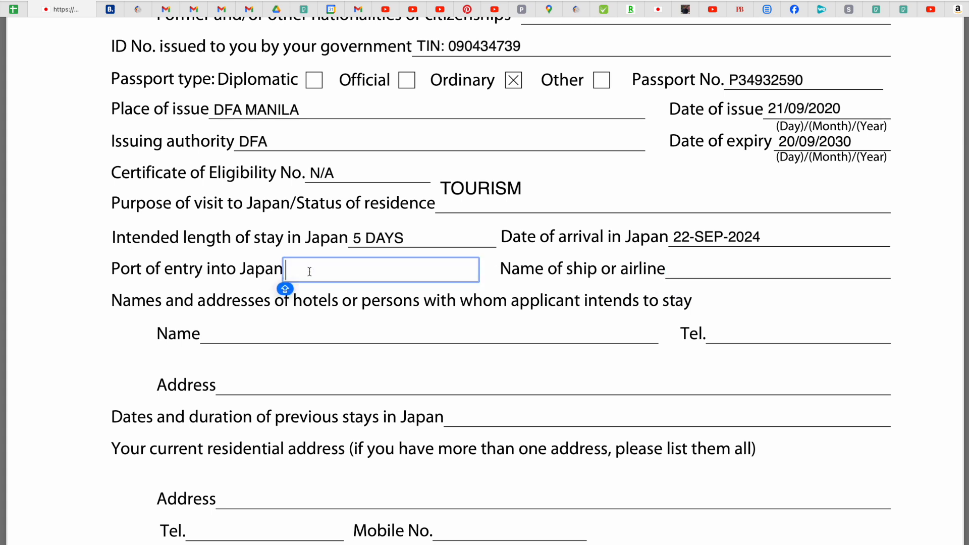
type("HANE")
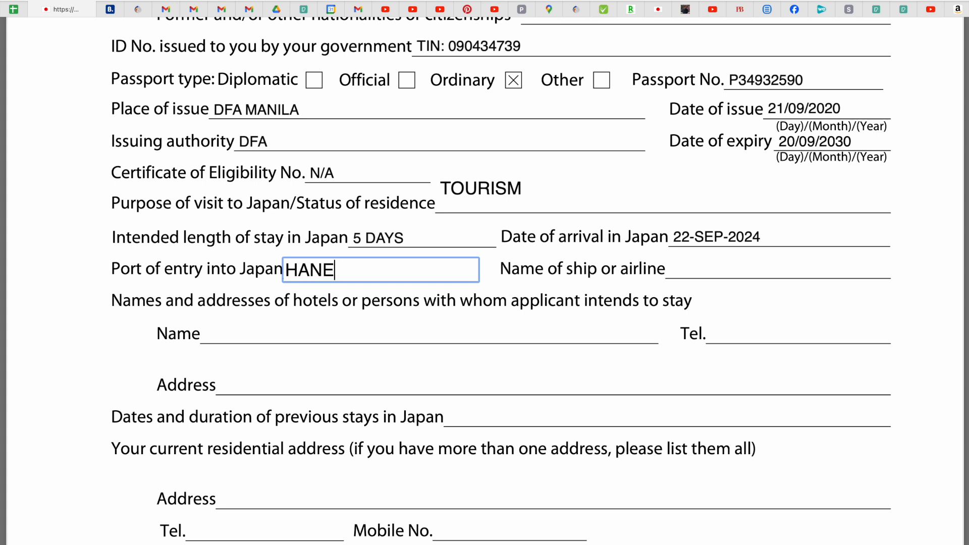
type("DA AIR")
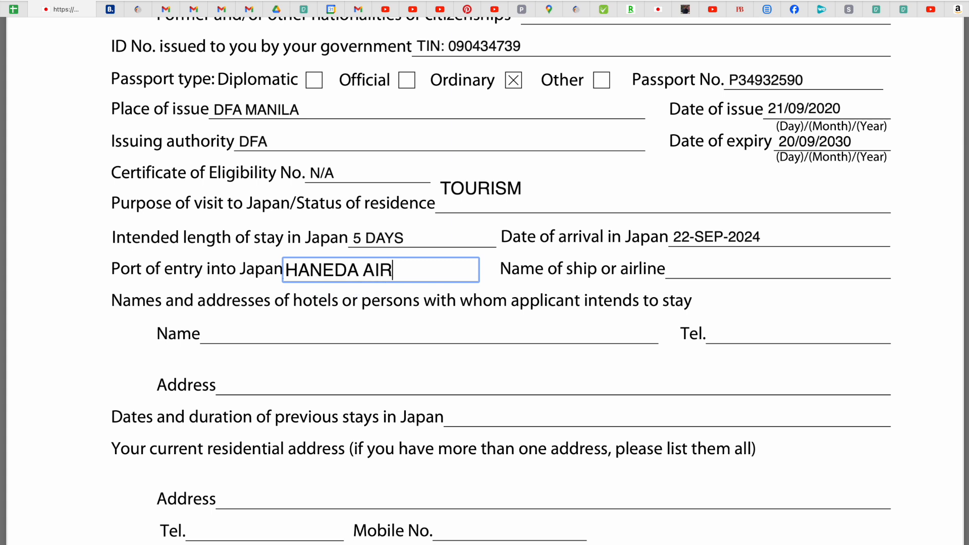
type("PORT")
key("Tab")
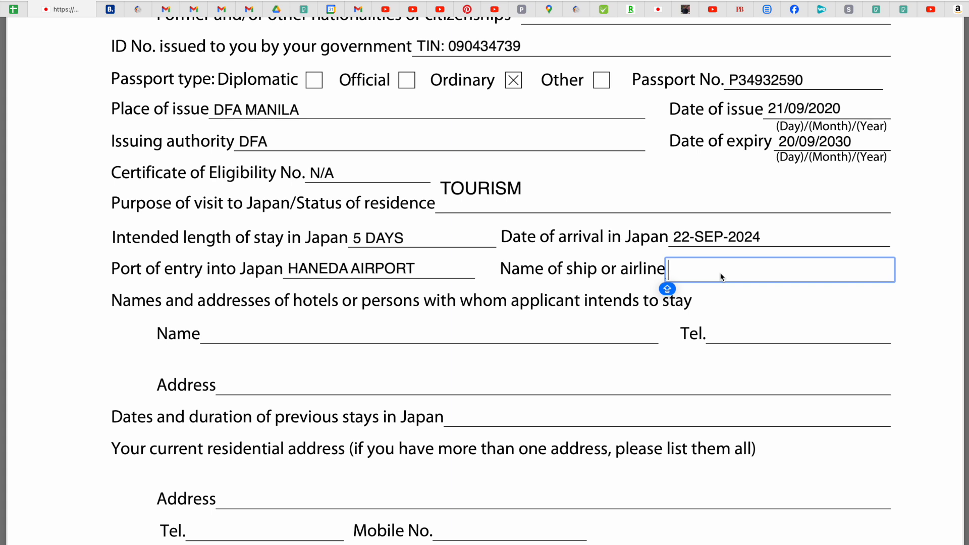
type("ALL NIPPON AIRWAYS")
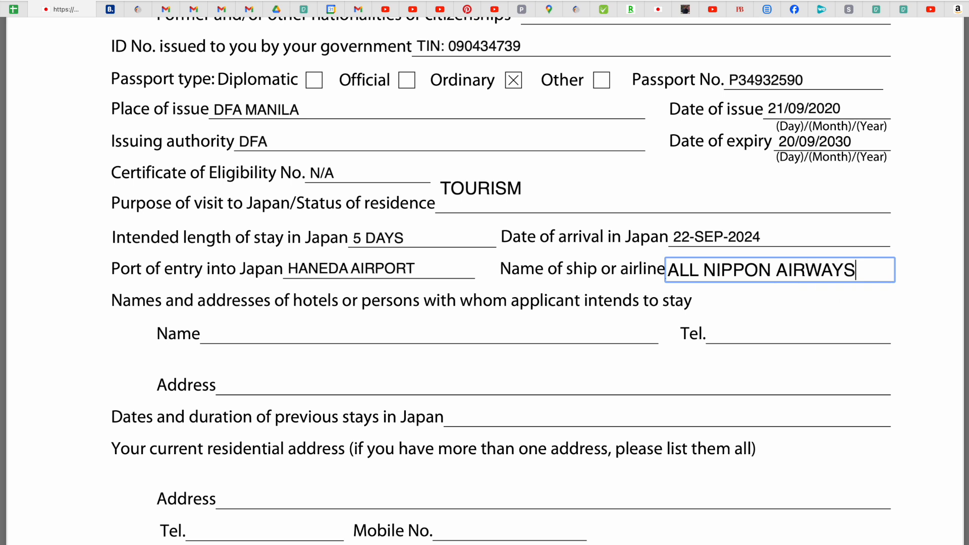
left_click(420, 310)
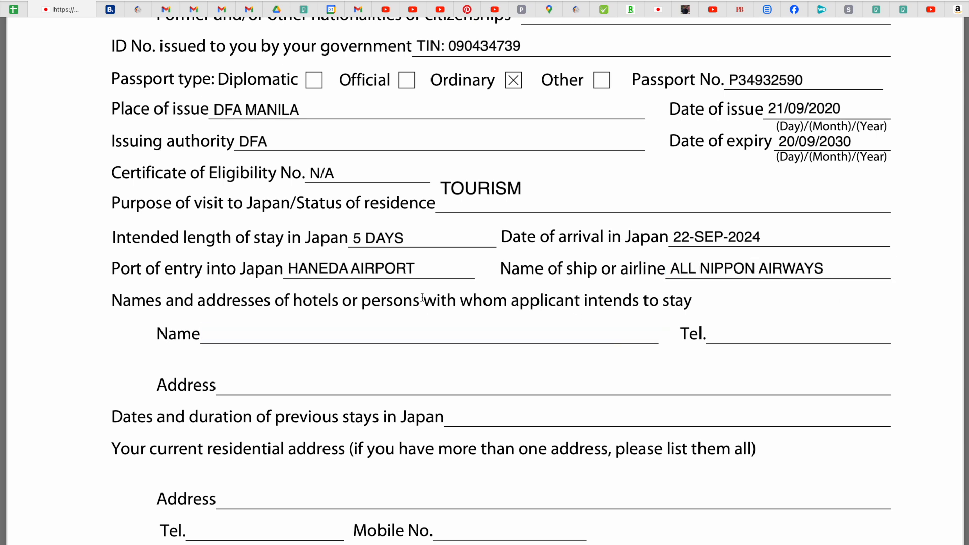
scroll(422, 303, "down", 3)
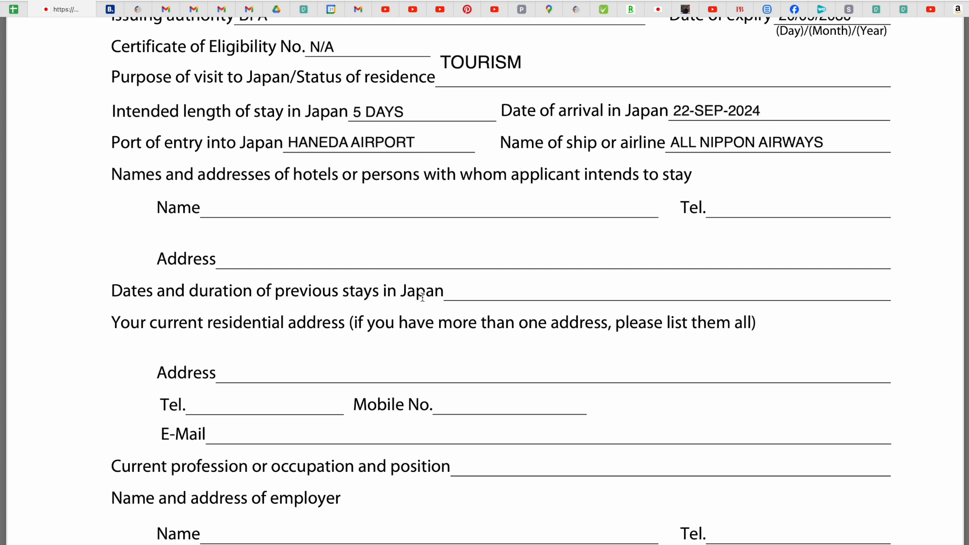
left_click(246, 208)
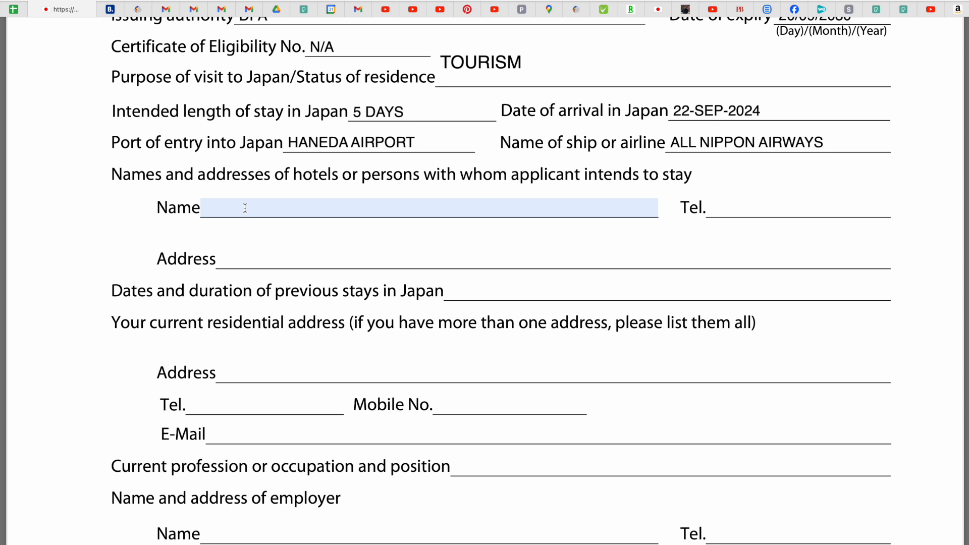
left_click(216, 208)
key("Caps_Lock")
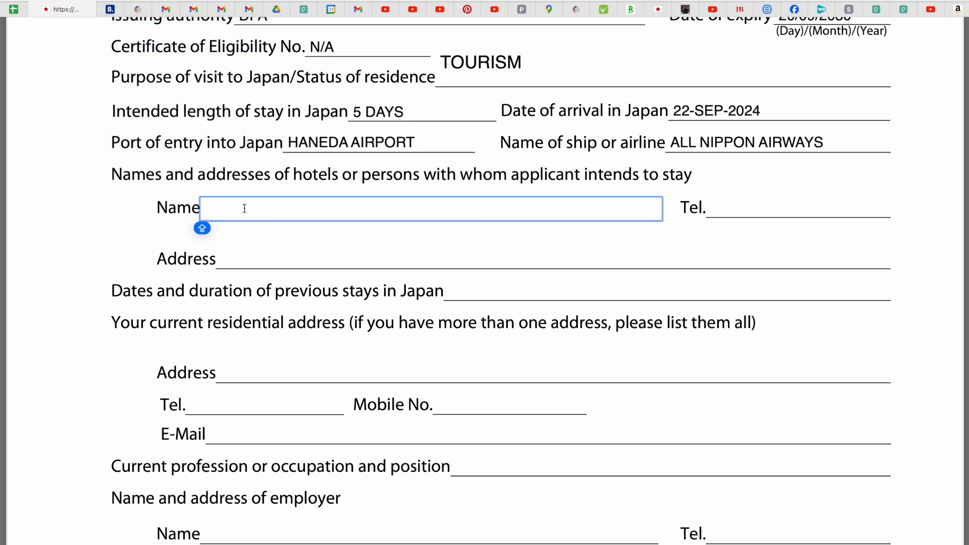
left_click(112, 9)
Change the Booking.com destination from Hanoi to JAPAN.
left_click(261, 227)
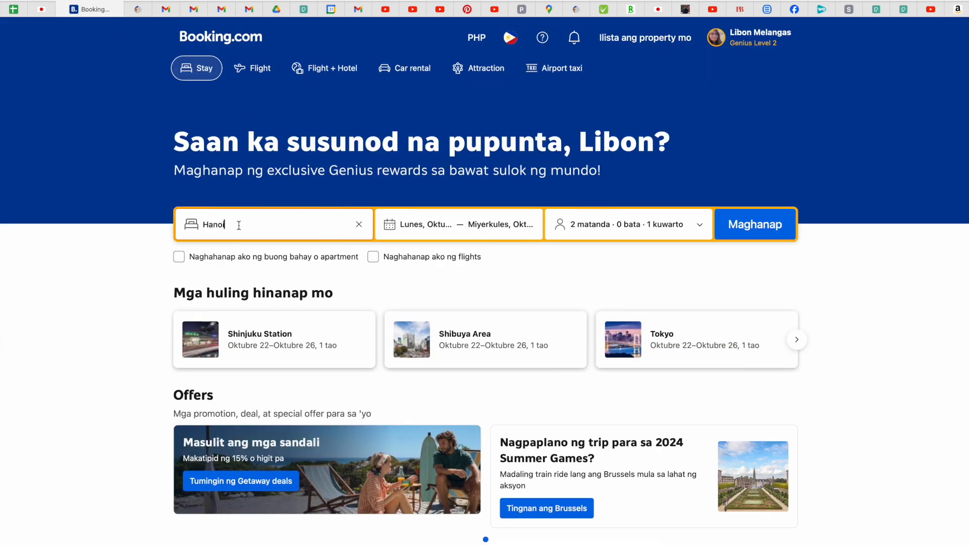
key("BackSpace")
key("BackSpace")
key("BackSpace")
key("BackSpace")
key("BackSpace")
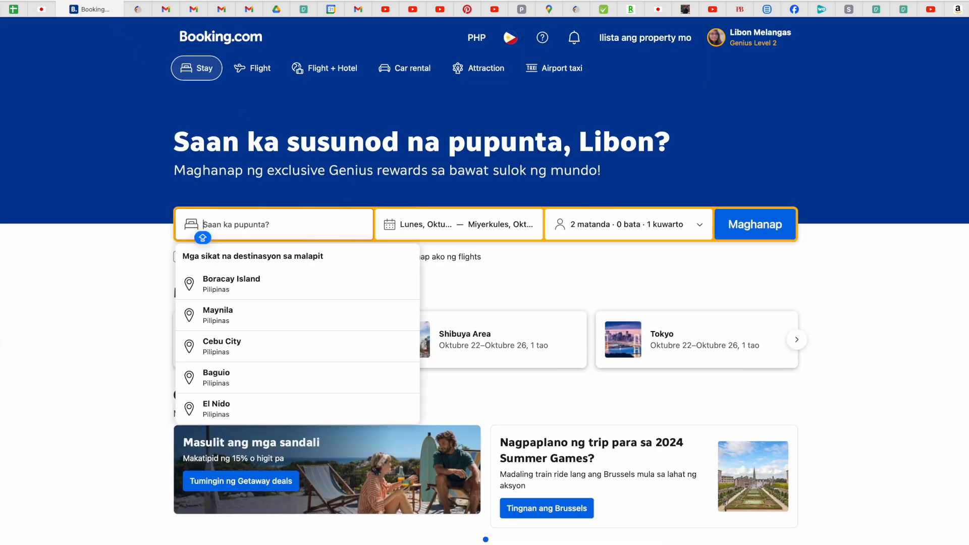
type("JAPAN")
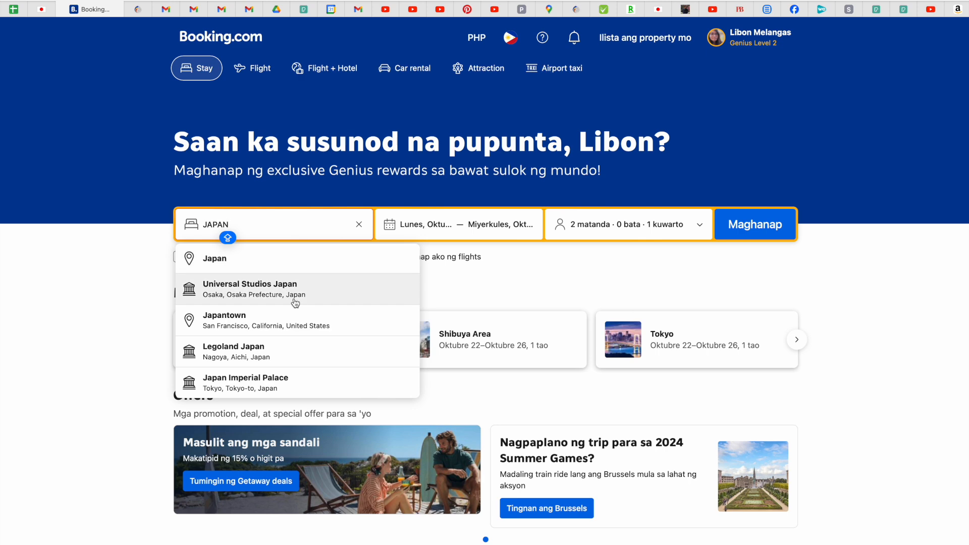
Pick 22–26 September 2024 as stay dates and run the search.
left_click(498, 231)
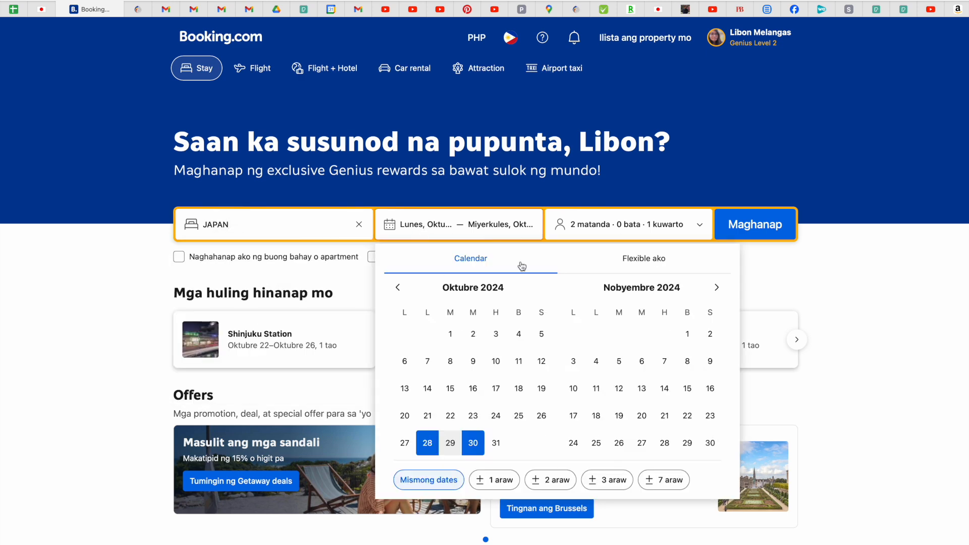
left_click(399, 288)
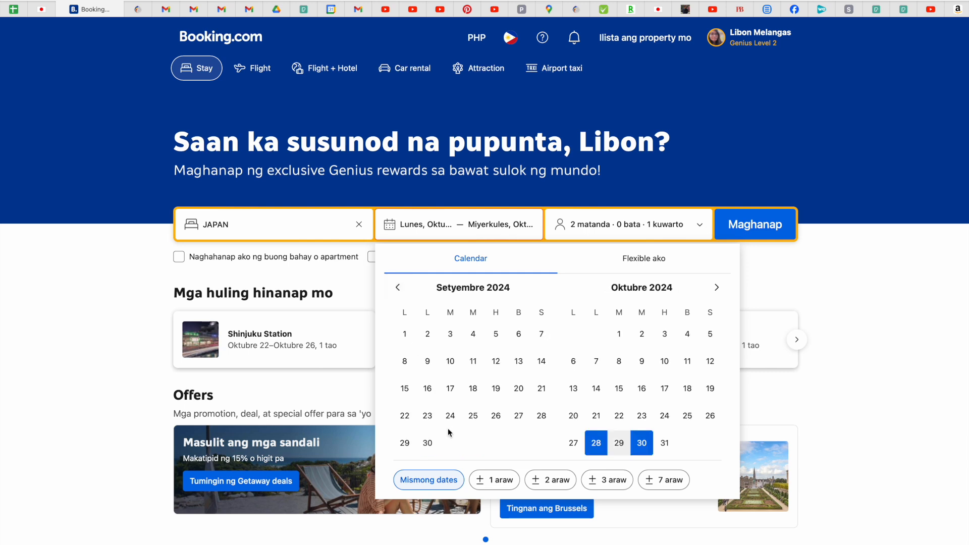
left_click(405, 417)
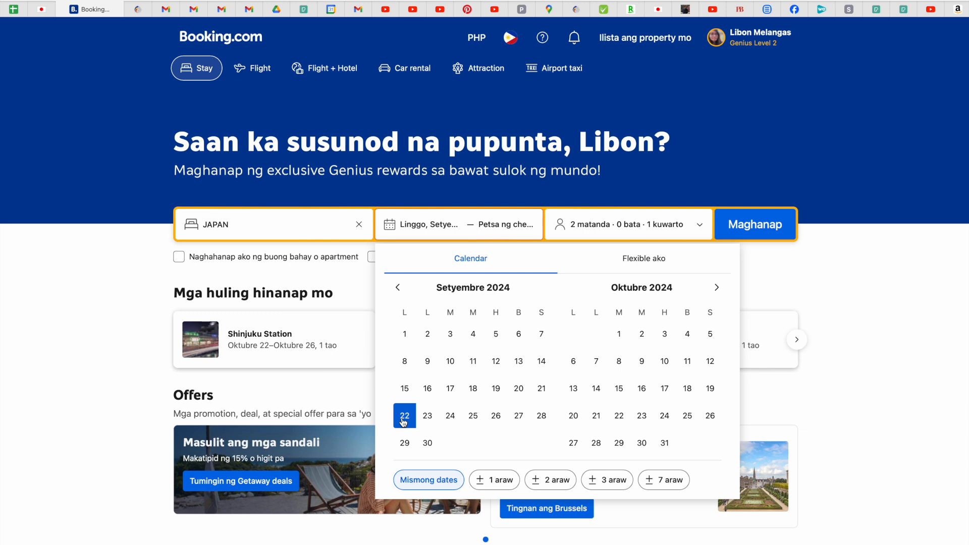
left_click(502, 420)
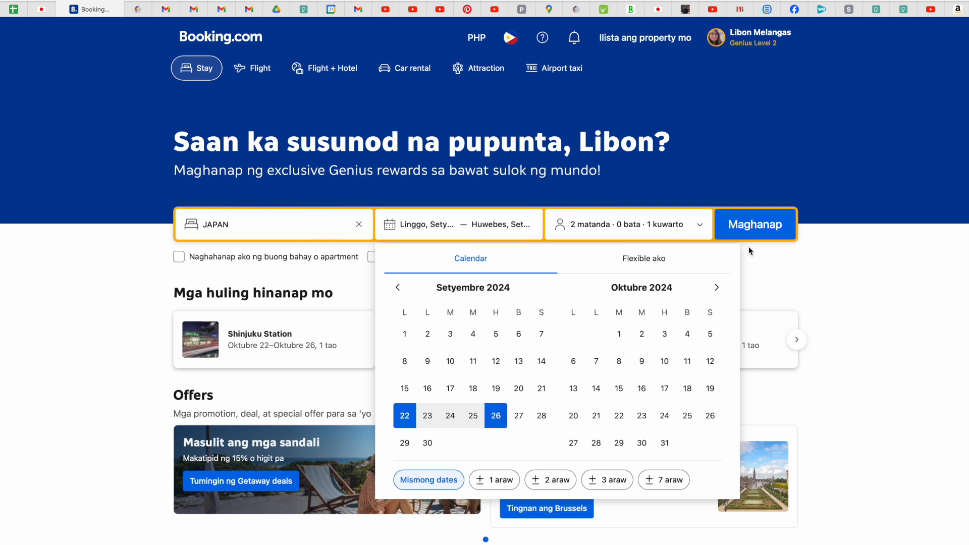
left_click(784, 227)
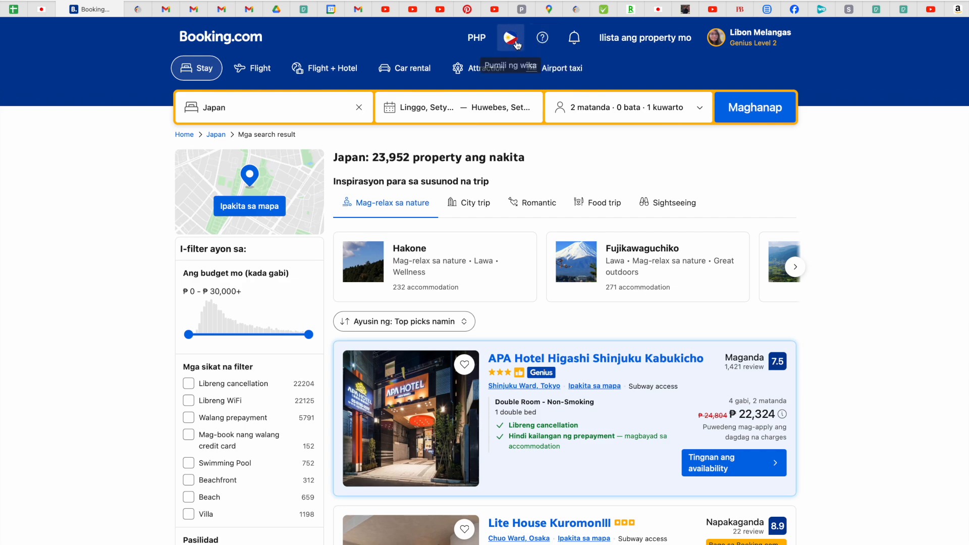
Switch Booking.com to English (UK) and take the APA Hotel Higashi Shinjuku Kabukicho name.
left_click(517, 45)
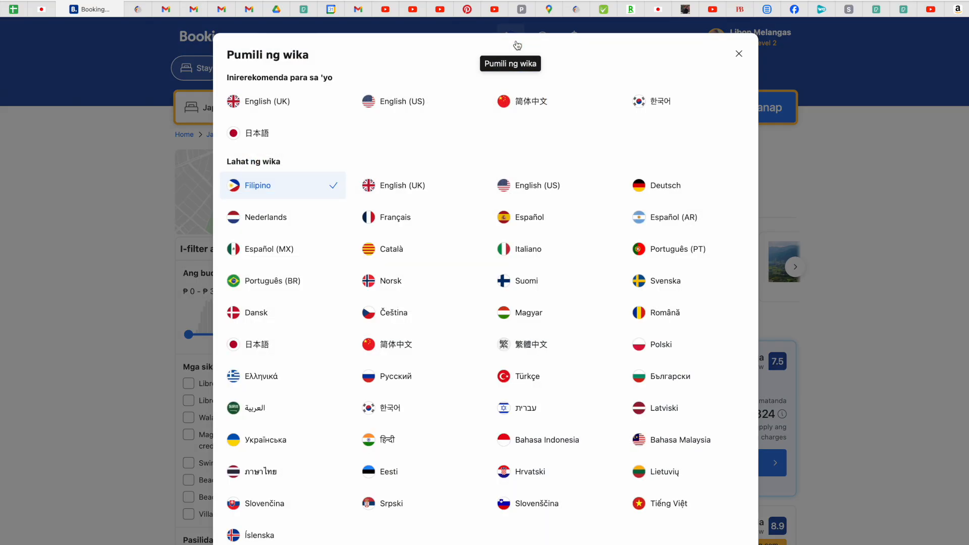
left_click(418, 195)
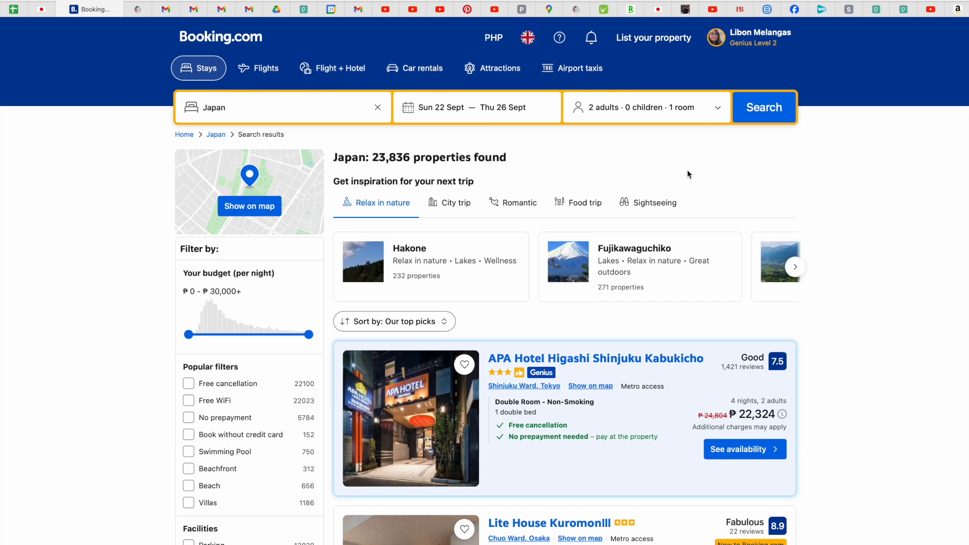
scroll(688, 174, "down", 3)
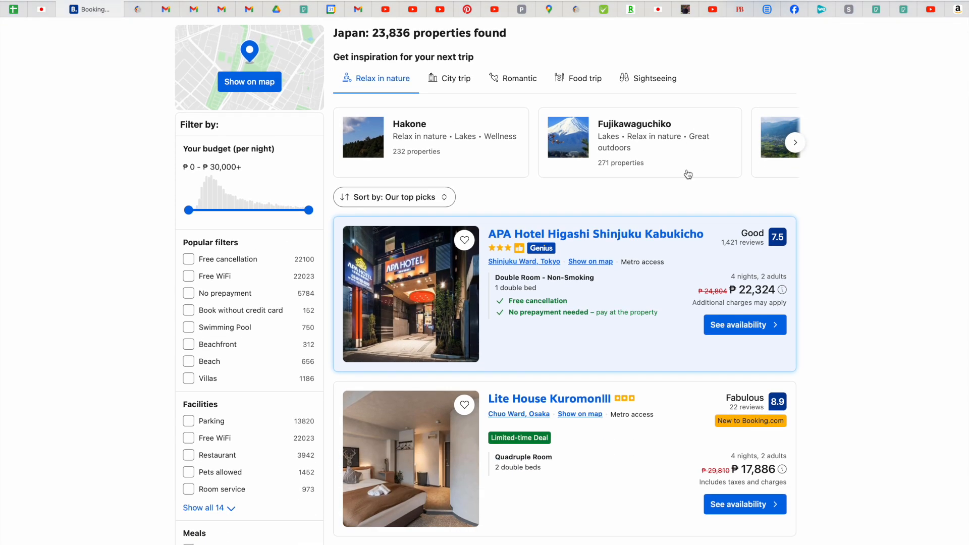
scroll(688, 174, "down", 2)
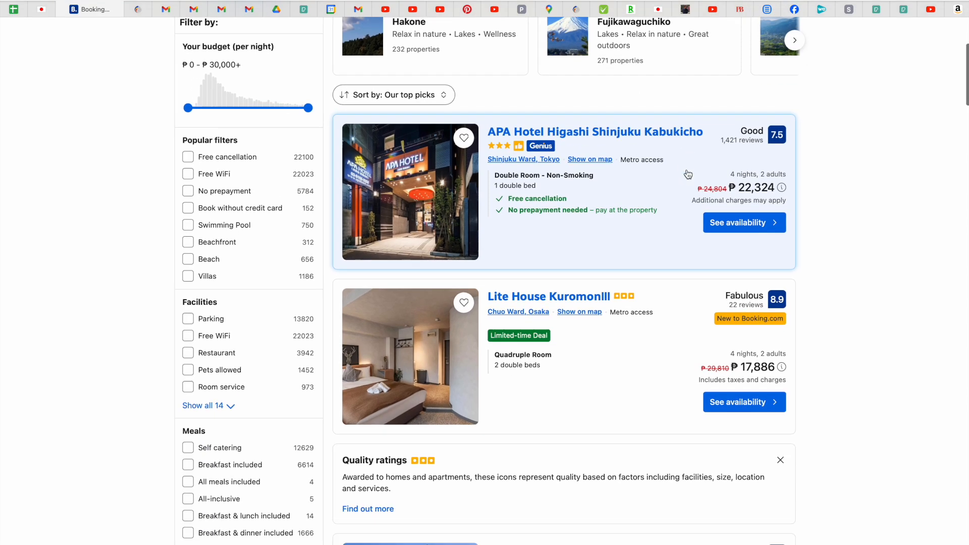
left_click(620, 135)
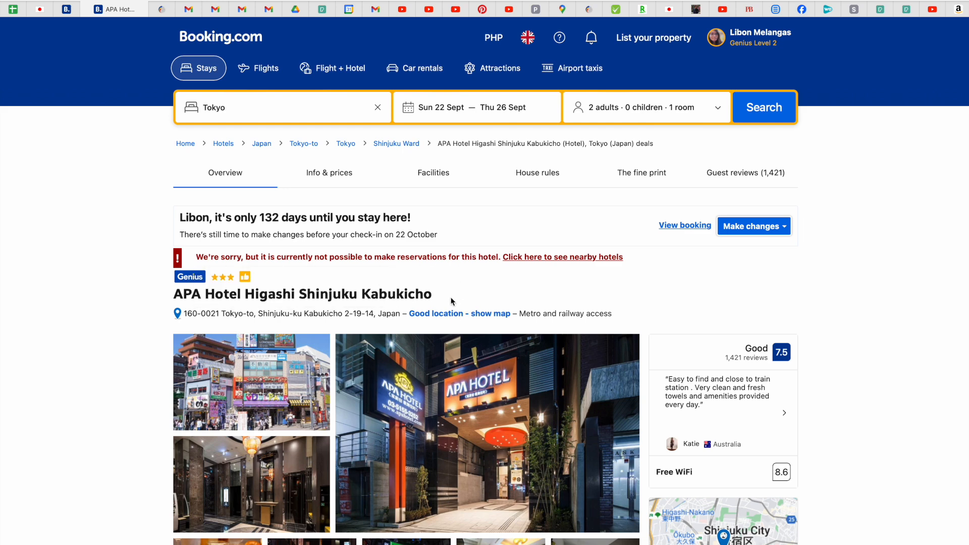
left_click_drag(440, 298, 175, 295)
key("ctrl+c")
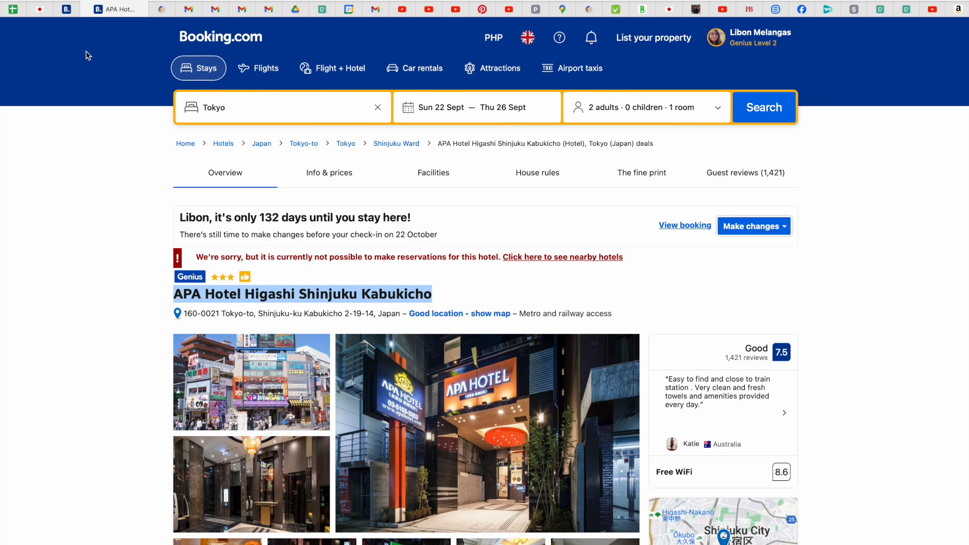
left_click(43, 9)
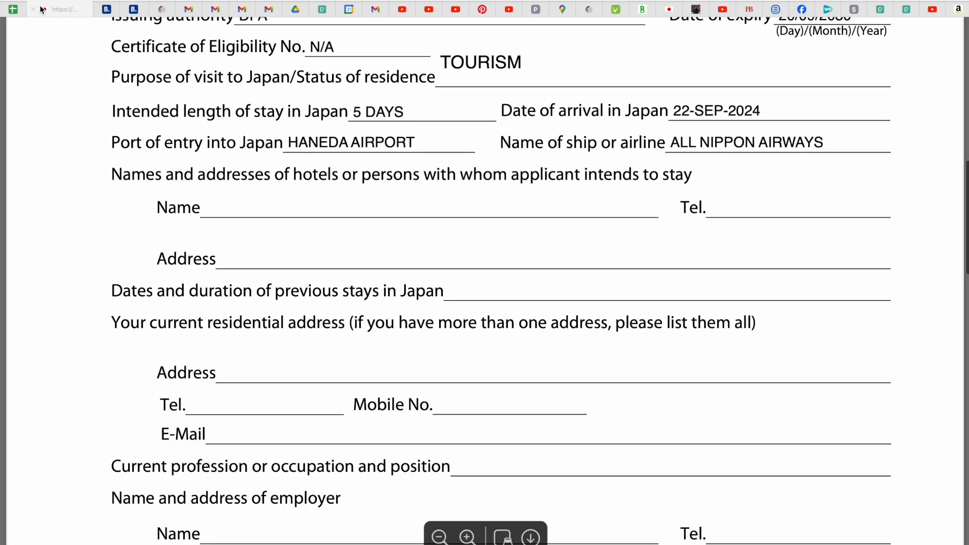
Paste APA Hotel Higashi Shinjuku Kabukicho as the hotel name, then reopen its Booking.com page.
left_click(304, 207)
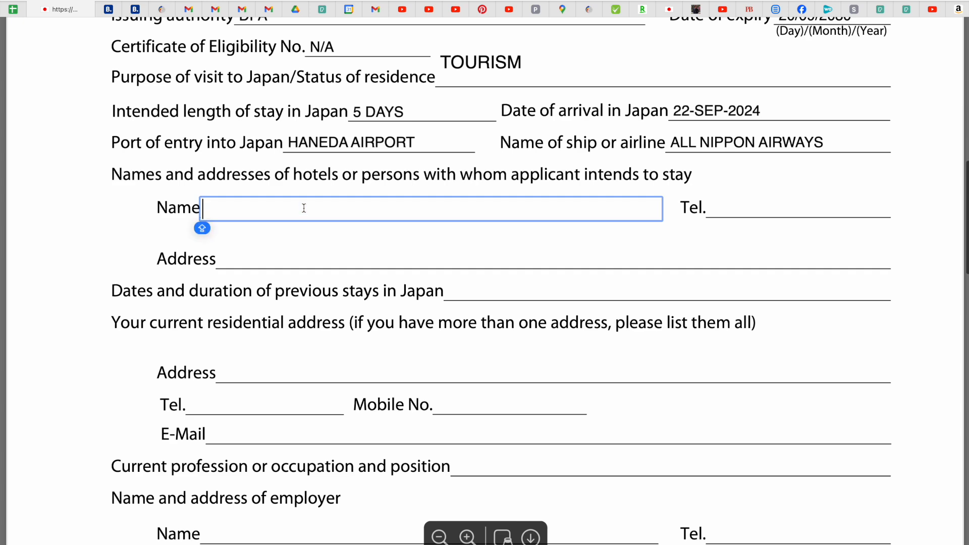
key("ctrl+v")
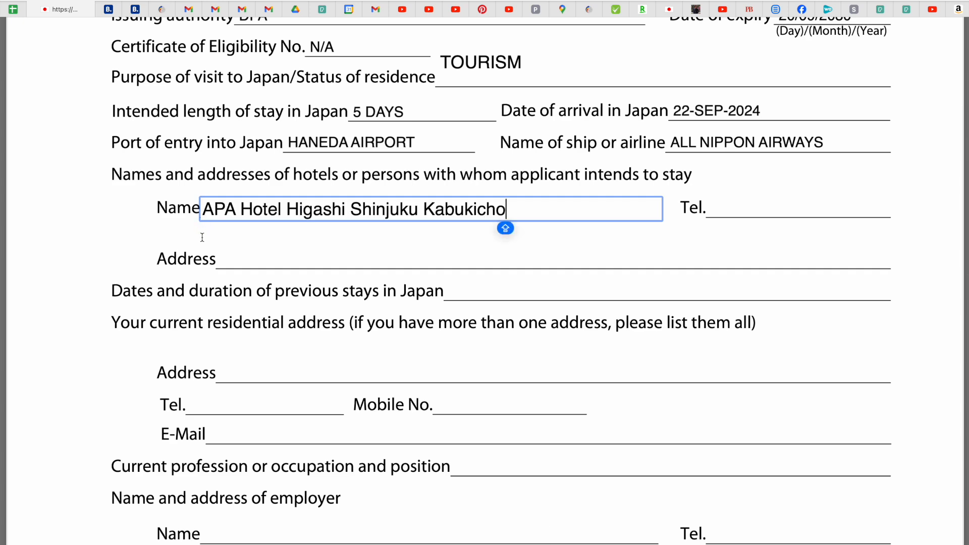
left_click(223, 258)
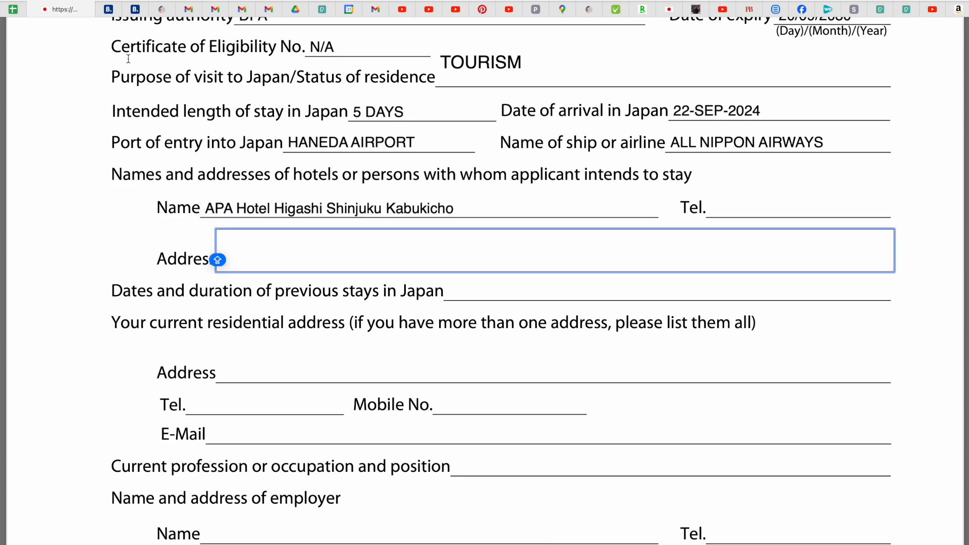
left_click(108, 9)
left_click(139, 12)
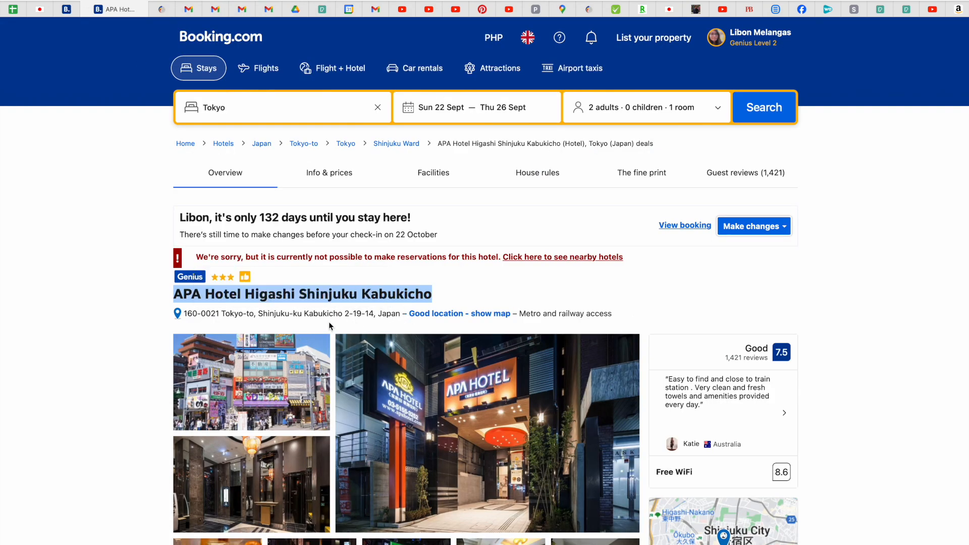
Copy the hotel address 160-0021 Tokyo-to, Shinjuku-ku Kabukicho 2-19-14, Japan into the Address line.
left_click(400, 314)
left_click_drag(400, 314, 184, 313)
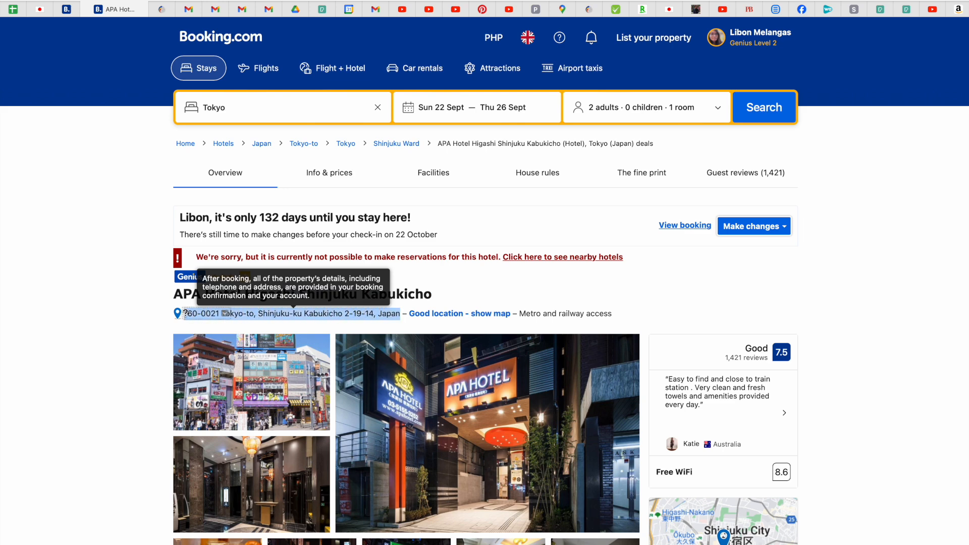
key("super+c")
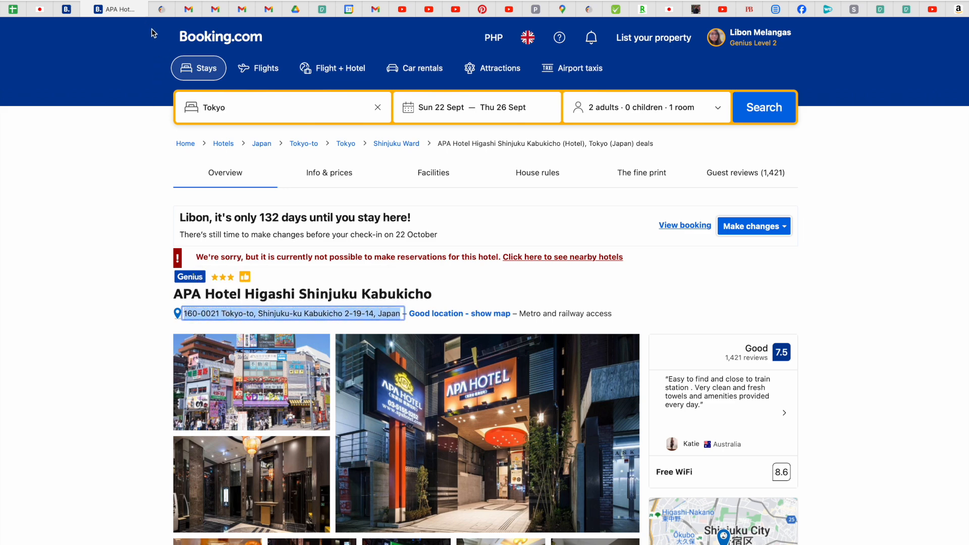
left_click(40, 9)
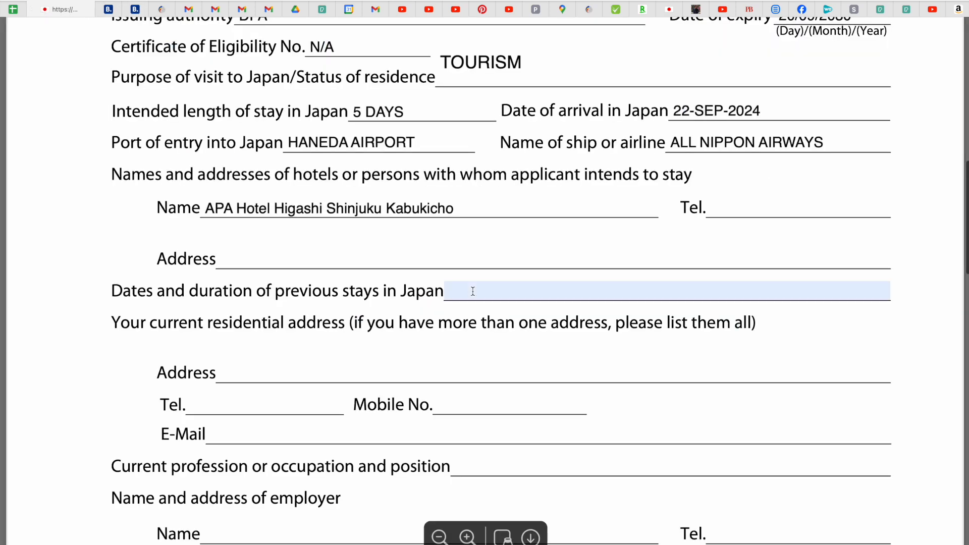
left_click(399, 264)
key("super+v")
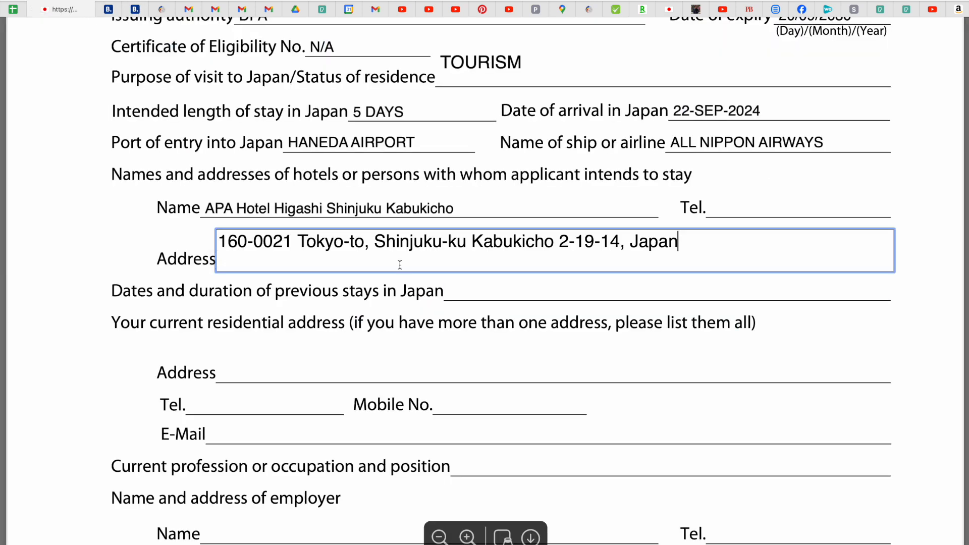
left_click(749, 206)
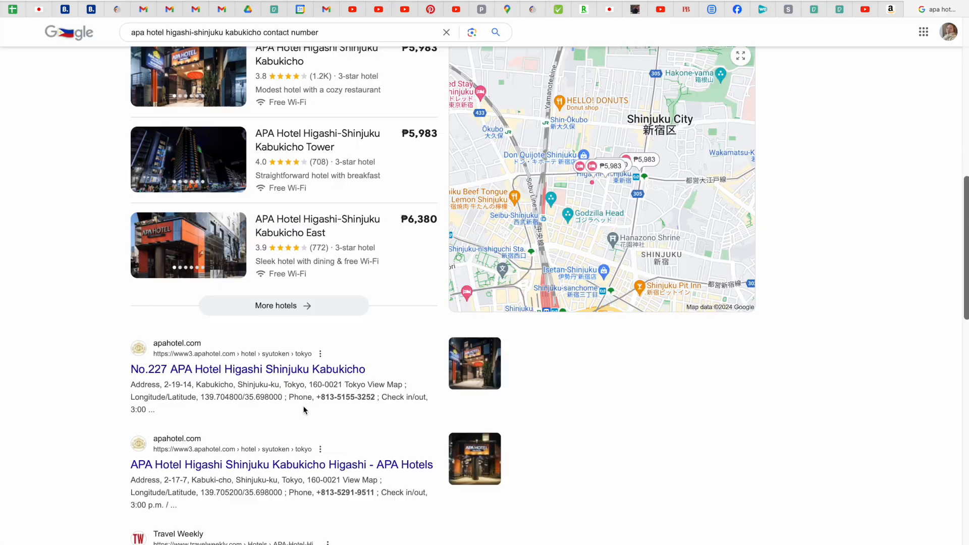
Copy the hotel's phone number from Google Search into the form's hotel Tel. field.
scroll(305, 410, "down", 1)
scroll(304, 410, "down", 1)
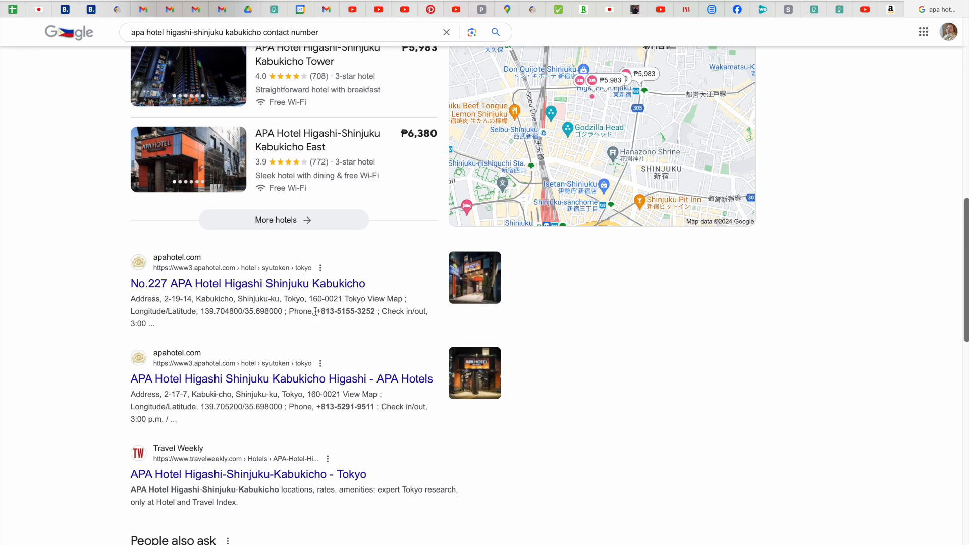
left_click_drag(316, 312, 377, 314)
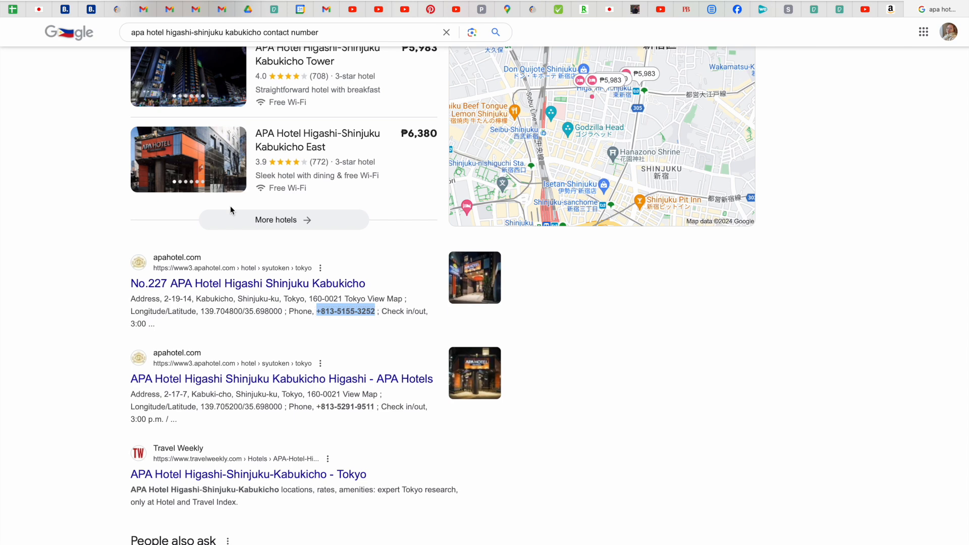
left_click(91, 10)
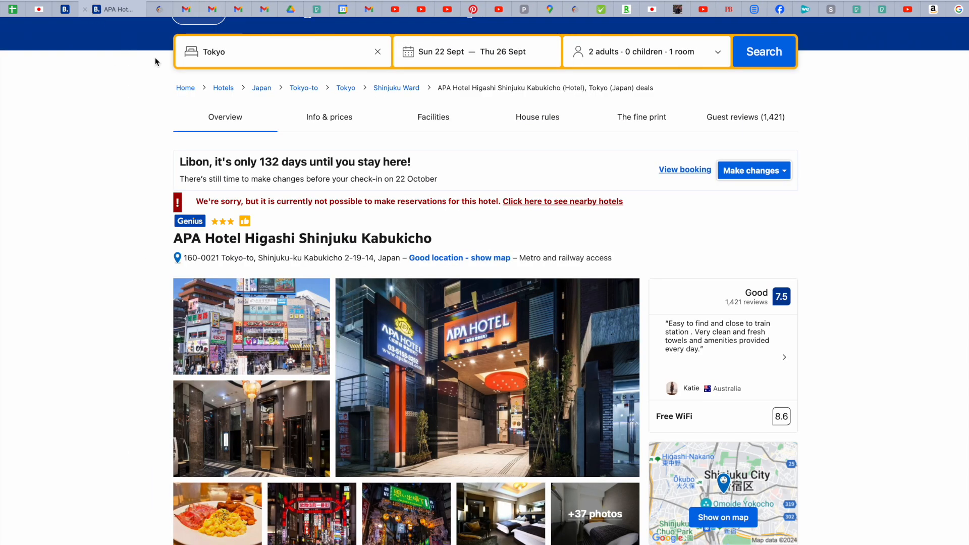
left_click(36, 10)
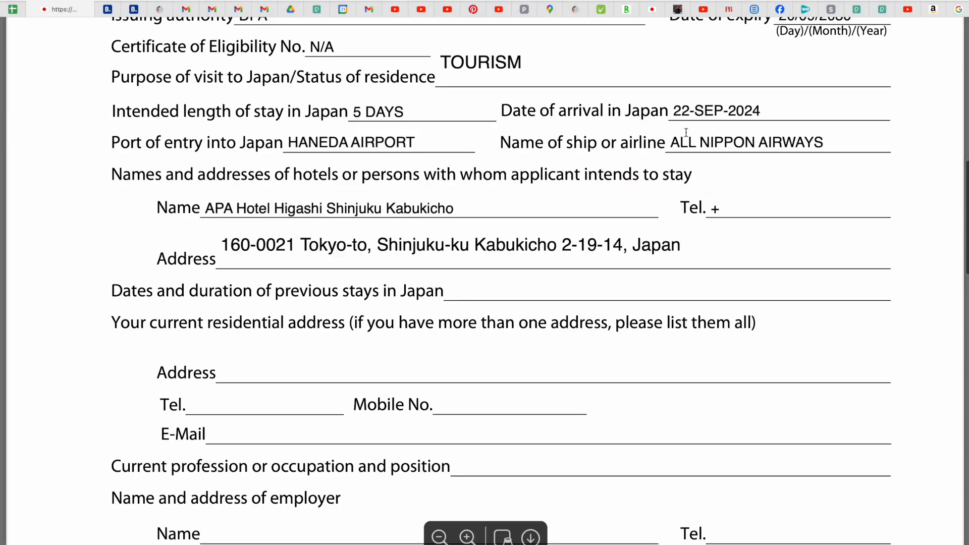
left_click(732, 206)
key("BackSpace")
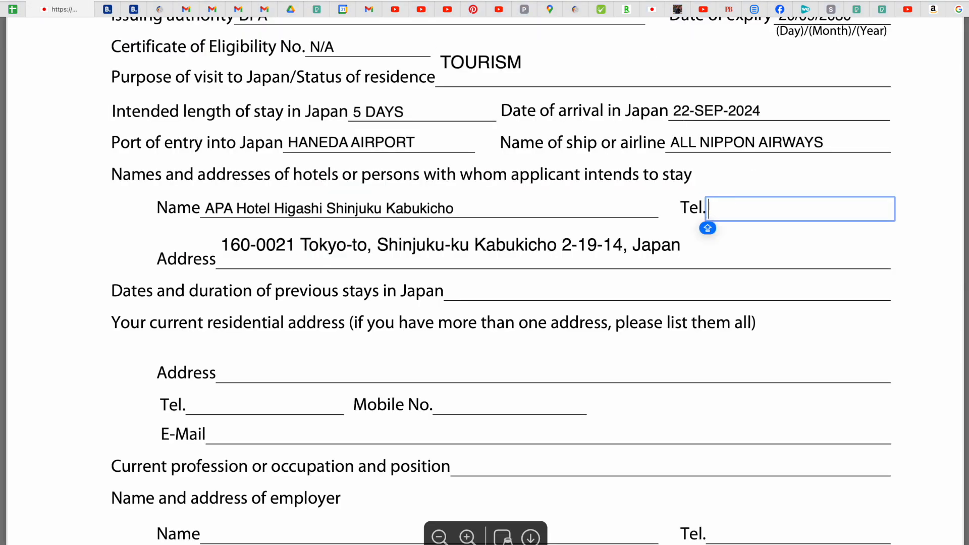
key("ctrl+v")
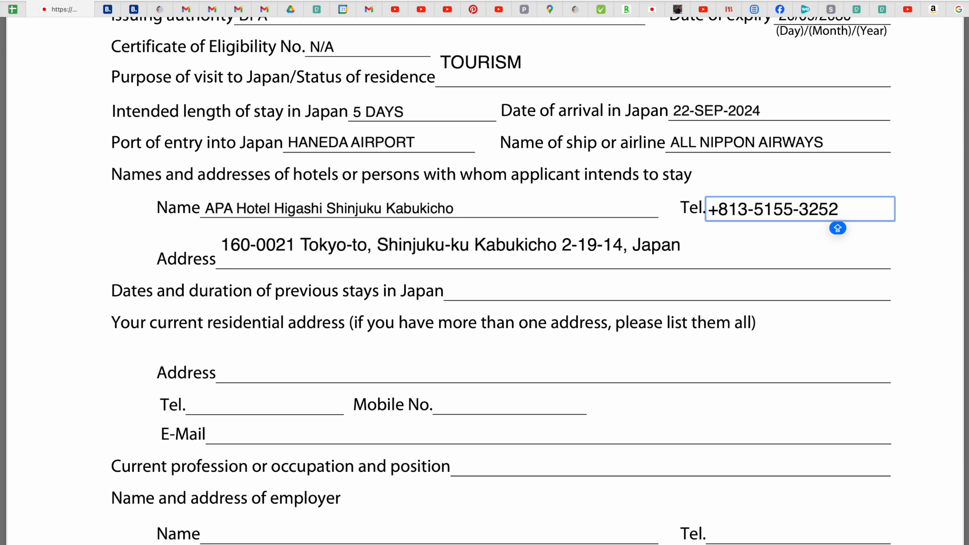
key("Return")
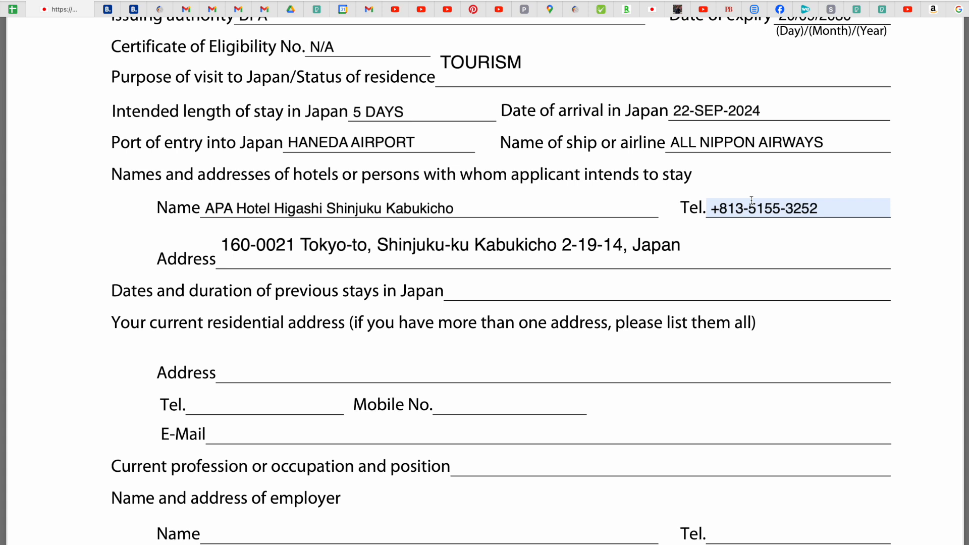
Enter N/A for previous stays in Japan (dates and duration).
scroll(752, 201, "down", 5)
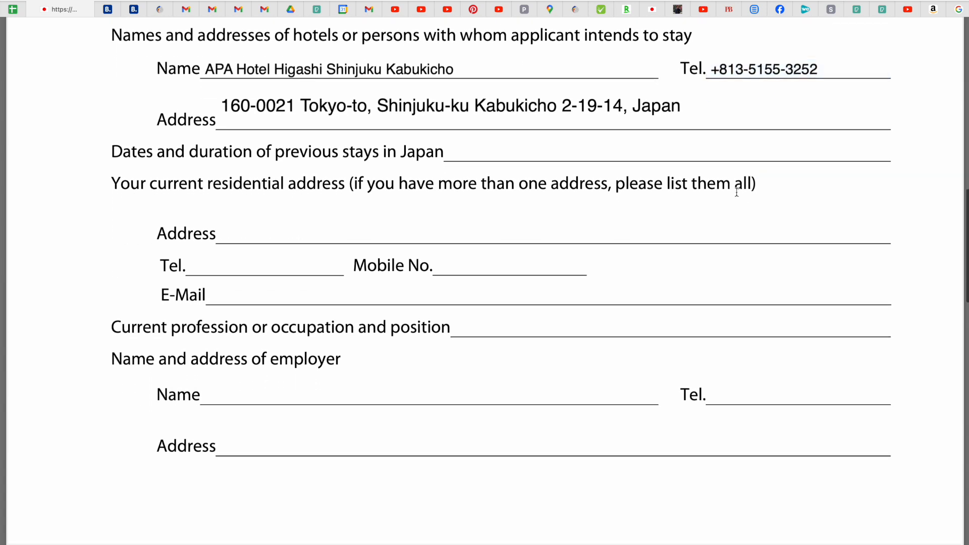
left_click(482, 157)
type("N/A")
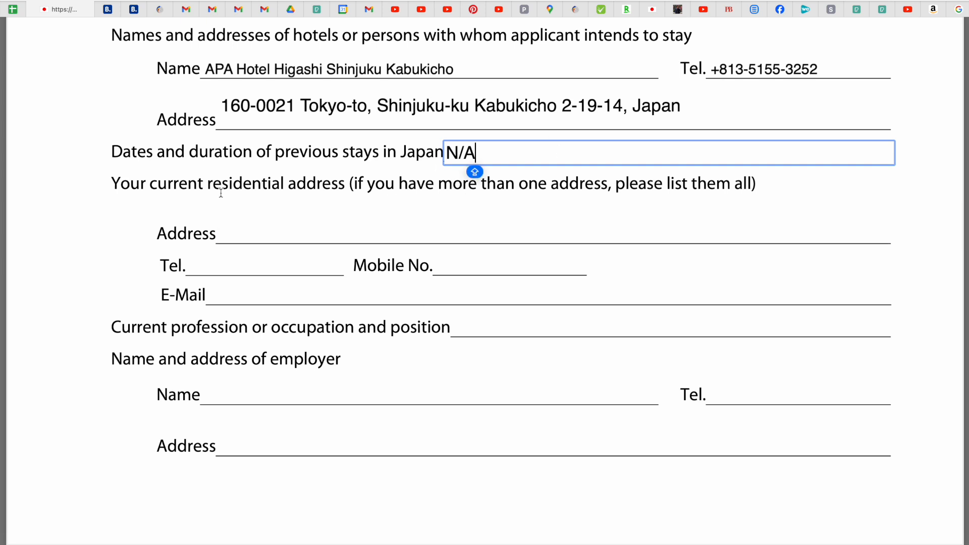
scroll(221, 192, "down", 2)
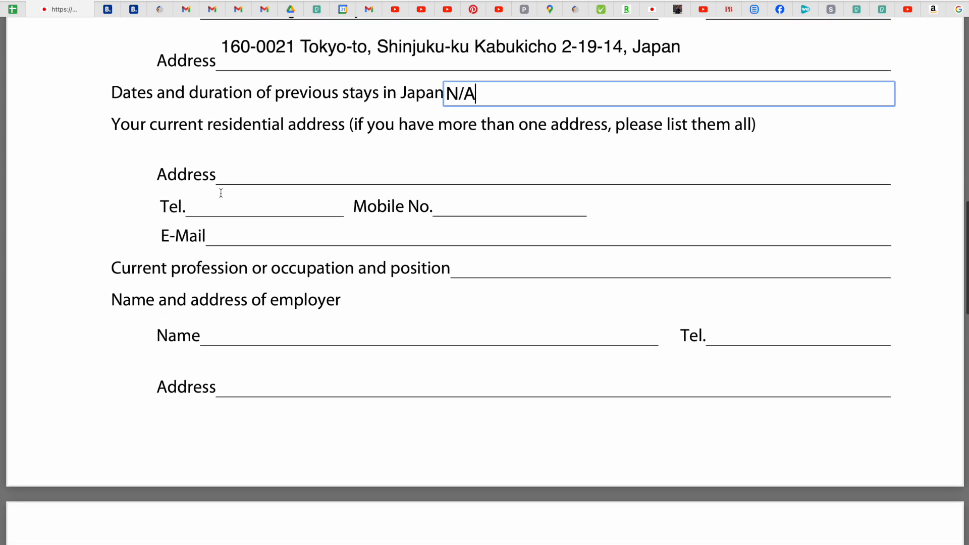
Type the applicant's current residential street address in capitals.
left_click(237, 179)
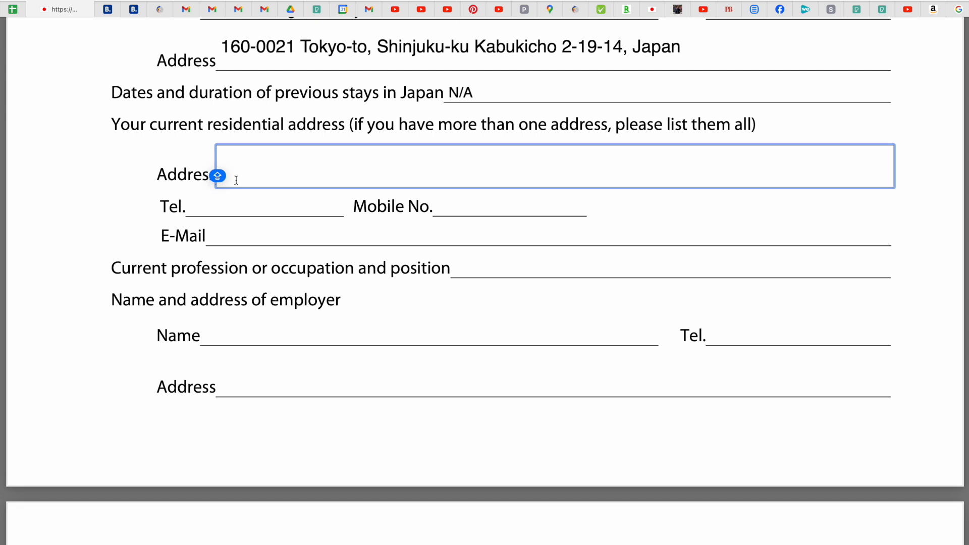
key("Caps_Lock")
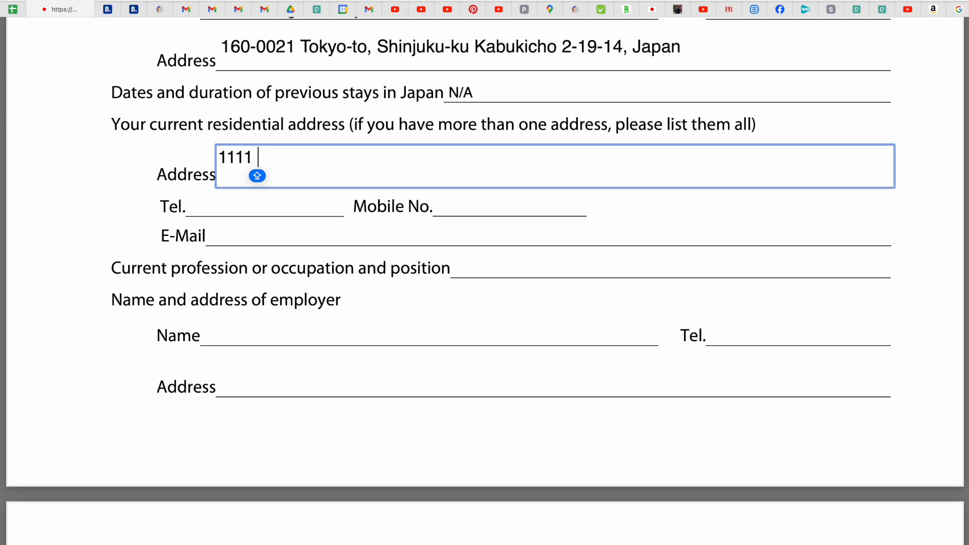
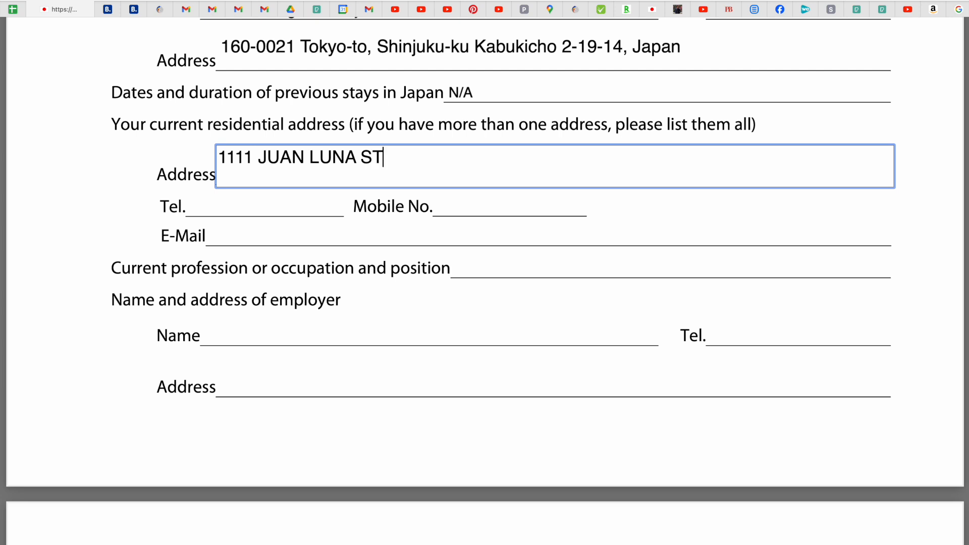
Enter N/A for home Tel. and fill in the applicant's mobile number.
left_click(210, 204)
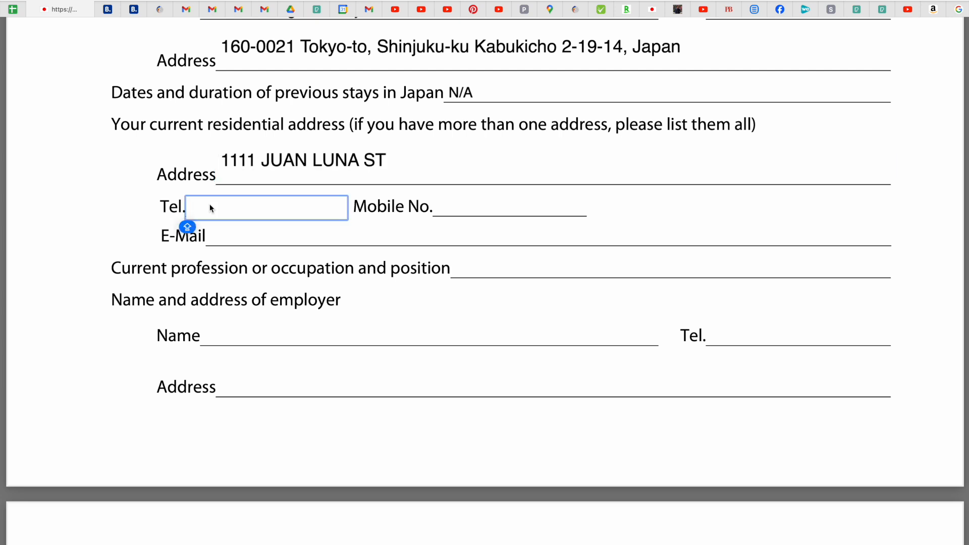
type("N/A")
left_click(468, 210)
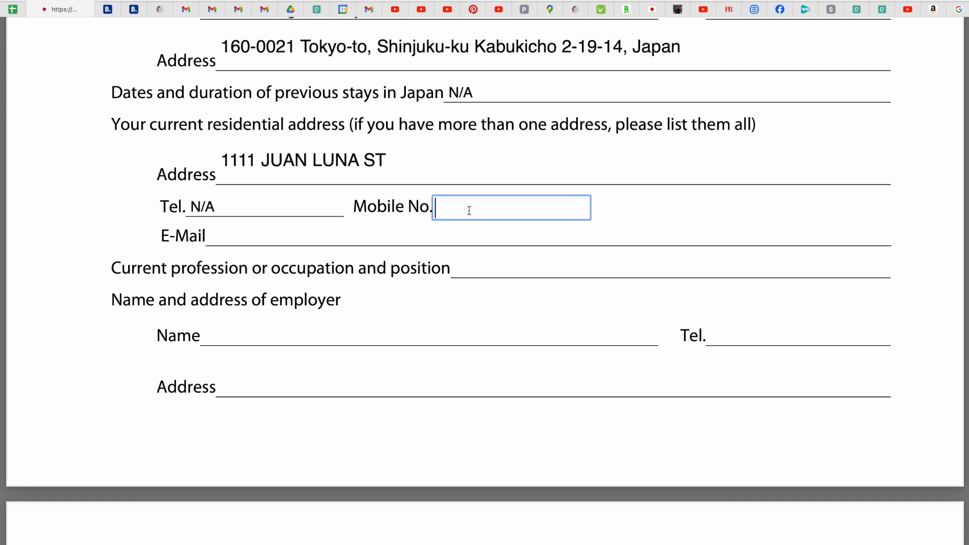
key("Caps_Lock")
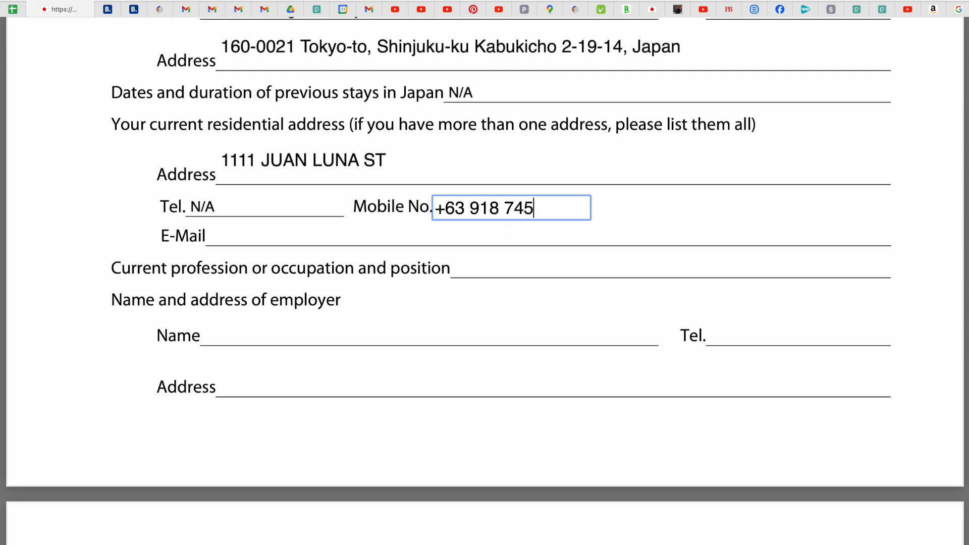
key("Caps_Lock")
scroll(363, 313, "down", 2)
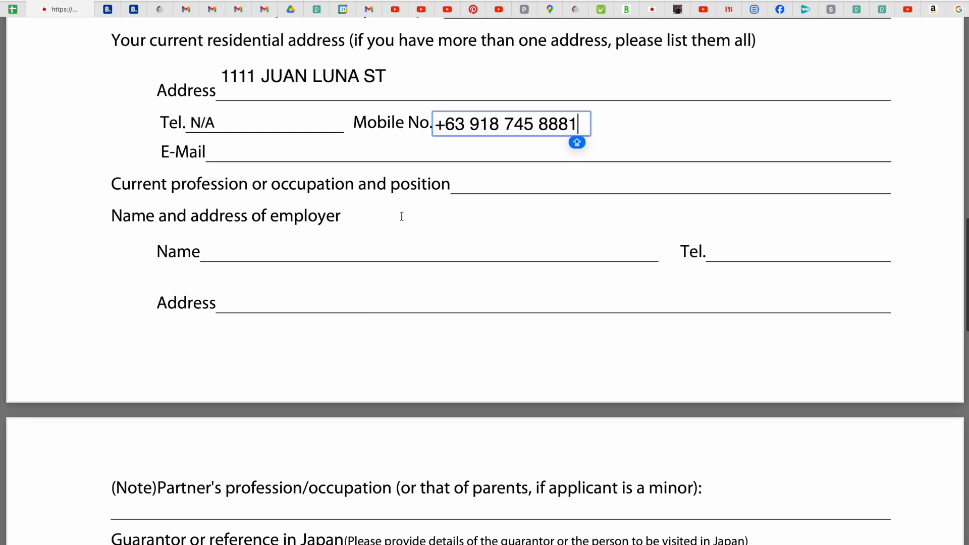
Enter the applicant's e-mail address and SAP CONSULTANT as current profession.
left_click(262, 157)
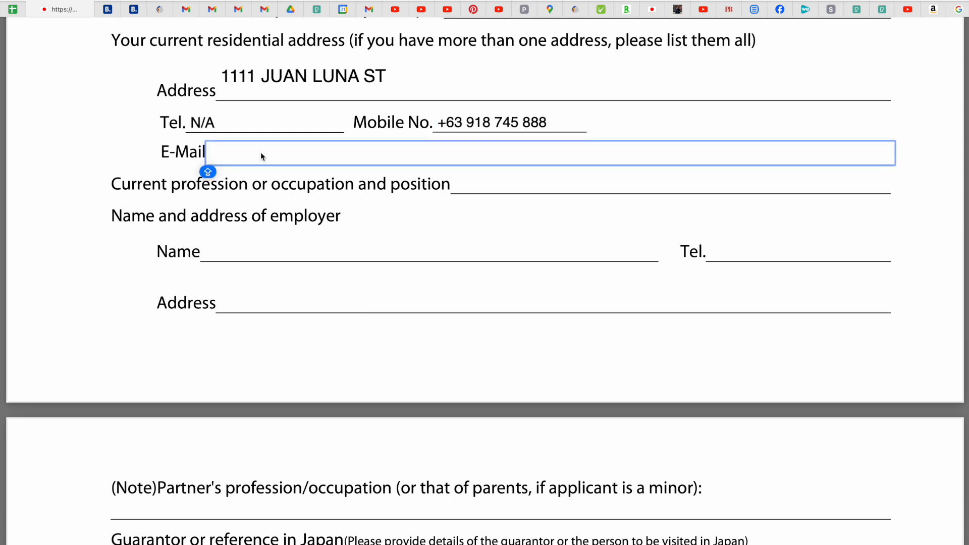
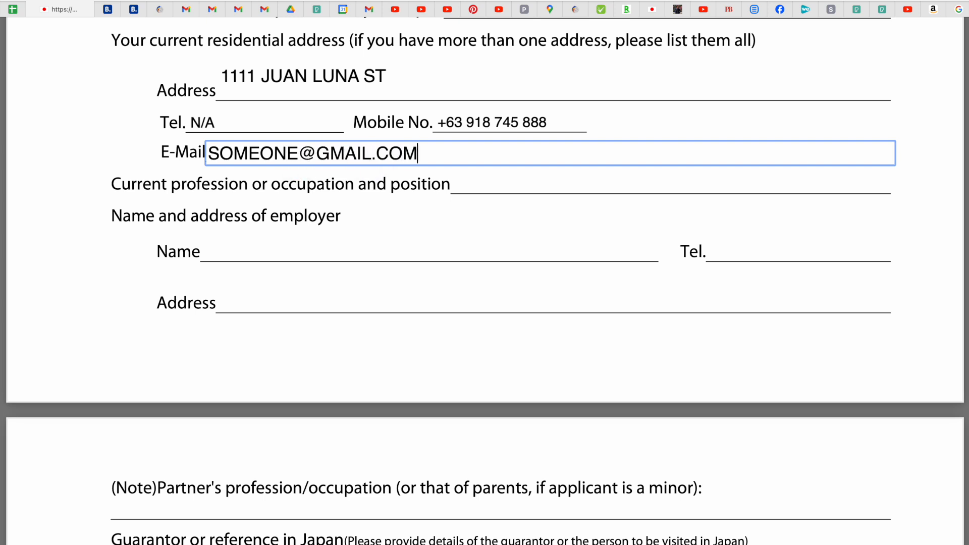
left_click(486, 186)
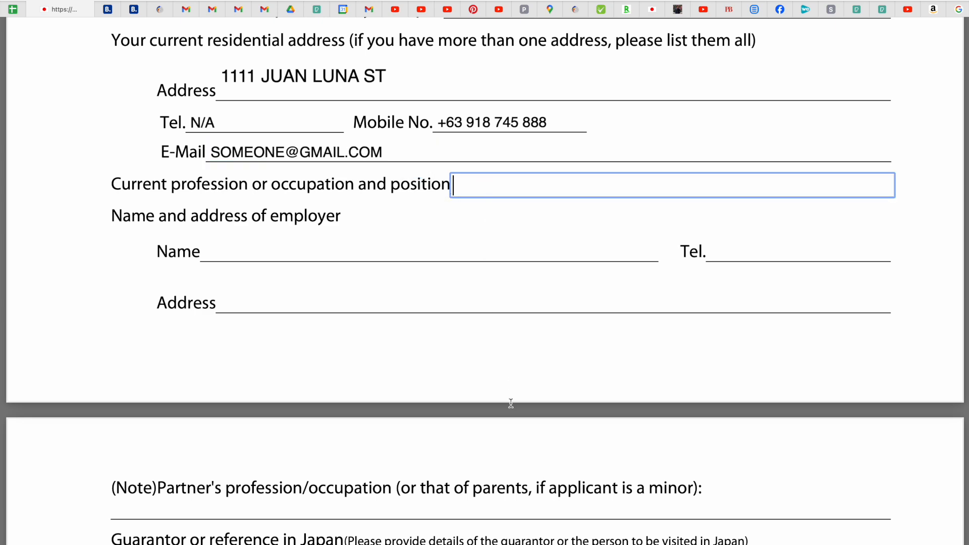
scroll(510, 402, "down", 8)
scroll(510, 405, "up", 9)
key("Caps_Lock")
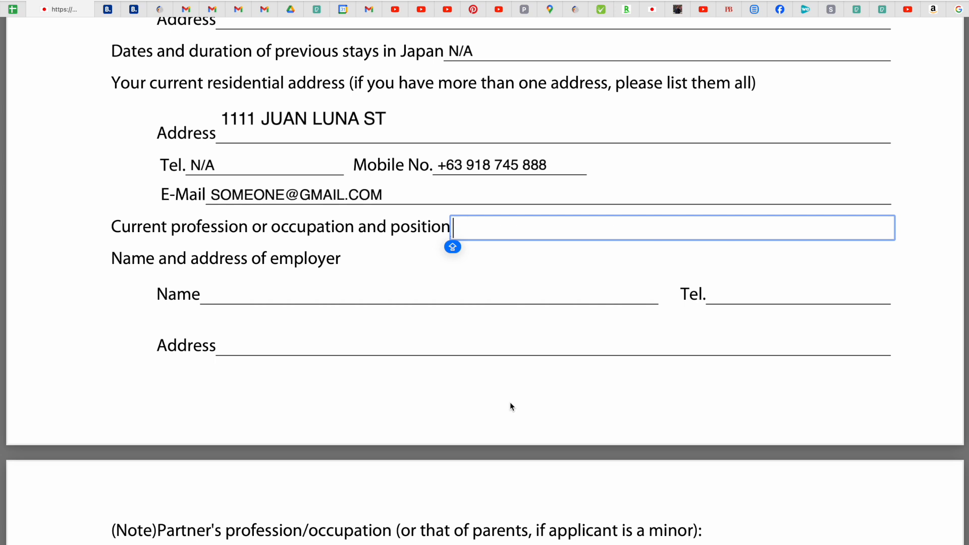
scroll(511, 402, "down", 2)
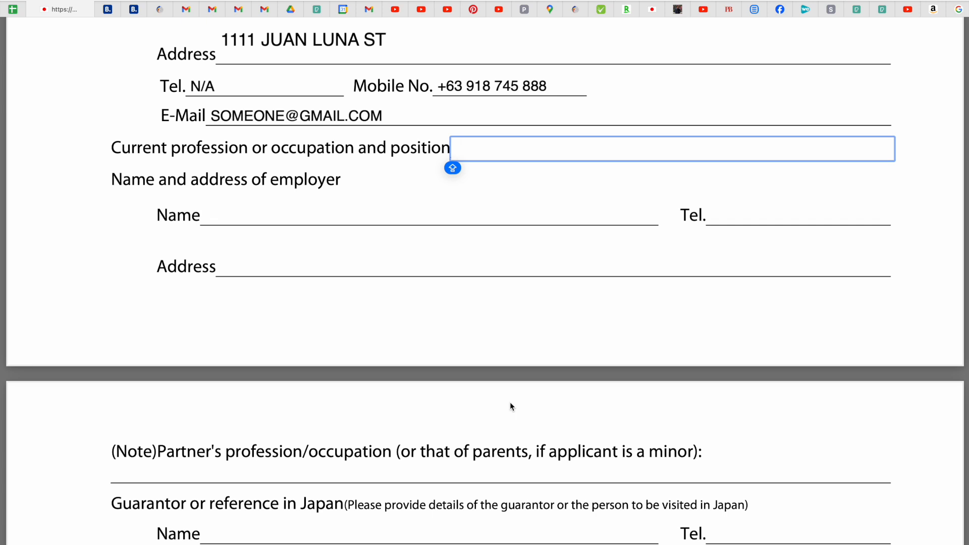
type("SAP ")
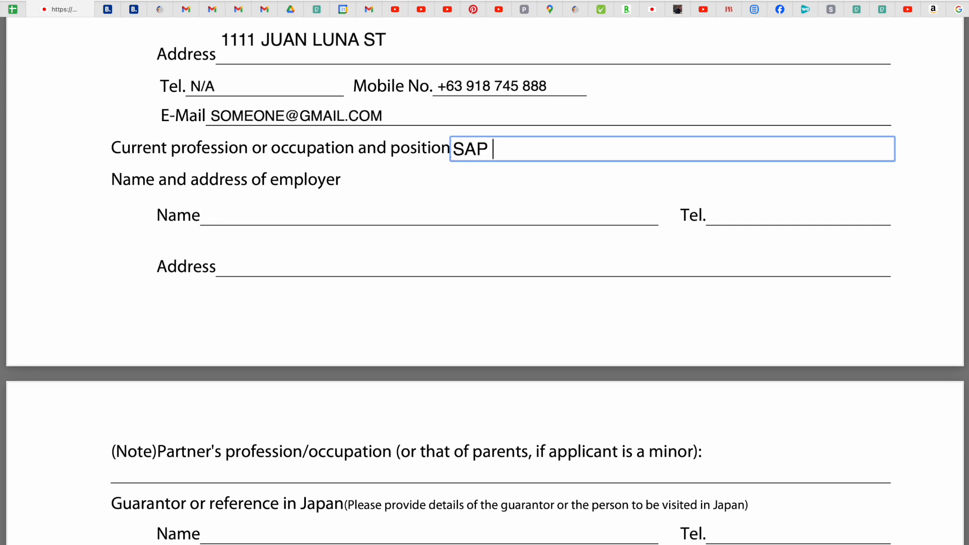
type("CONSULTANT")
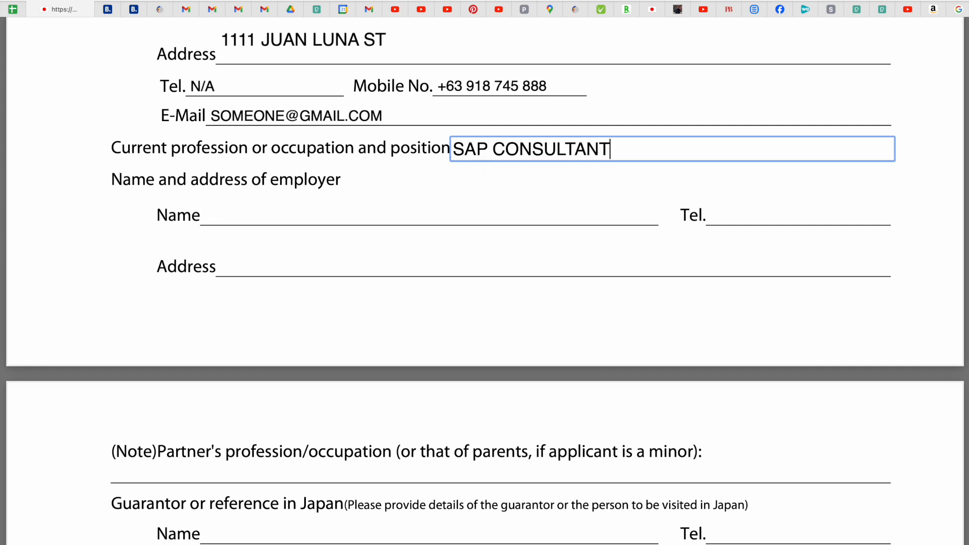
left_click(255, 218)
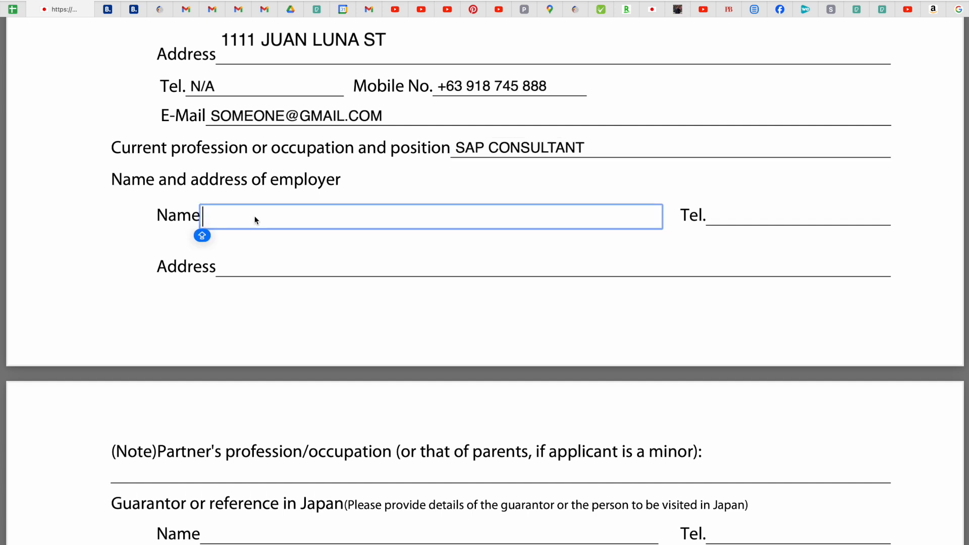
Enter SOMEONE COMPANY as employer name and N/A as employer Tel.
type("SOMEONE COMPANY")
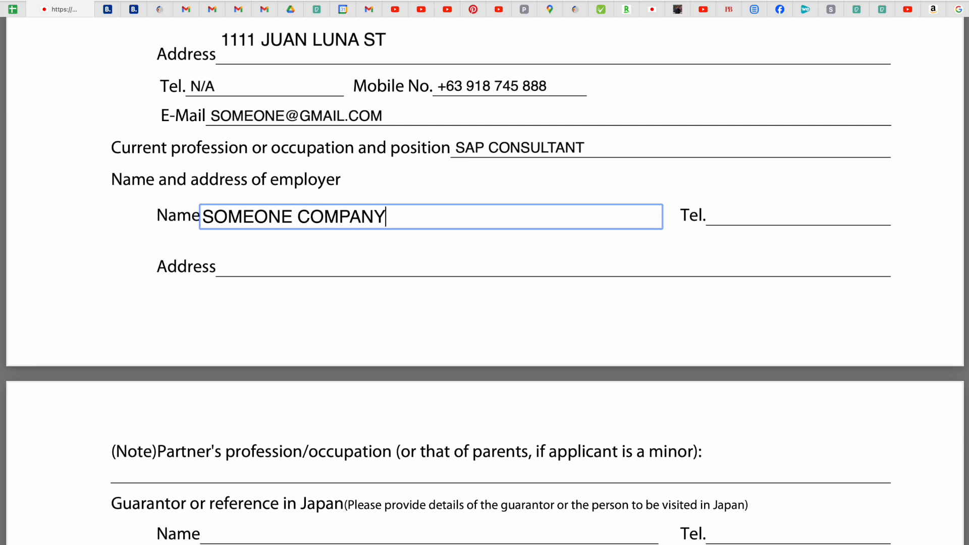
left_click(757, 217)
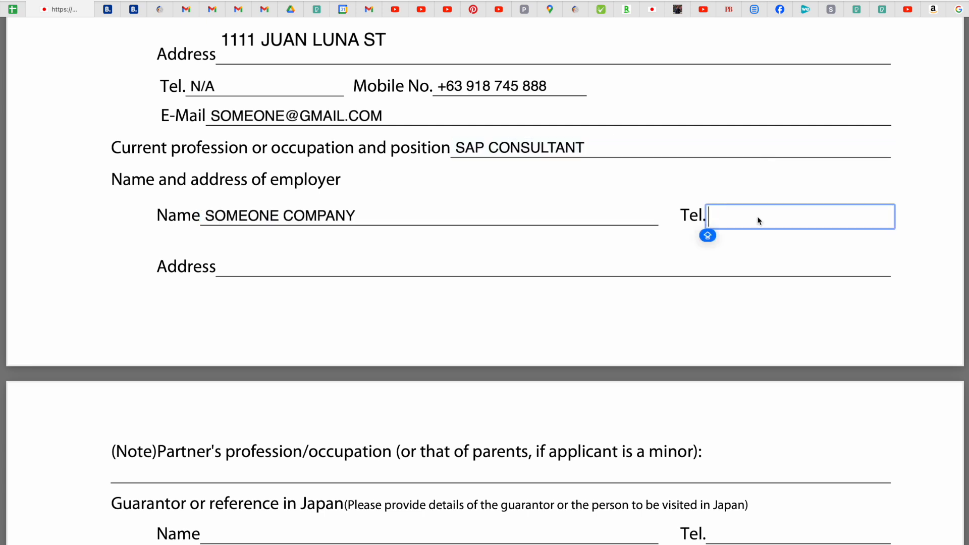
type("N")
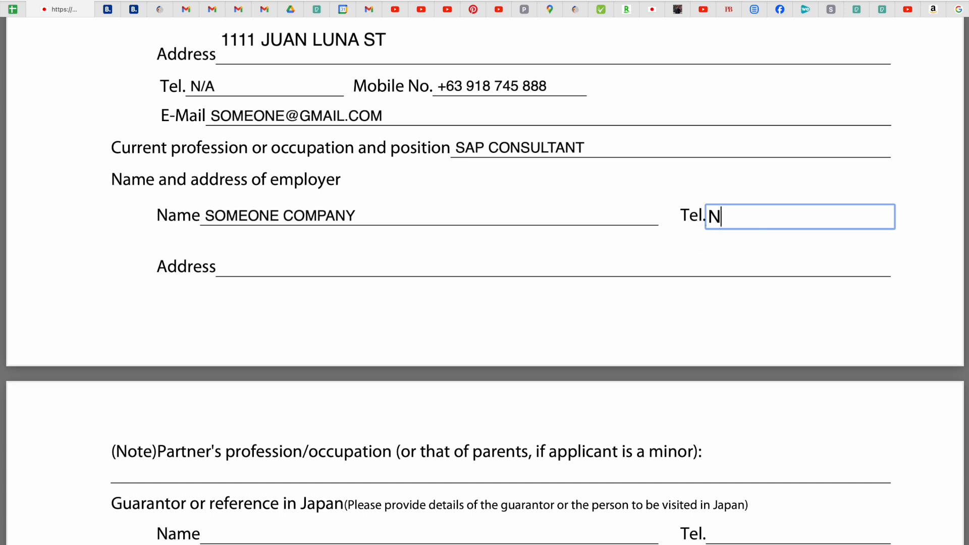
type("/A")
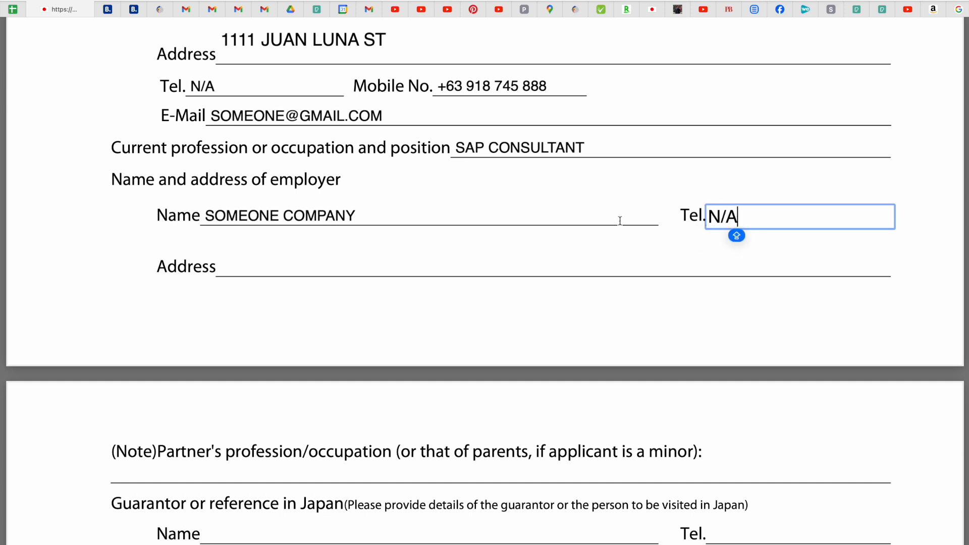
Copy the applicant's street address into the employer Address field.
left_click(370, 266)
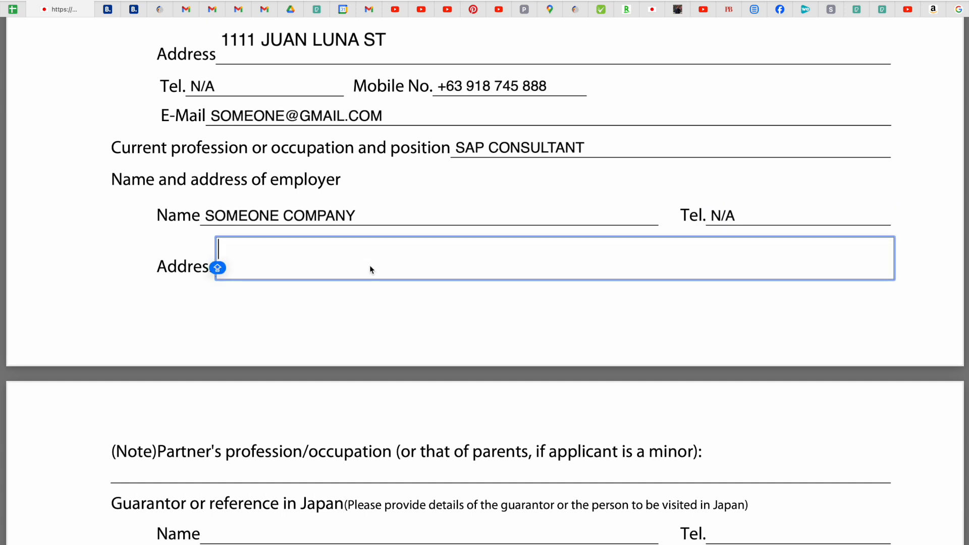
left_click(387, 38)
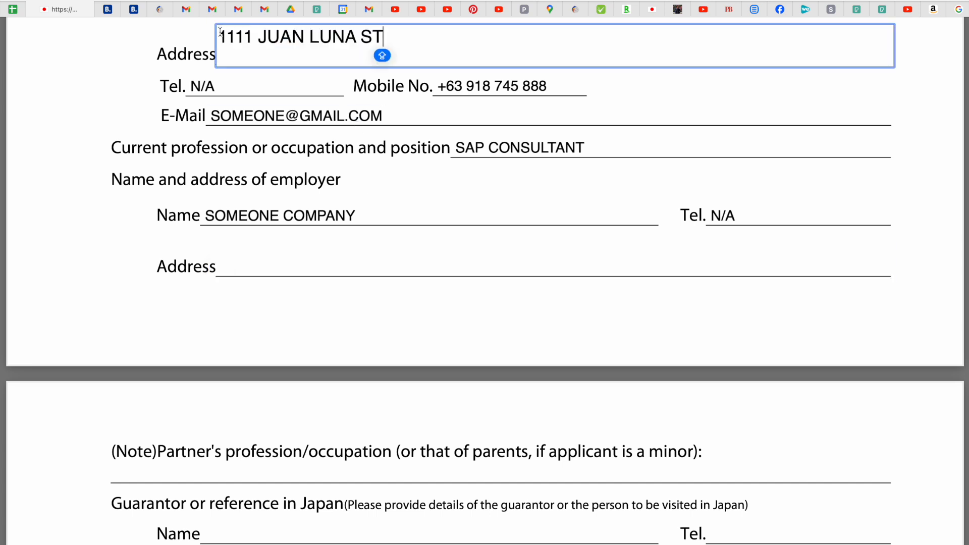
left_click_drag(389, 37, 209, 34)
key("super+c")
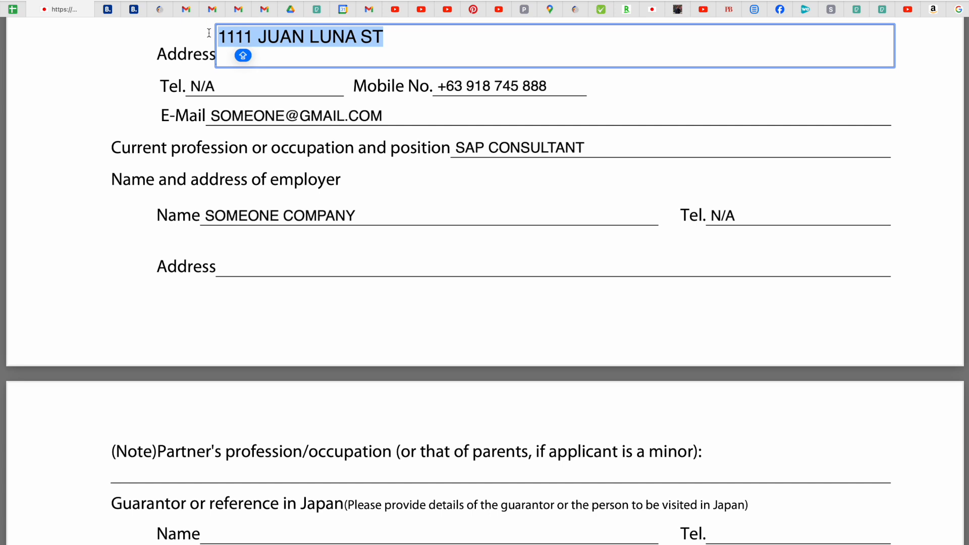
left_click(232, 253)
key("super+v")
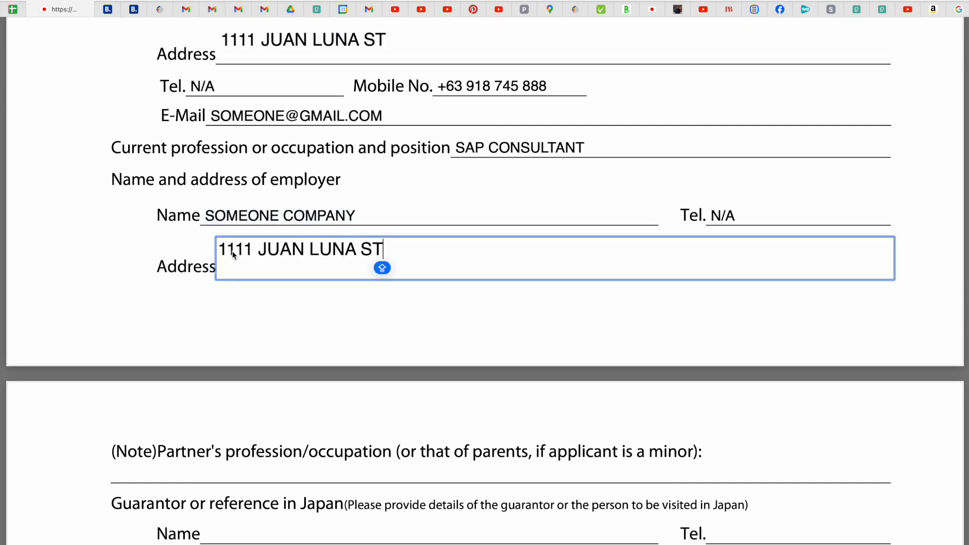
scroll(449, 336, "down", 1)
Enter N/A in the partner's occupation note.
scroll(450, 335, "down", 6)
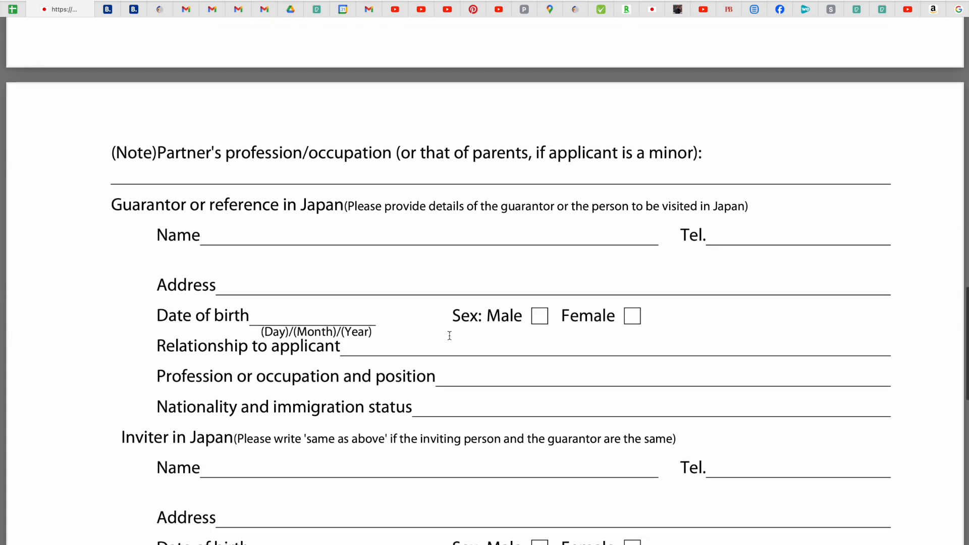
scroll(449, 336, "up", 1)
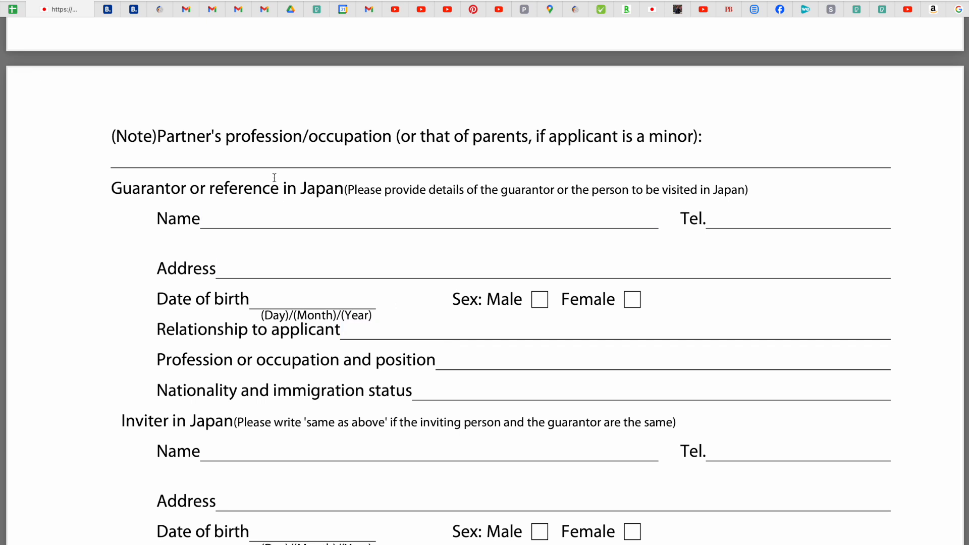
left_click(229, 155)
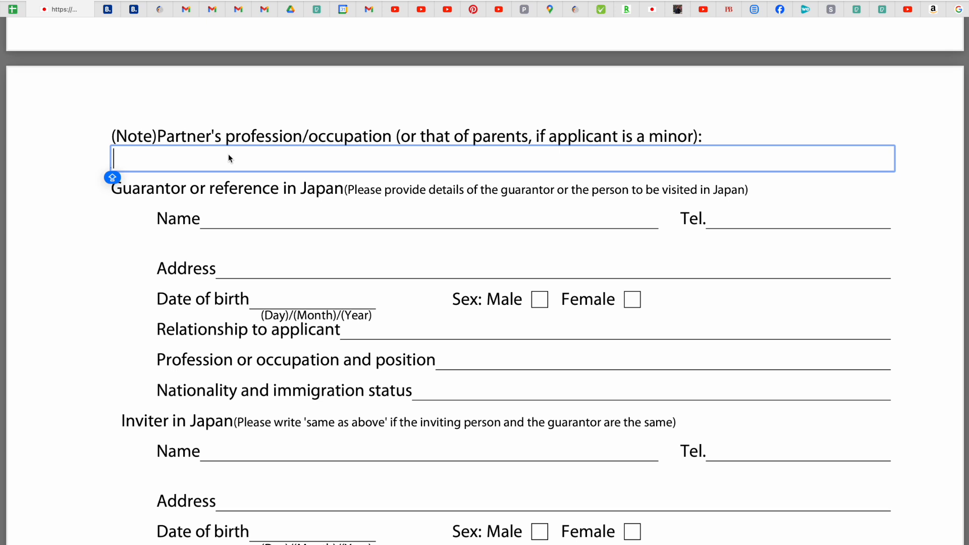
type("N/A")
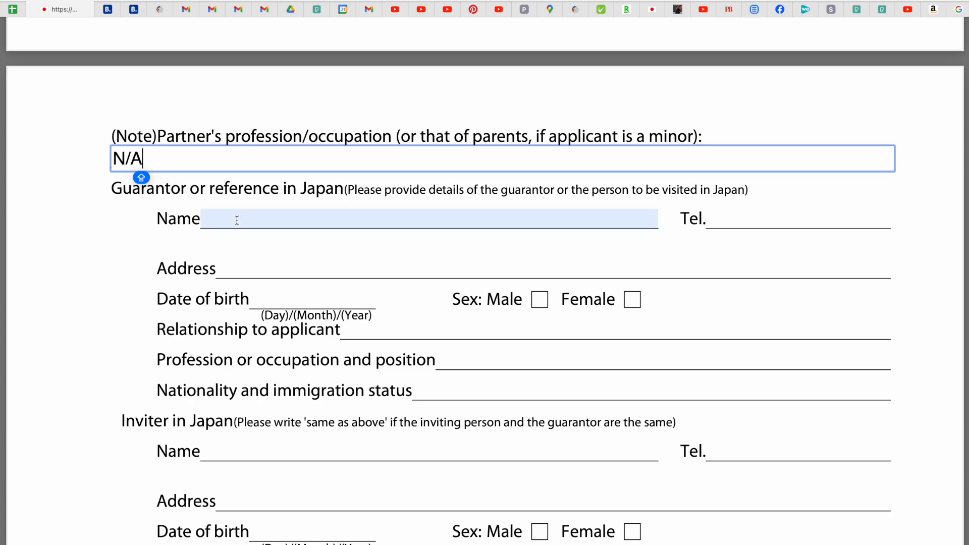
Enter N/A for the guarantor's name, phone number and address.
scroll(237, 220, "down", 15)
scroll(236, 220, "up", 15)
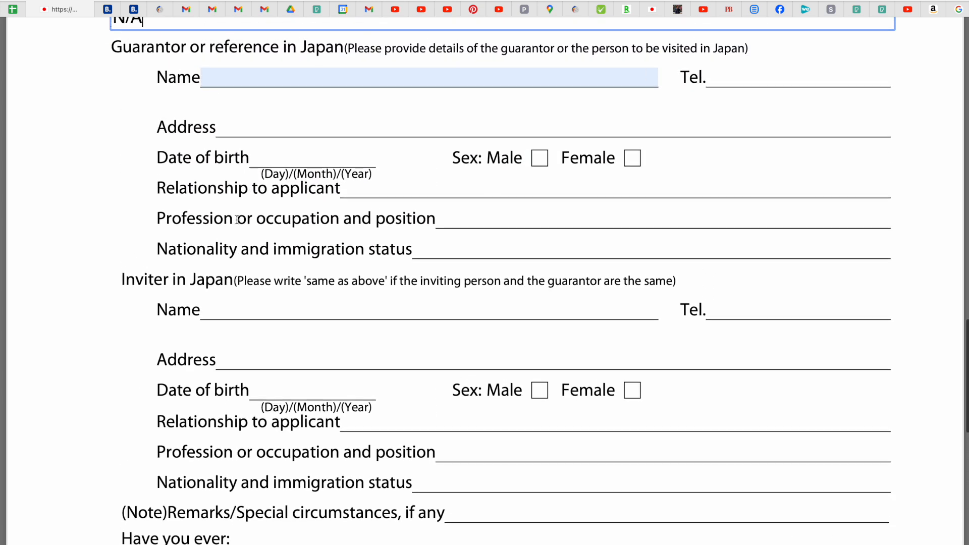
left_click(243, 83)
type("N/A")
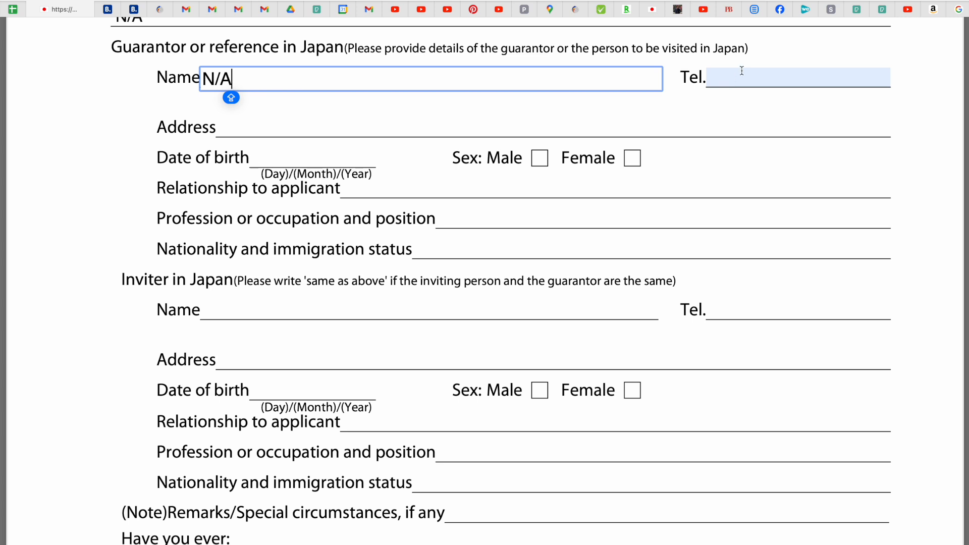
left_click(741, 73)
type("N/A")
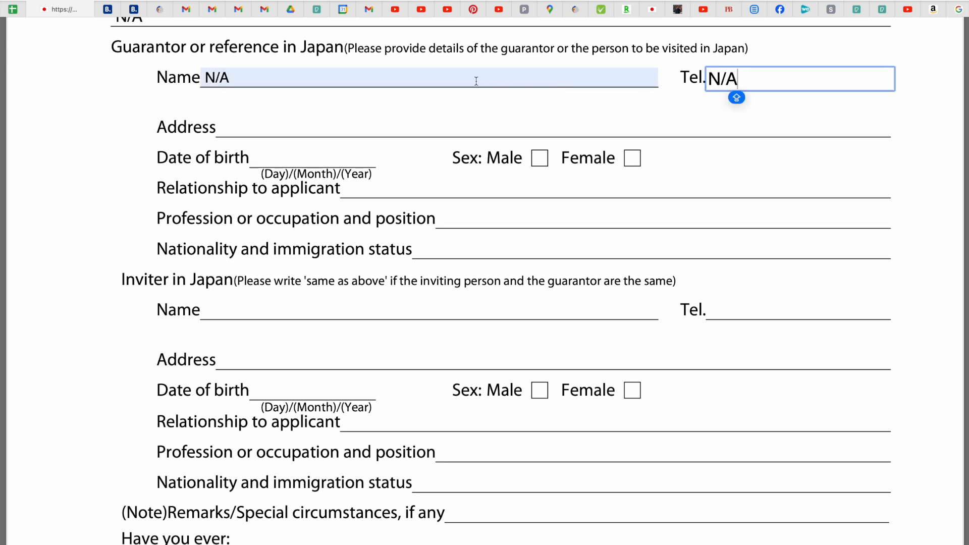
left_click(388, 123)
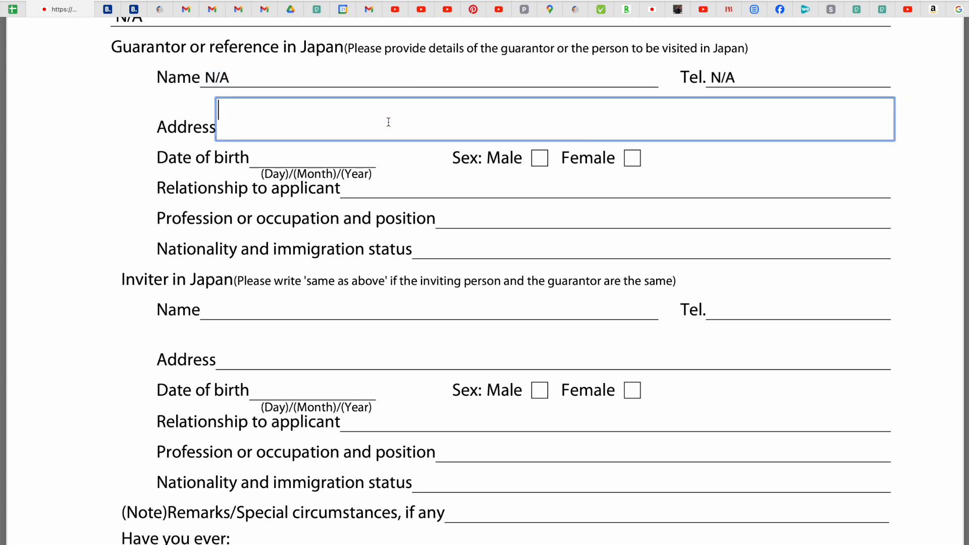
type("N/A")
Paste N/A into guarantor birth date, relationship, profession, nationality/status, and inviter name.
left_click_drag(247, 110, 217, 111)
key("ctrl+c")
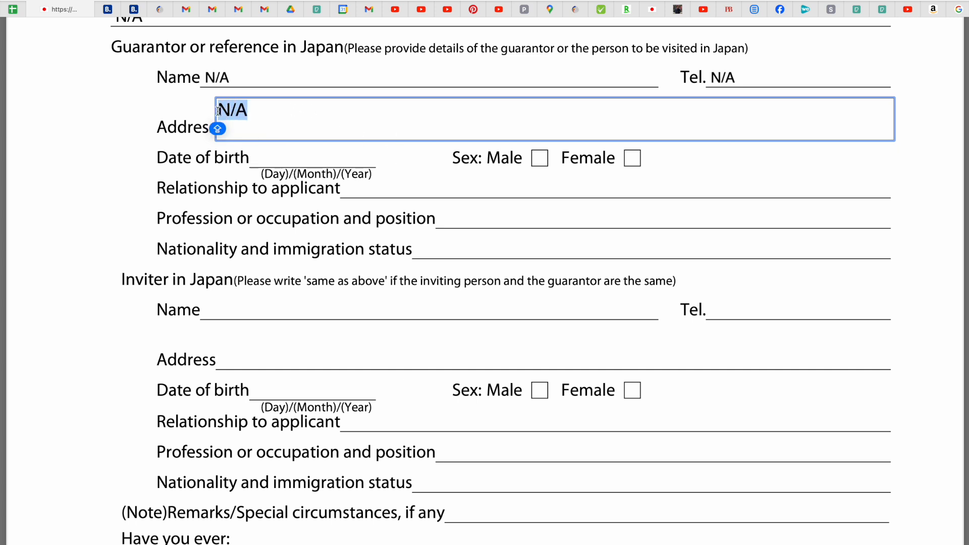
left_click(278, 162)
key("ctrl+v")
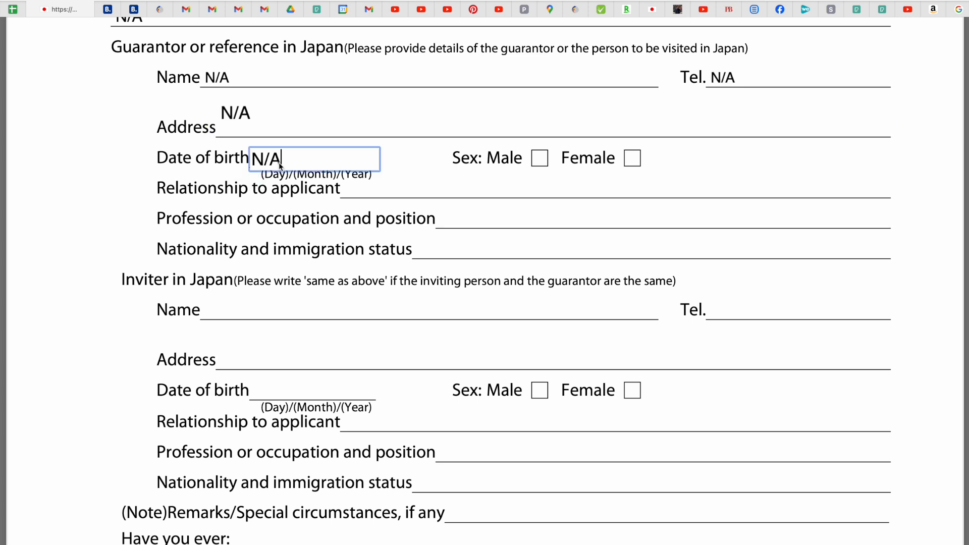
left_click(370, 194)
key("ctrl+v")
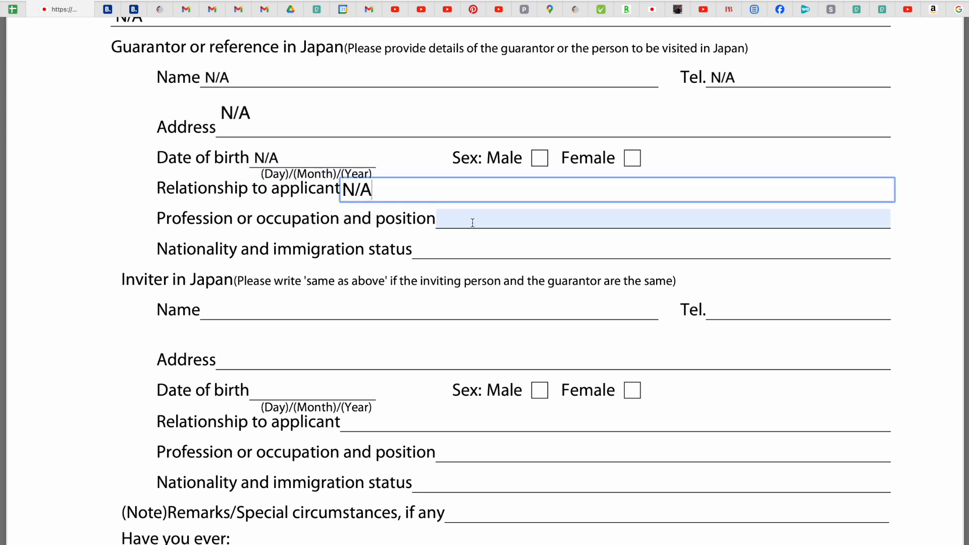
left_click(469, 221)
key("ctrl+v")
left_click(419, 249)
key("ctrl+v")
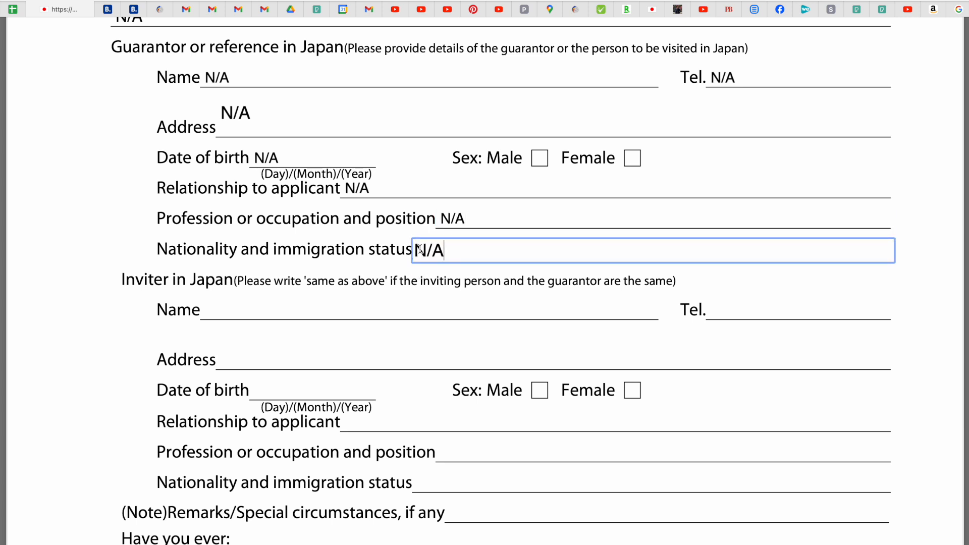
left_click(251, 304)
key("ctrl+v")
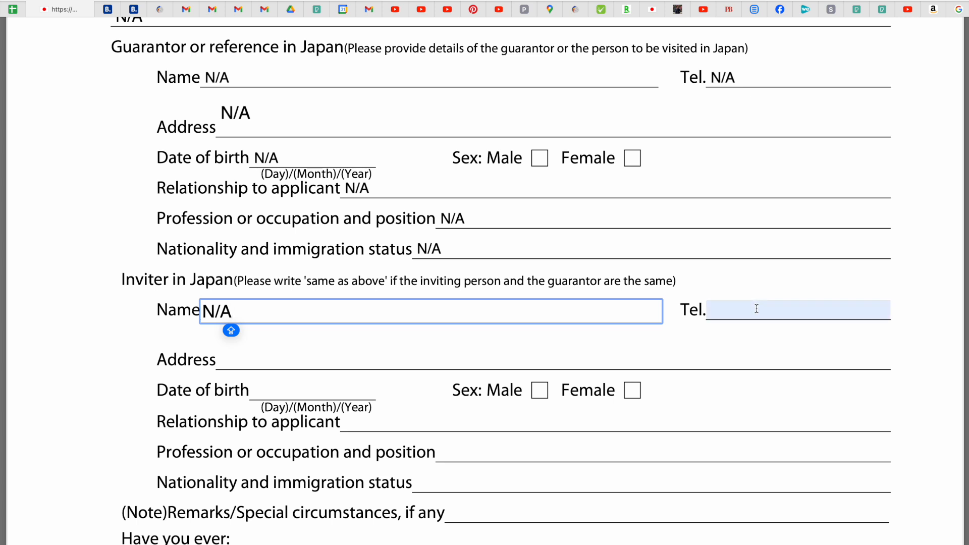
Paste N/A into the inviter's phone number, address, date of birth and relationship.
left_click(757, 309)
key("ctrl+v")
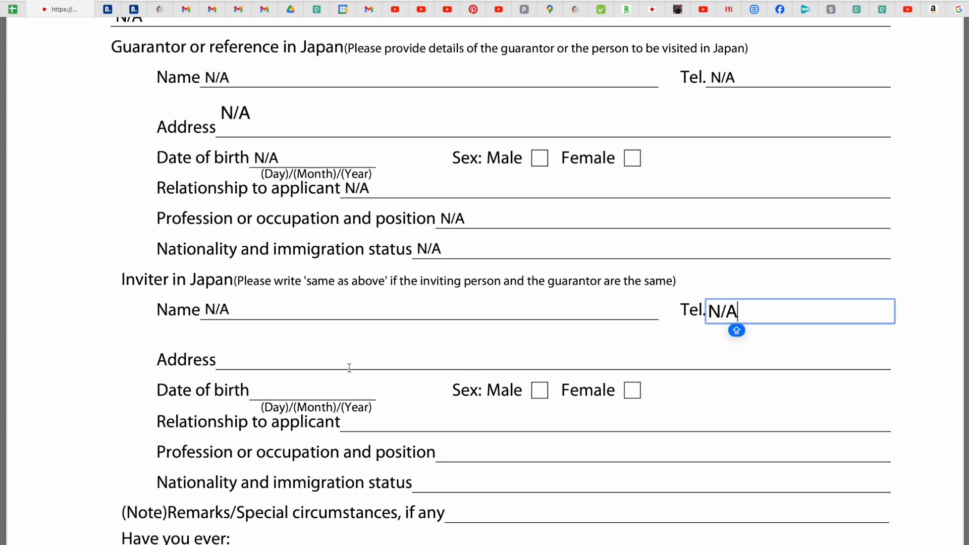
left_click(345, 362)
key("ctrl+v")
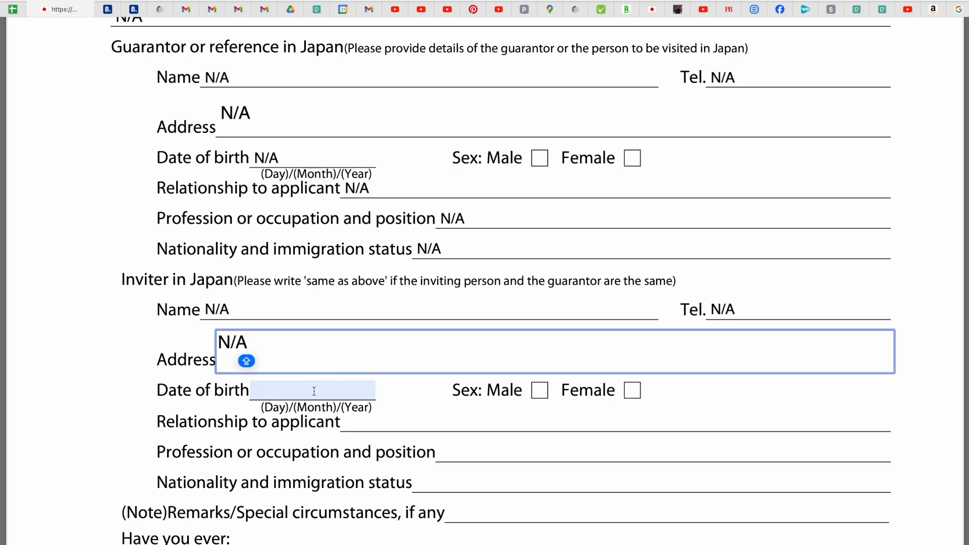
left_click(314, 391)
key("ctrl+v")
left_click(407, 424)
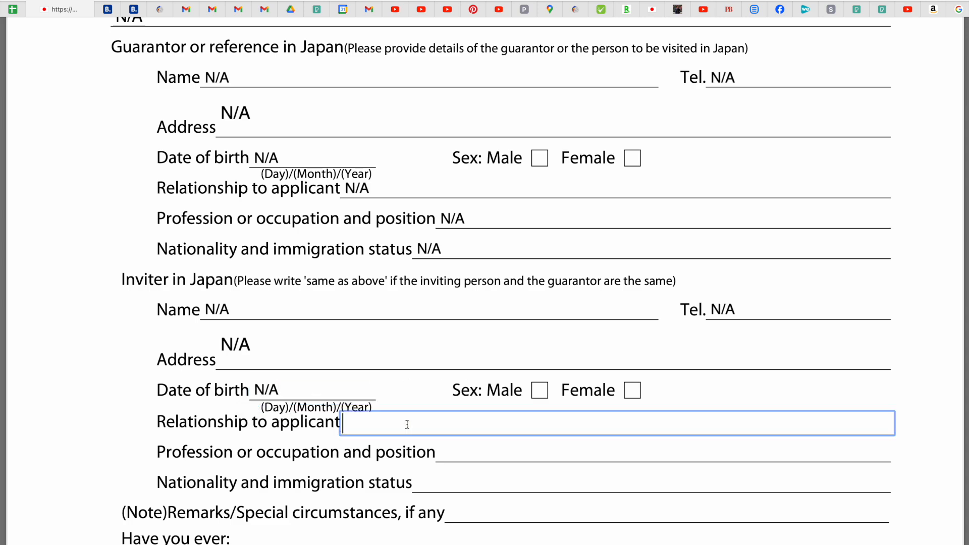
key("ctrl+v")
Enter N/A for the inviter's profession, nationality and status, and Remarks.
scroll(613, 287, "down", 6)
scroll(612, 287, "down", 6)
scroll(612, 285, "up", 7)
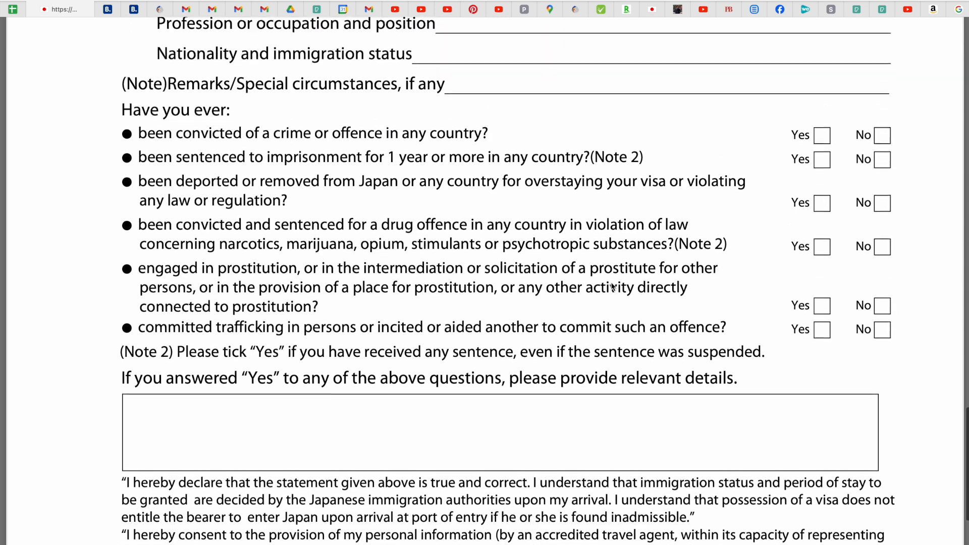
left_click(472, 186)
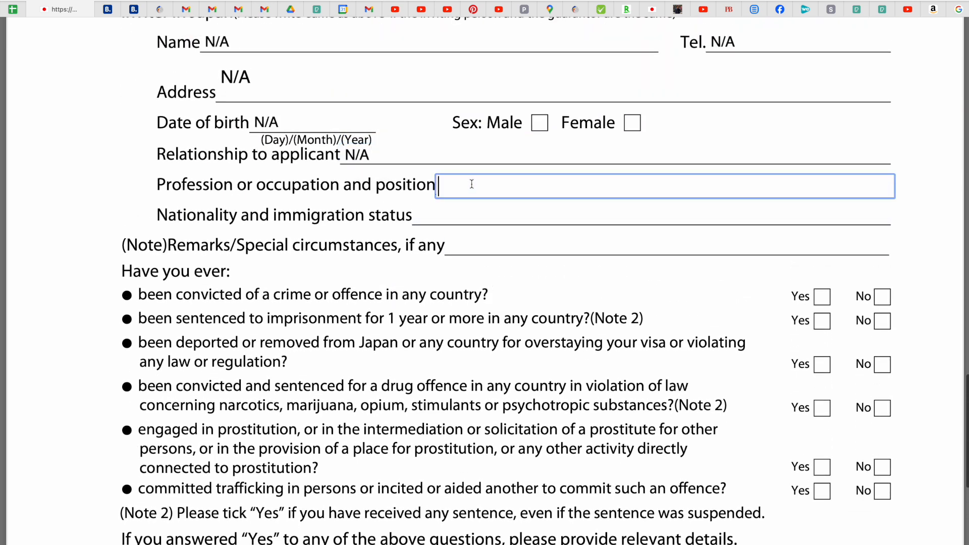
key("ctrl+v")
type("N/A")
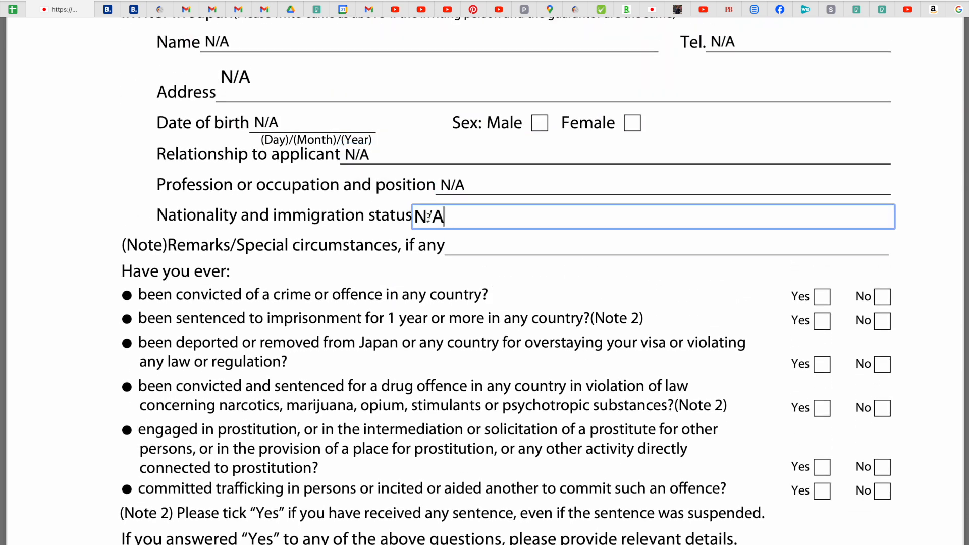
left_click(466, 251)
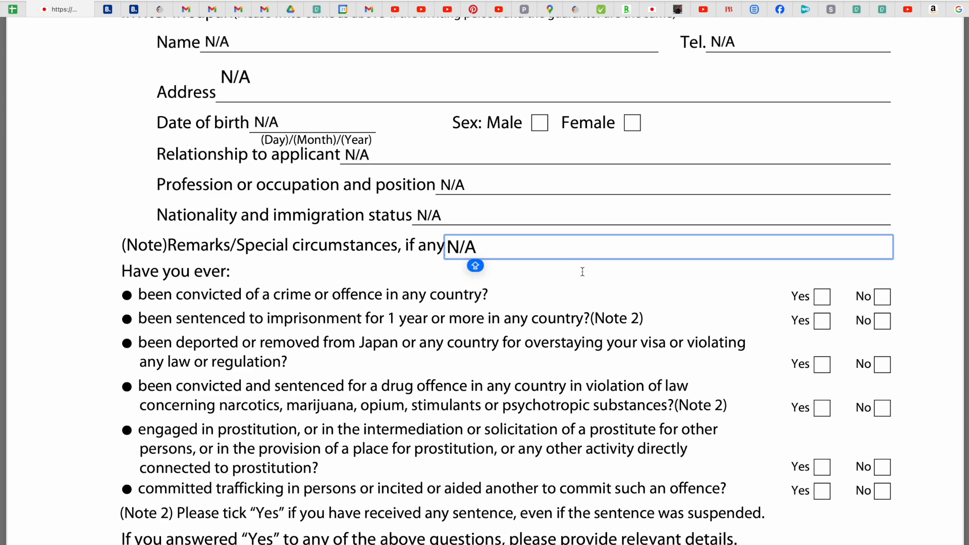
scroll(583, 265, "down", 3)
scroll(576, 288, "up", 8)
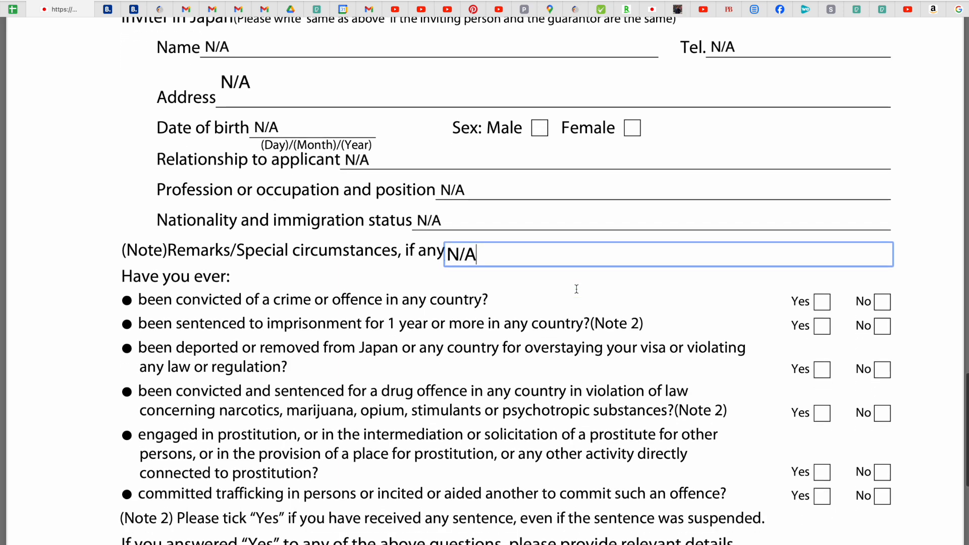
scroll(574, 287, "down", 8)
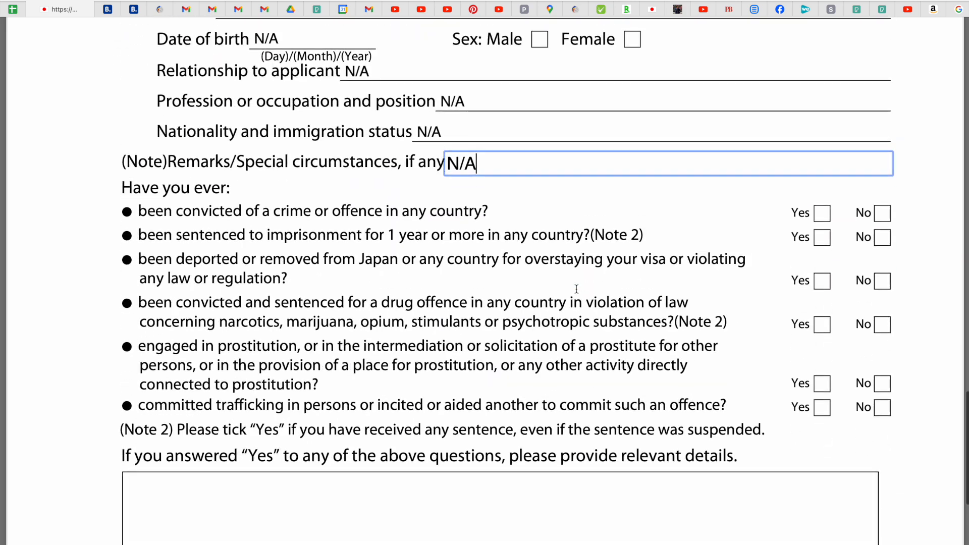
key("Caps_Lock")
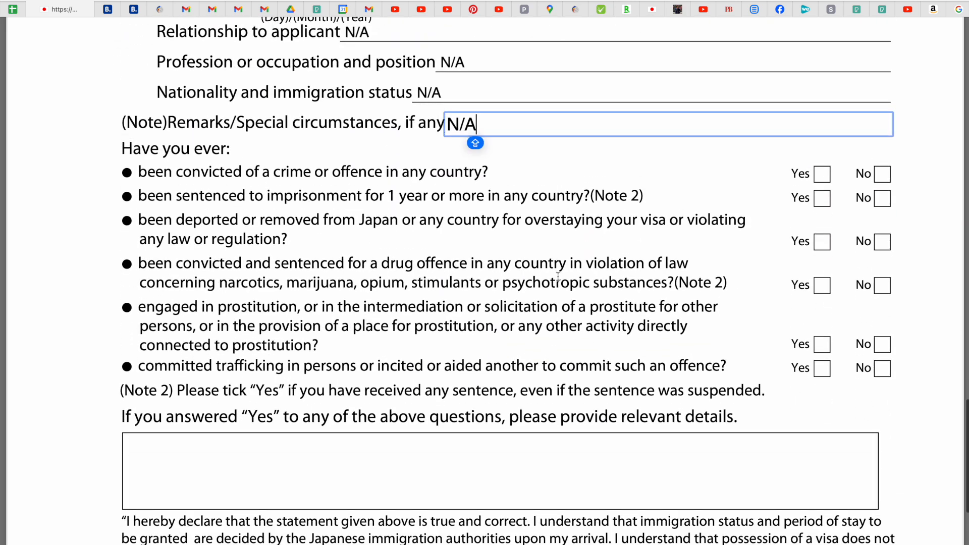
Tick No for conviction, imprisonment, deportation, drug, prostitution and trafficking questions.
left_click(882, 177)
left_click(888, 197)
left_click(887, 242)
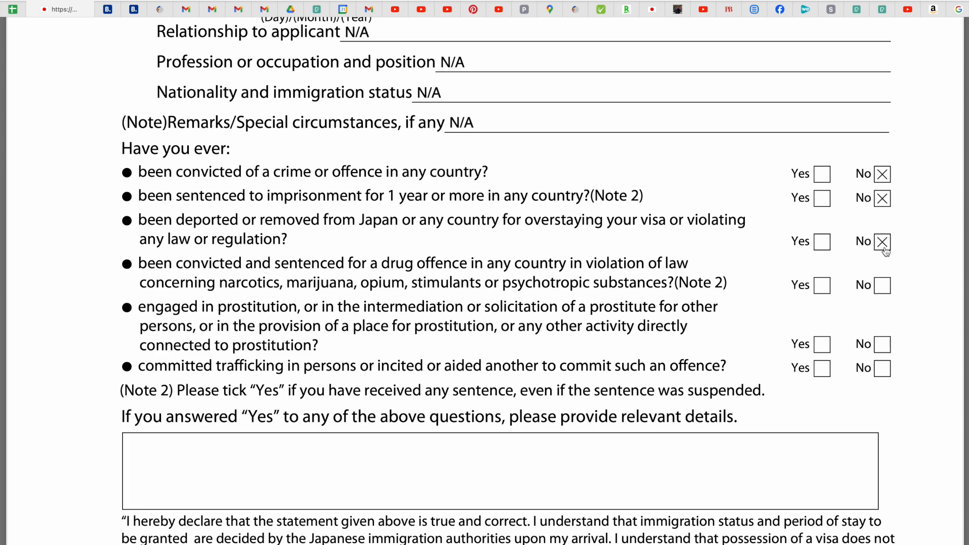
scroll(887, 242, "down", 2)
left_click(885, 185)
left_click(884, 241)
left_click(884, 263)
Enter N/A in the relevant-details box.
left_click(153, 340)
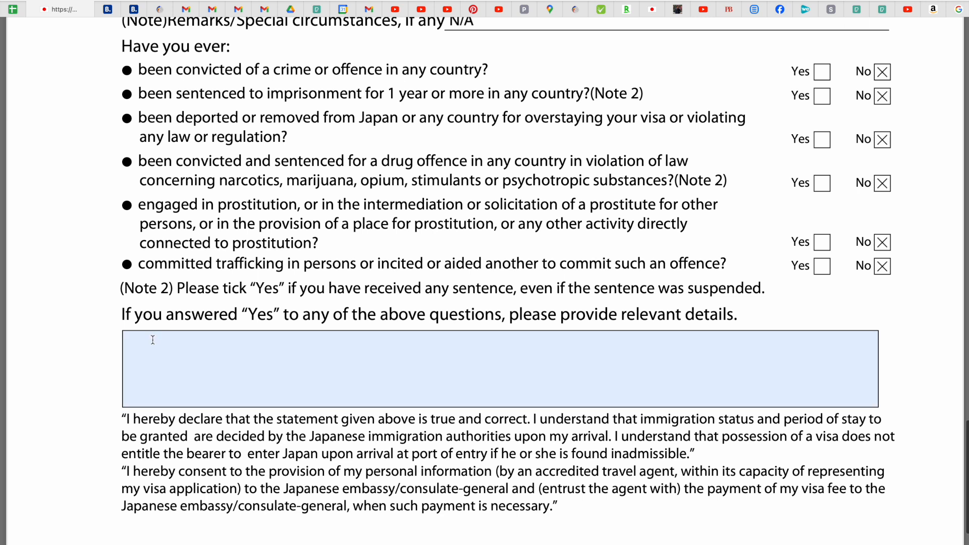
type("N/A")
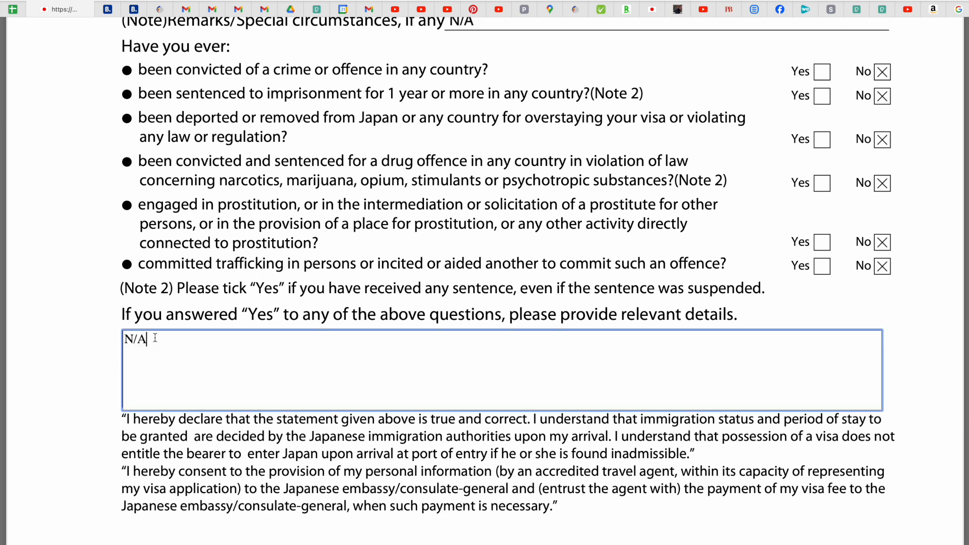
scroll(361, 274, "down", 4)
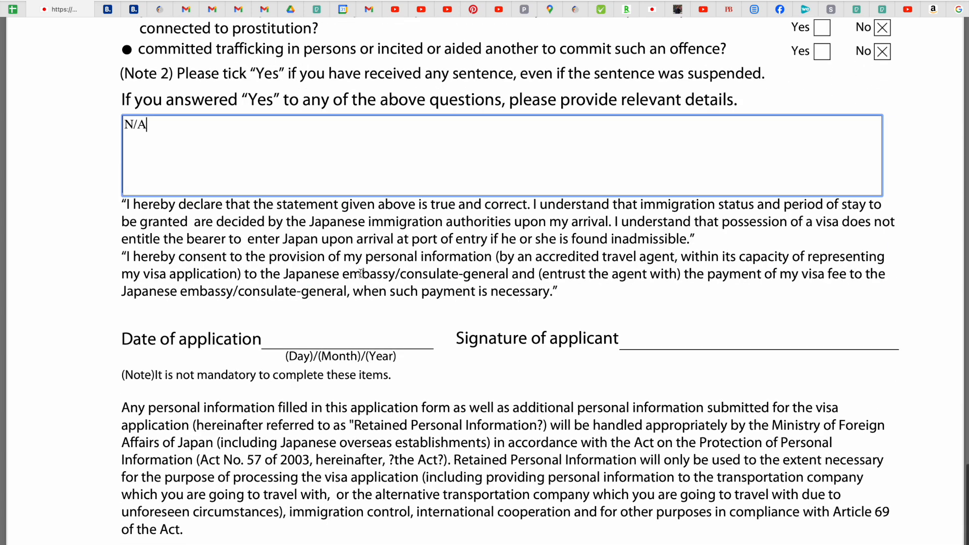
left_click(292, 337)
key("Caps_Lock")
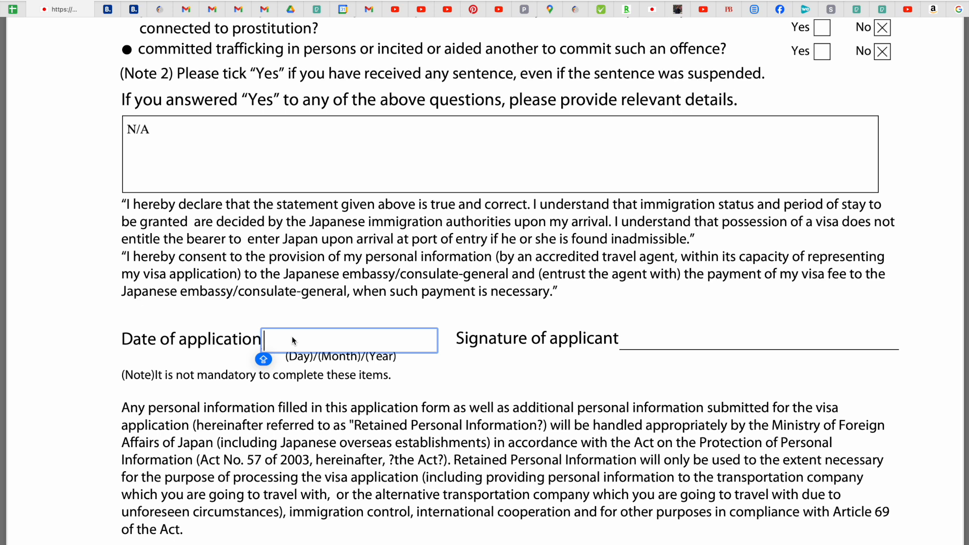
Enter 03/JUL/2024 as the Date of application.
type("03/")
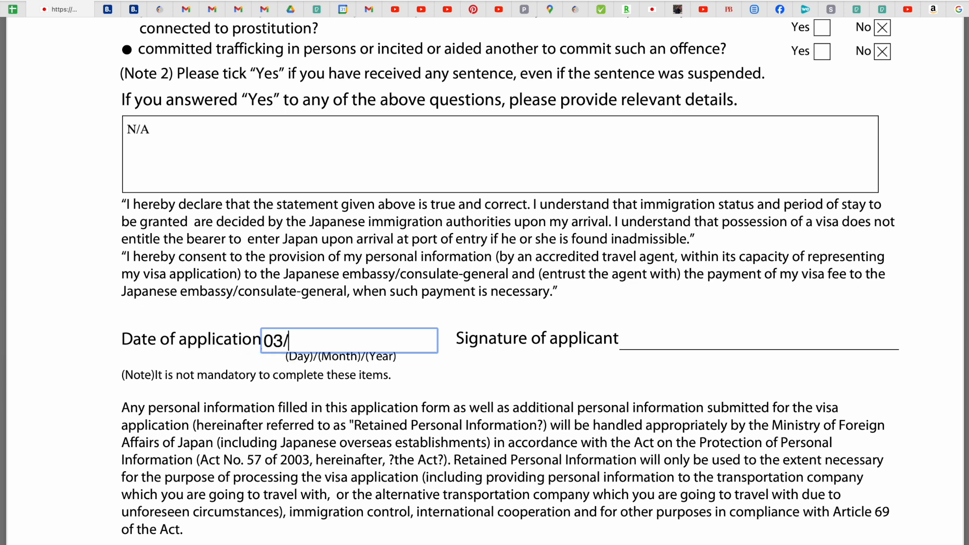
key("Caps_Lock")
type("JUL/2024")
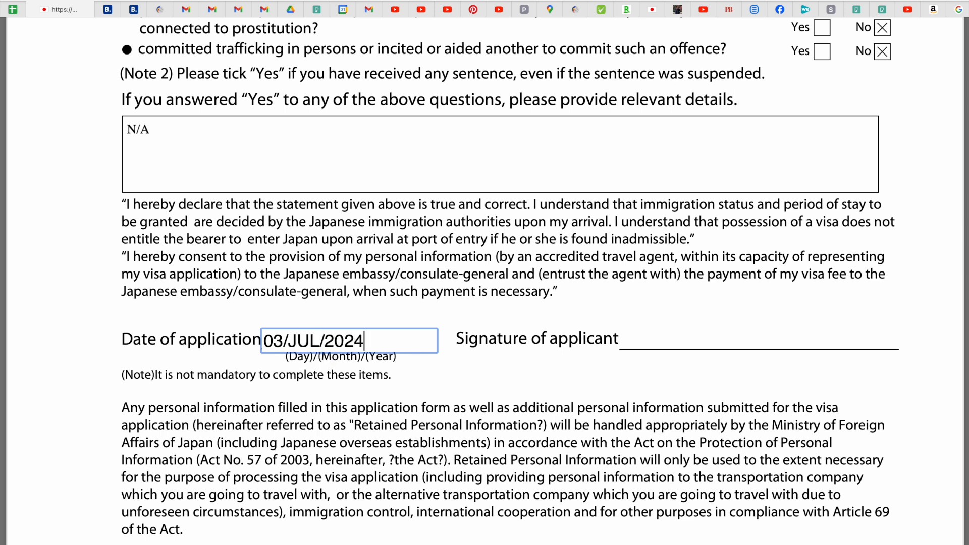
left_click(558, 330)
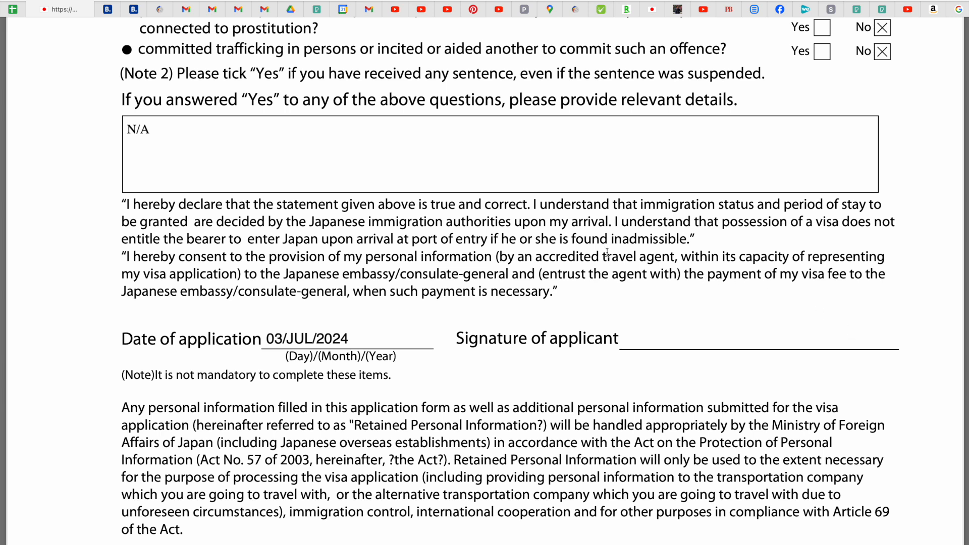
scroll(607, 252, "up", 10)
scroll(608, 252, "down", 10)
scroll(607, 252, "up", 10)
scroll(607, 252, "up", 15)
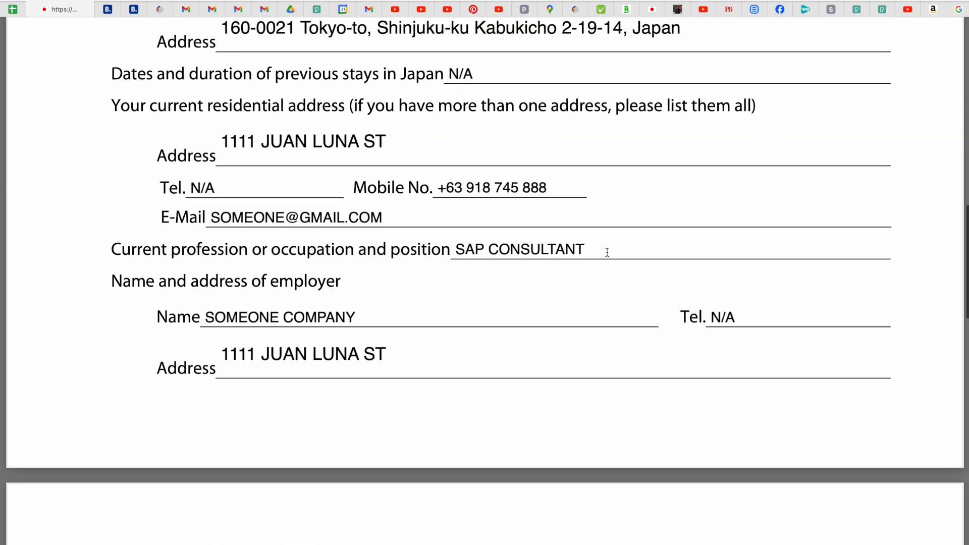
scroll(607, 253, "up", 13)
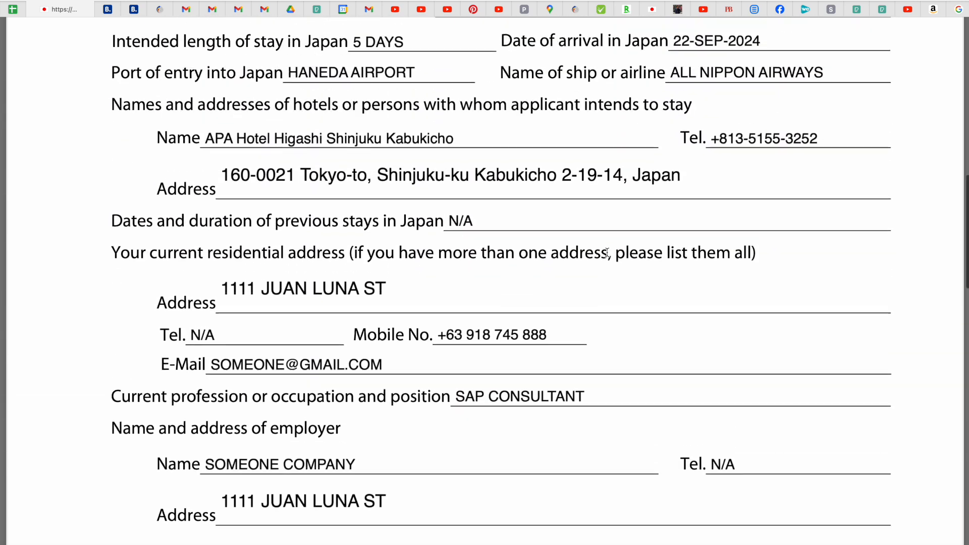
scroll(608, 252, "up", 5)
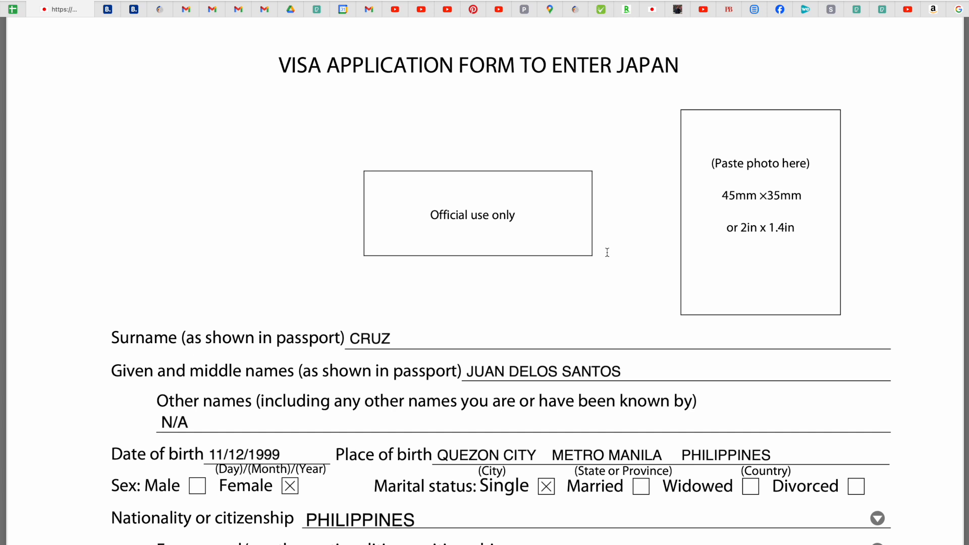
scroll(607, 252, "down", 2)
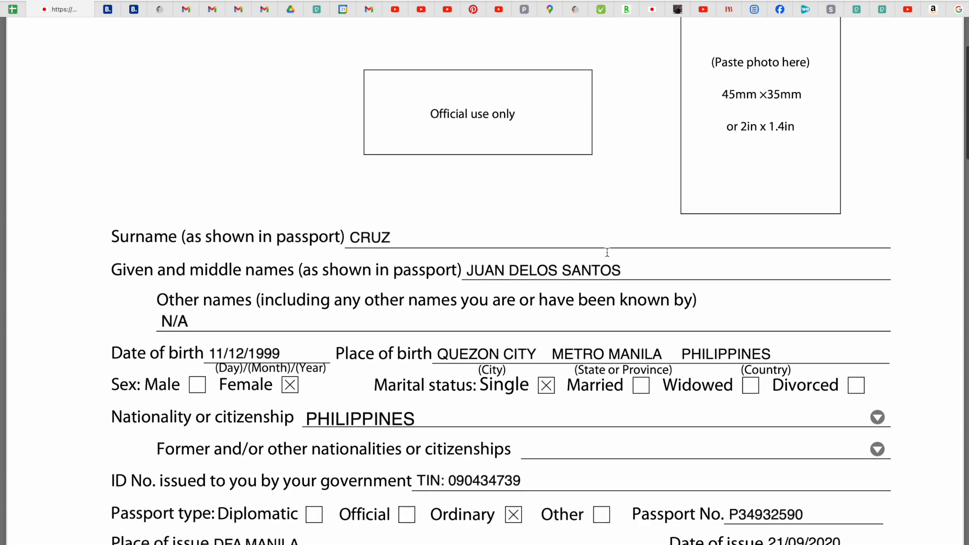
scroll(493, 232, "down", 2)
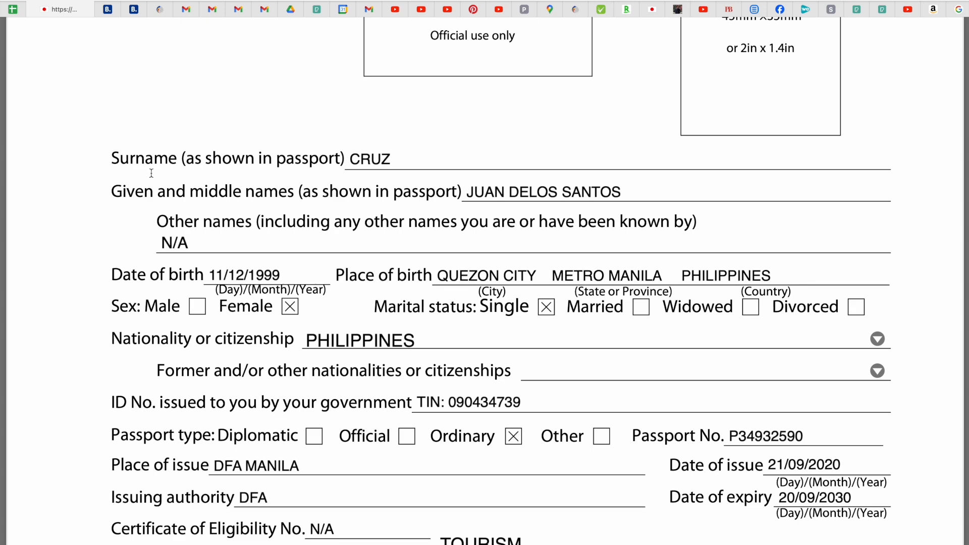
scroll(453, 160, "down", 5)
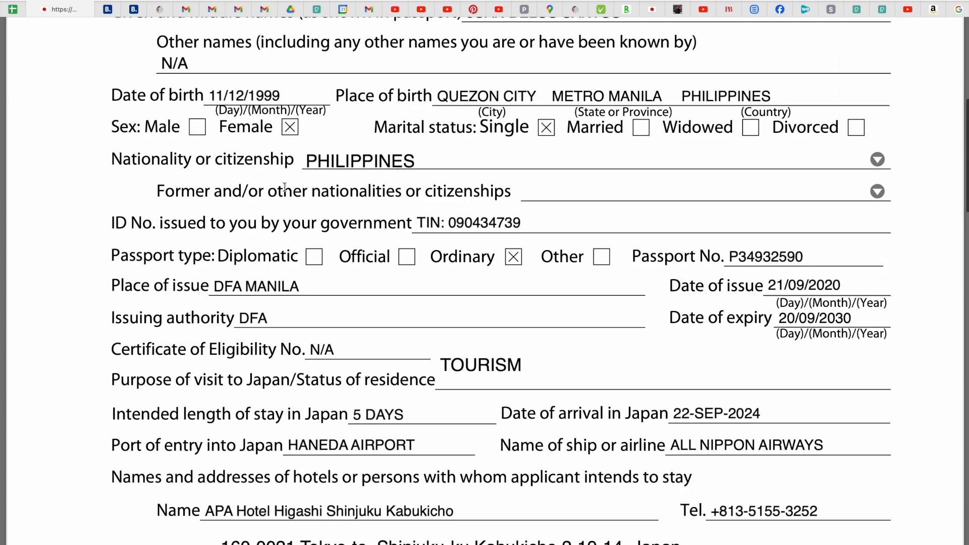
scroll(289, 187, "down", 14)
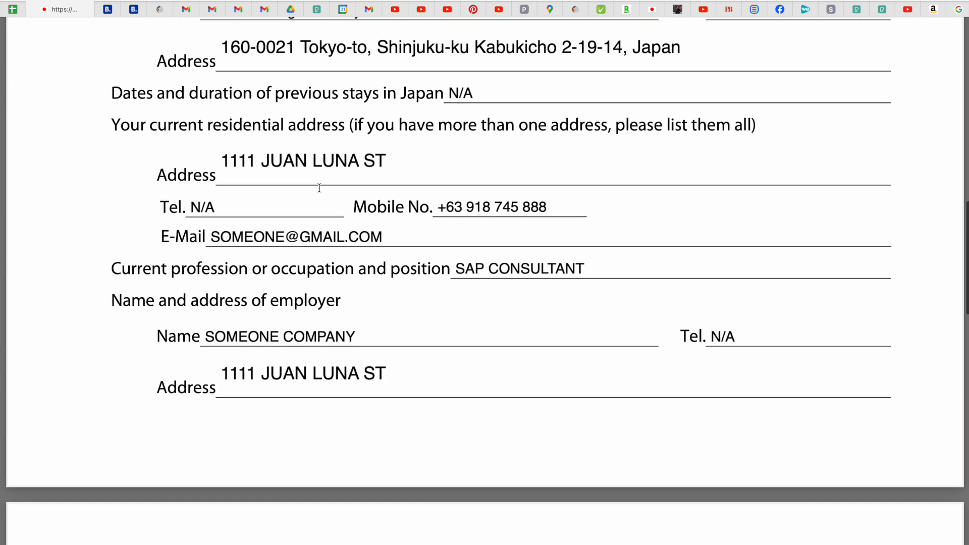
scroll(319, 187, "down", 3)
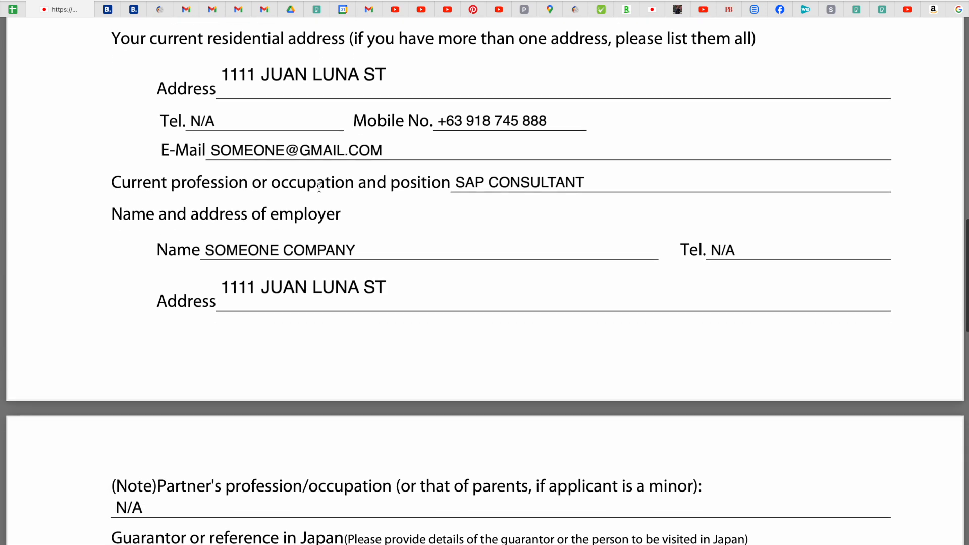
scroll(319, 188, "down", 3)
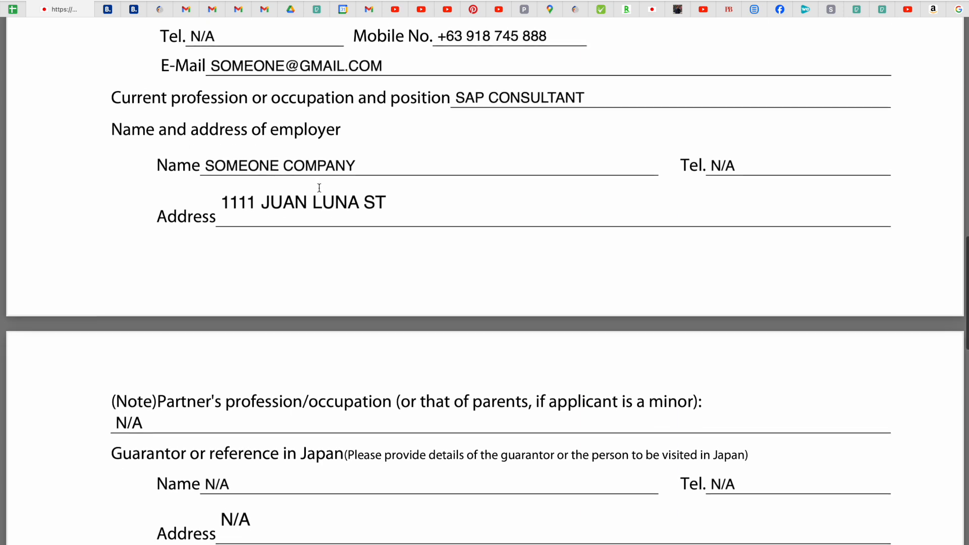
scroll(319, 188, "down", 10)
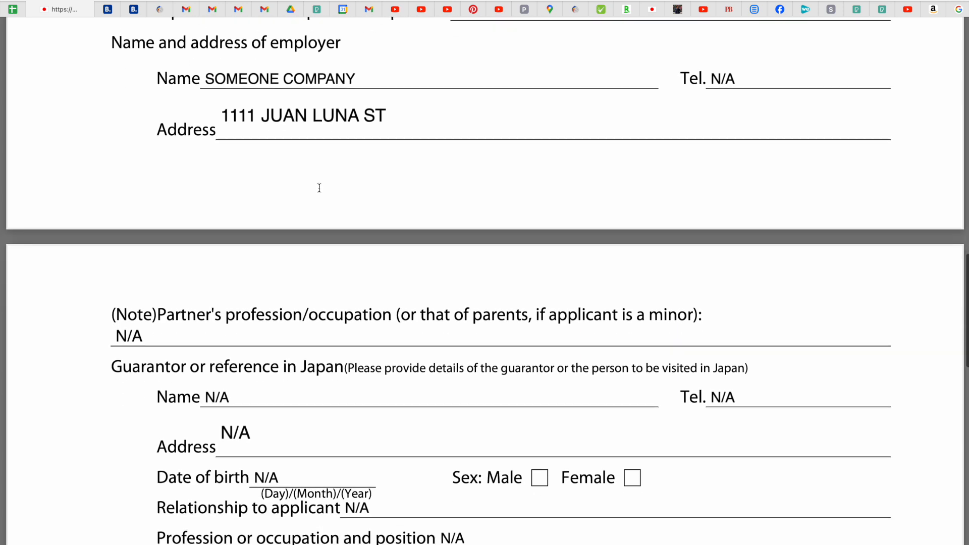
scroll(319, 188, "down", 6)
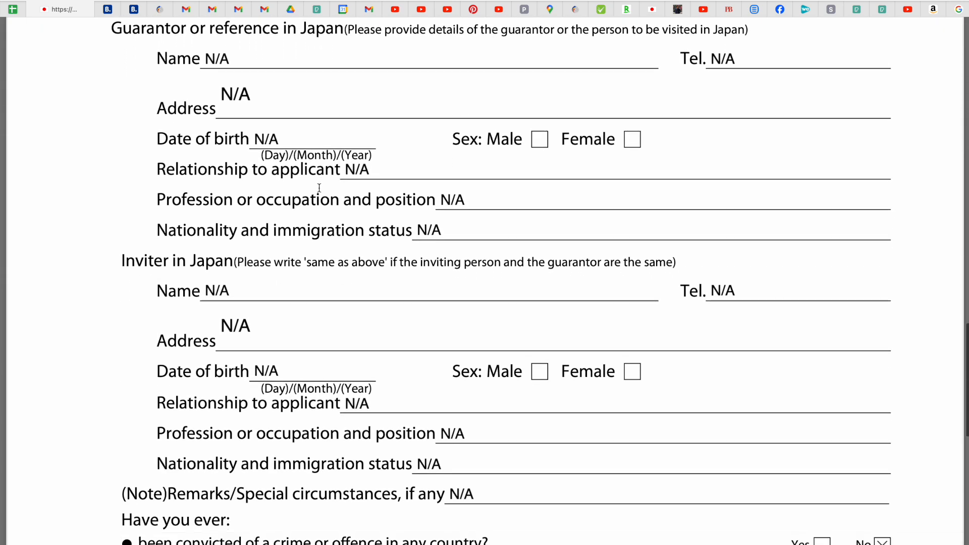
scroll(320, 188, "down", 12)
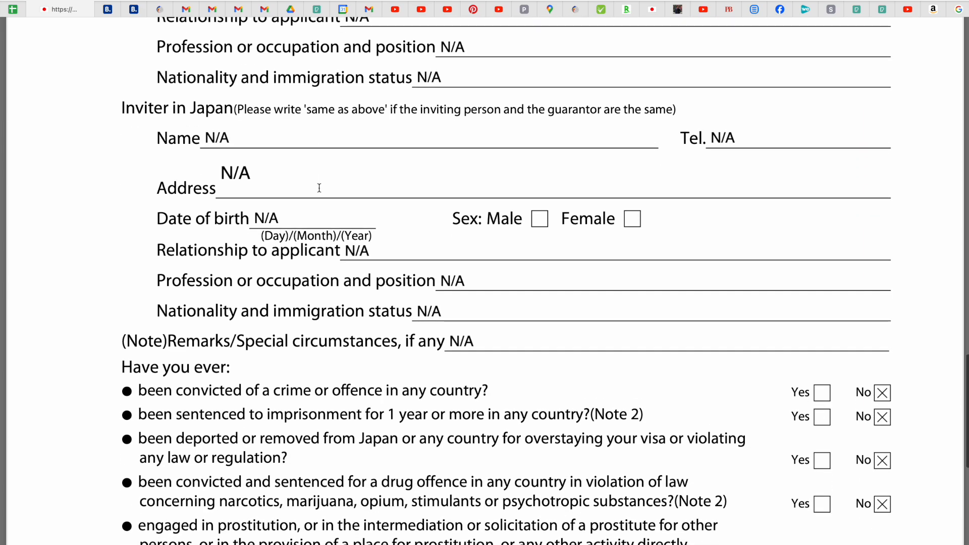
scroll(319, 188, "down", 4)
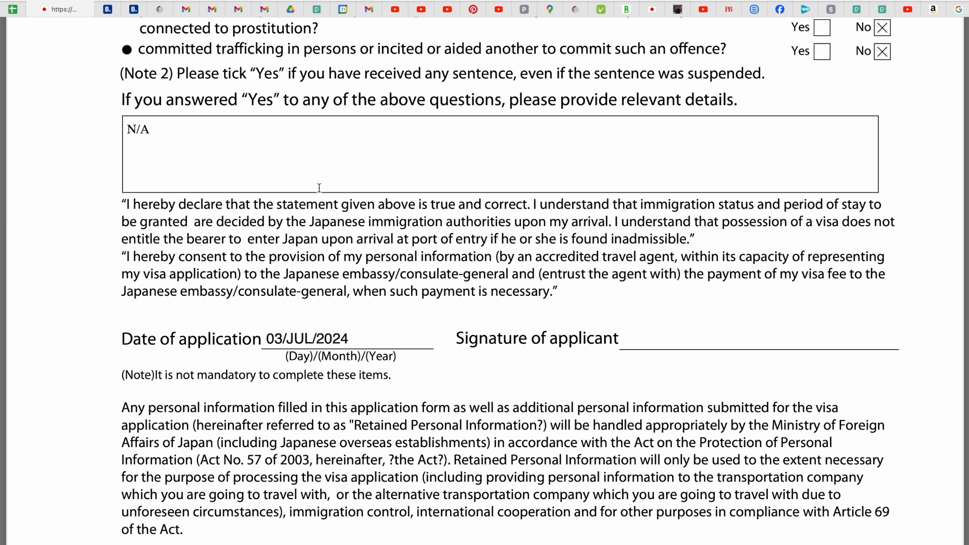
scroll(319, 188, "up", 20)
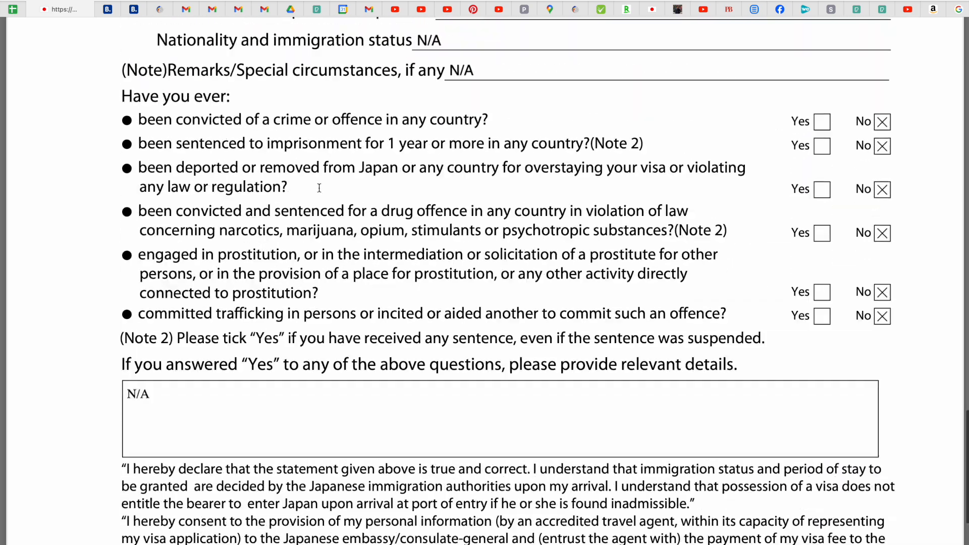
scroll(319, 188, "up", 5)
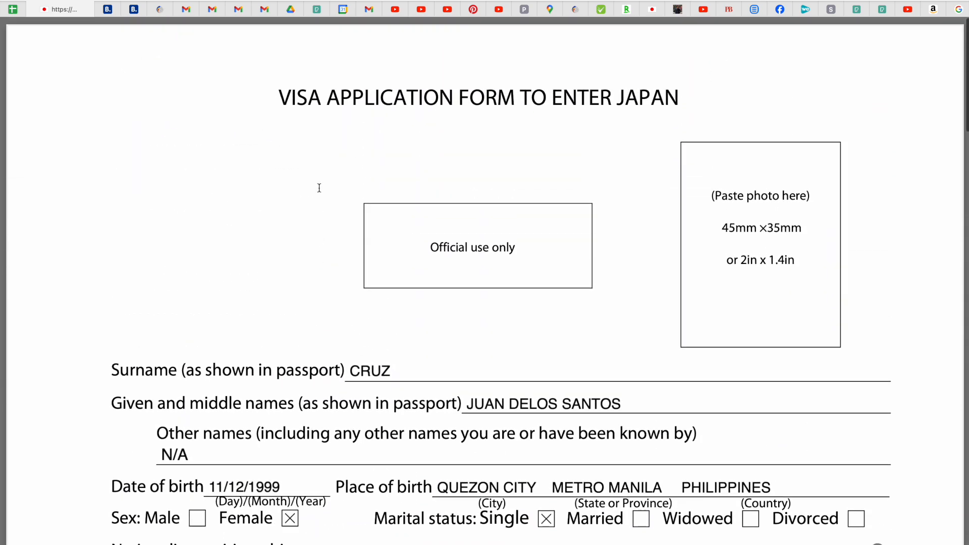